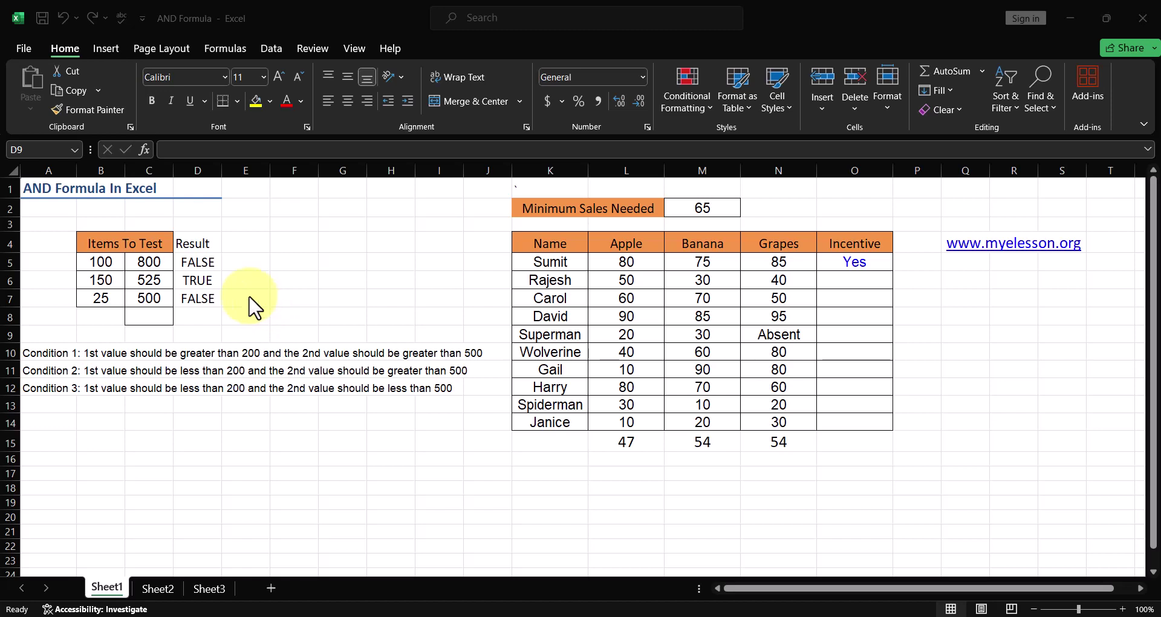
Set the first item to test in cell B5 to 300.
{"action": "left_click", "coordinate": [102, 264]}
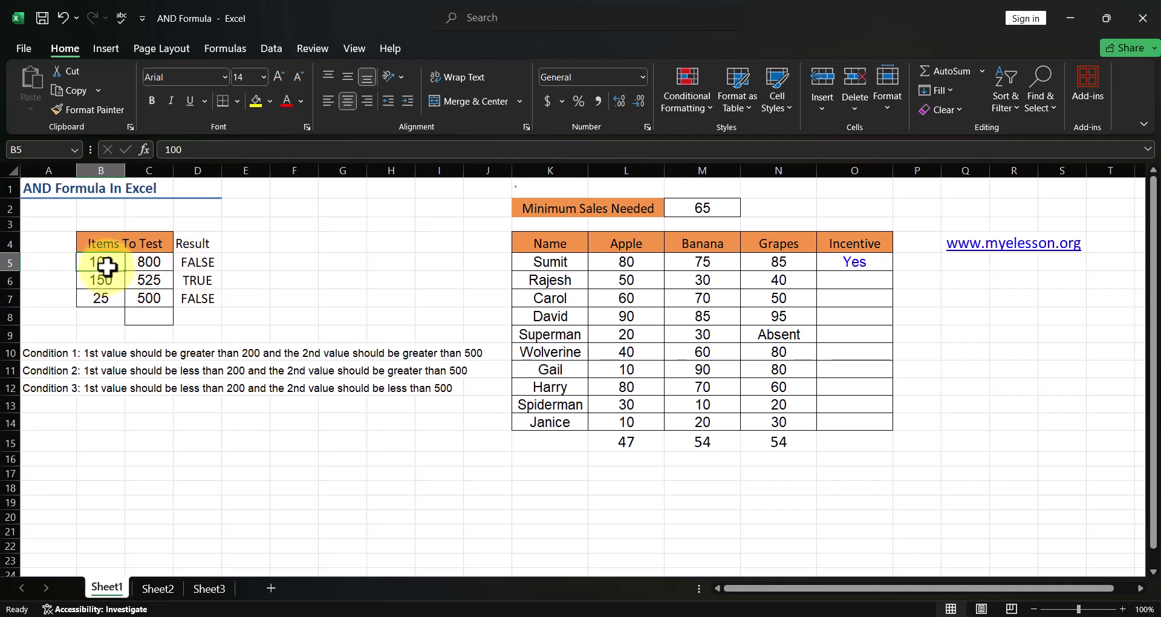
{"action": "type", "text": "20"}
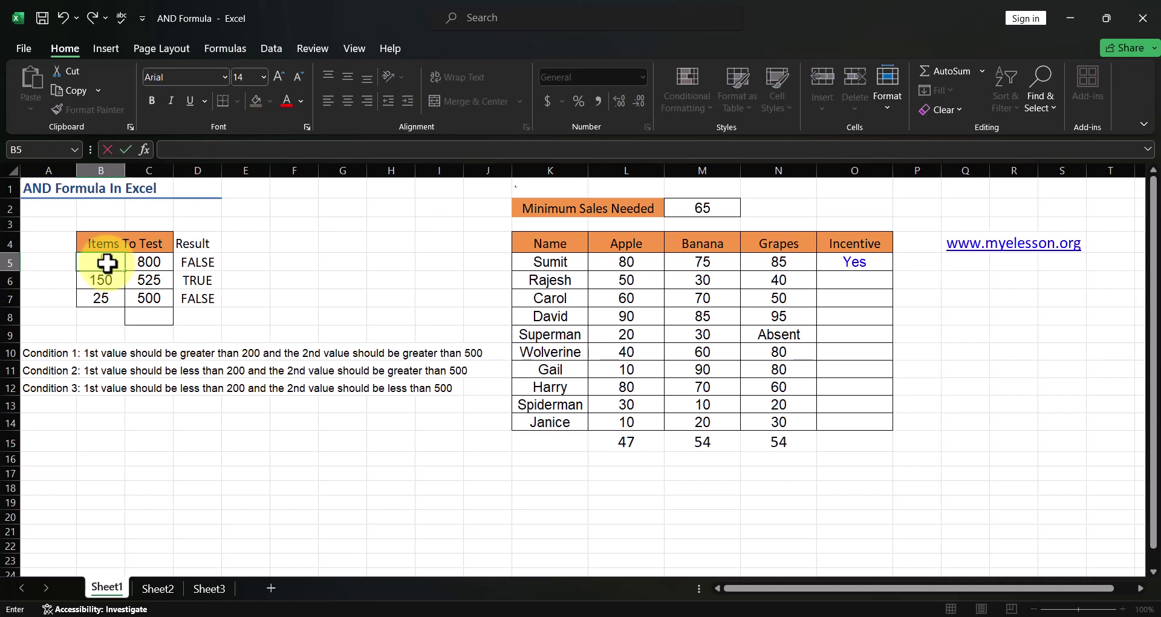
{"action": "type", "text": "00"}
{"action": "key", "text": "Tab"}
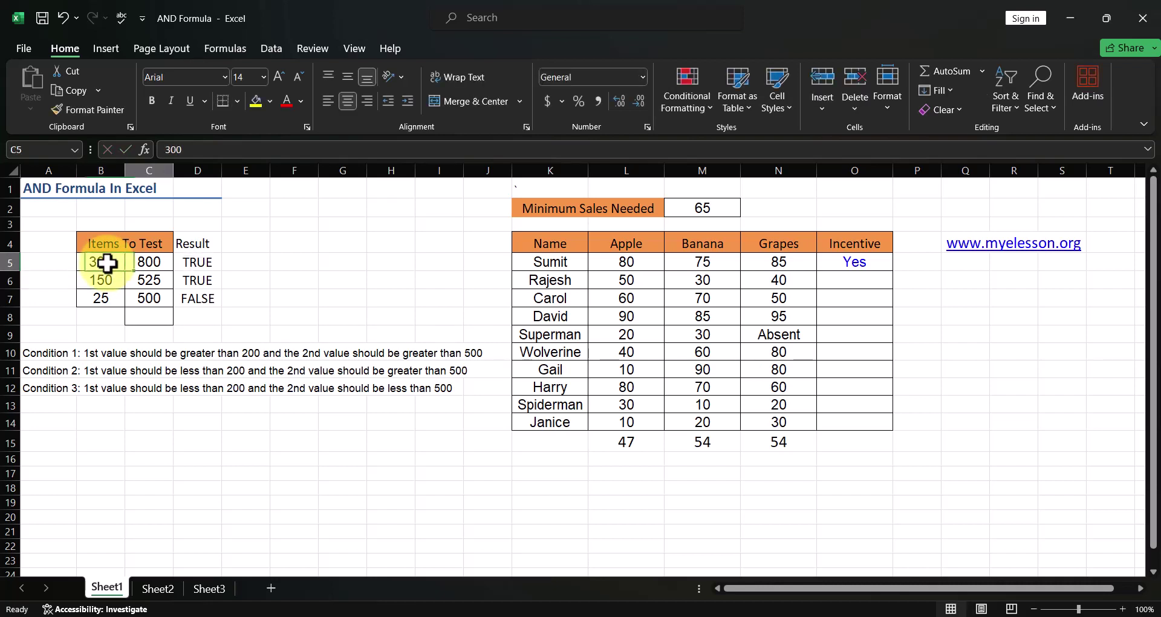
{"action": "key", "text": "Tab"}
{"action": "key", "text": "Left"}
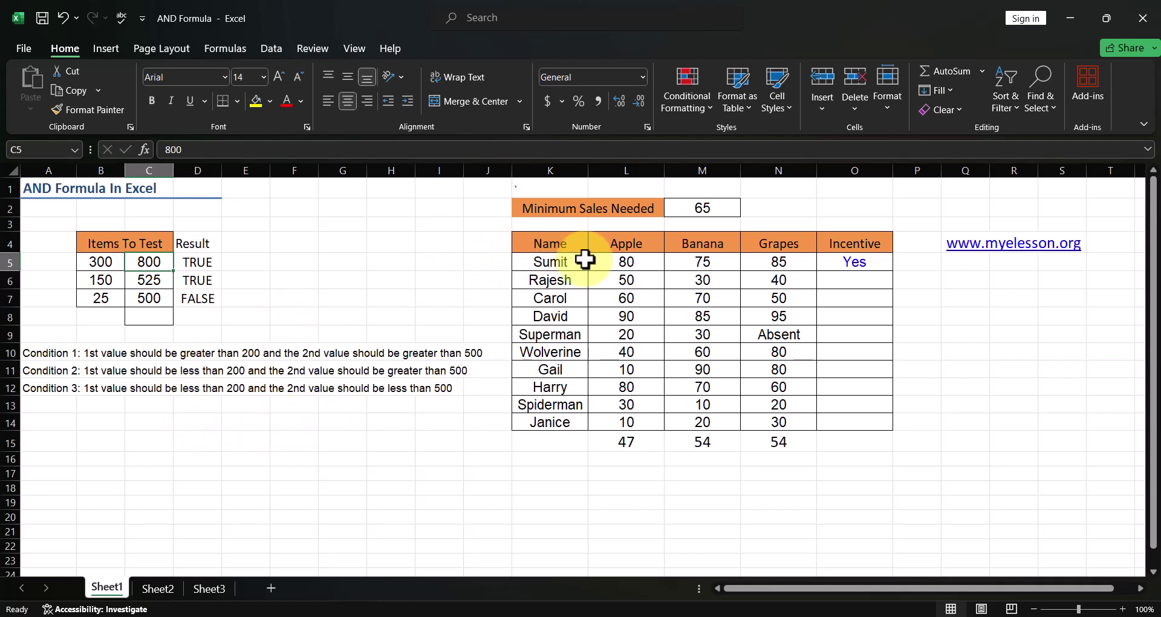
Examine the sales table's names, column headings and fruit sales figures.
{"action": "left_click", "coordinate": [545, 245]}
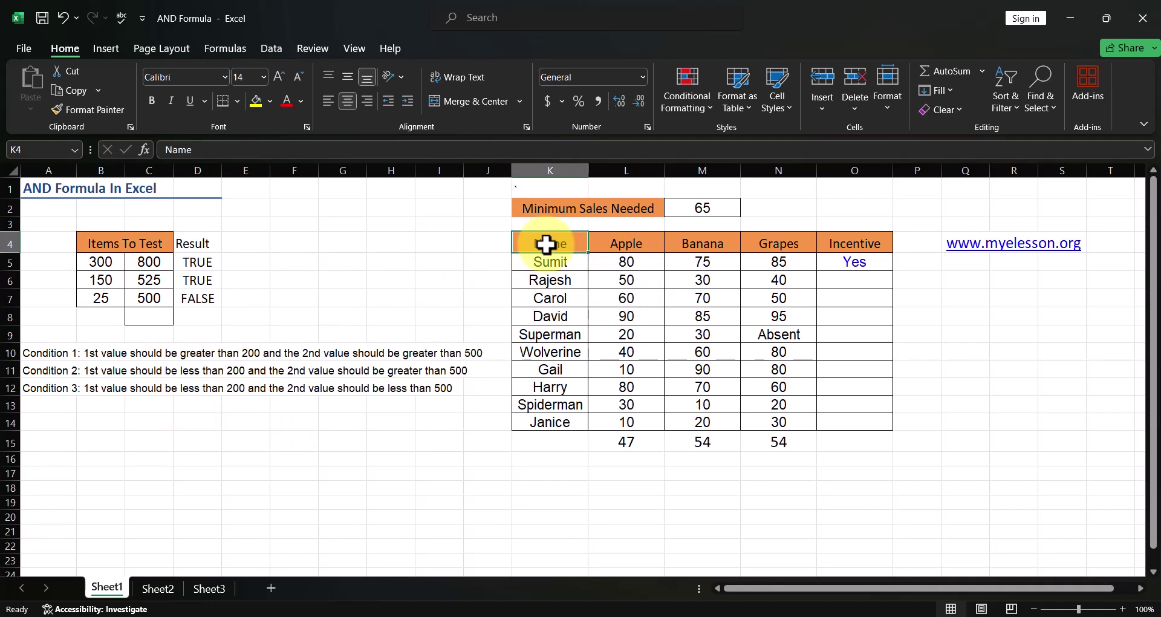
{"action": "key", "text": "Down"}
{"action": "key", "text": "Down"}
{"action": "key", "text": "Down"}
{"action": "key", "text": "Down"}
{"action": "key", "text": "Up"}
{"action": "key", "text": "Up"}
{"action": "key", "text": "Up"}
{"action": "key", "text": "Up"}
{"action": "key", "text": "Up"}
{"action": "key", "text": "Right"}
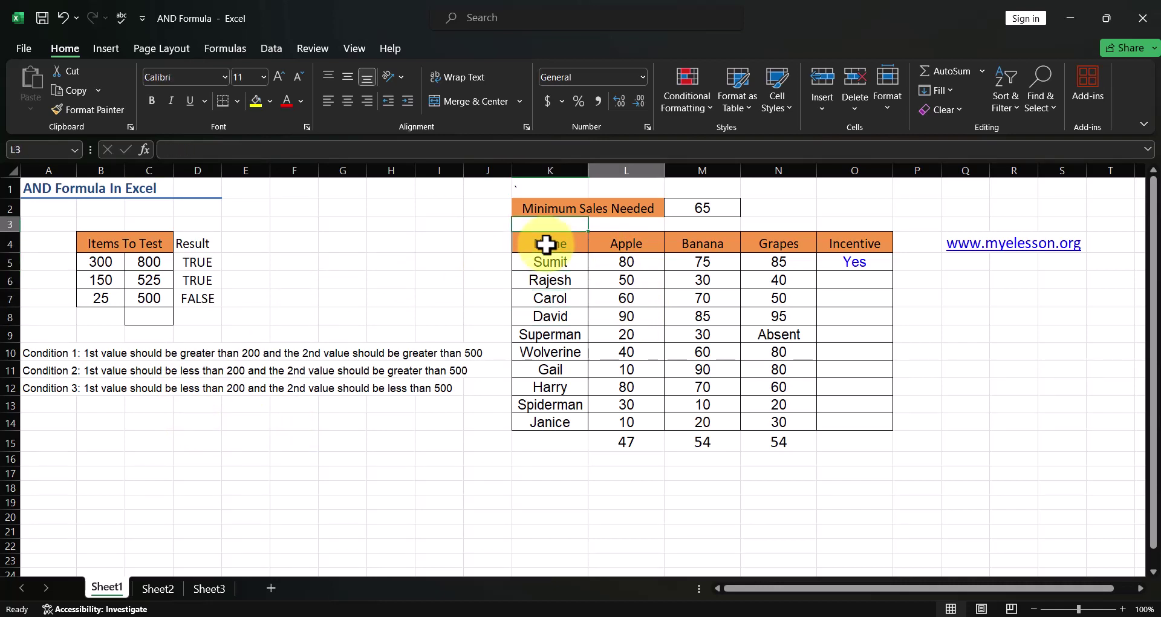
{"action": "key", "text": "Down"}
{"action": "key", "text": "Right"}
{"action": "key", "text": "Right"}
{"action": "key", "text": "Left"}
{"action": "key", "text": "Left"}
{"action": "key", "text": "Left"}
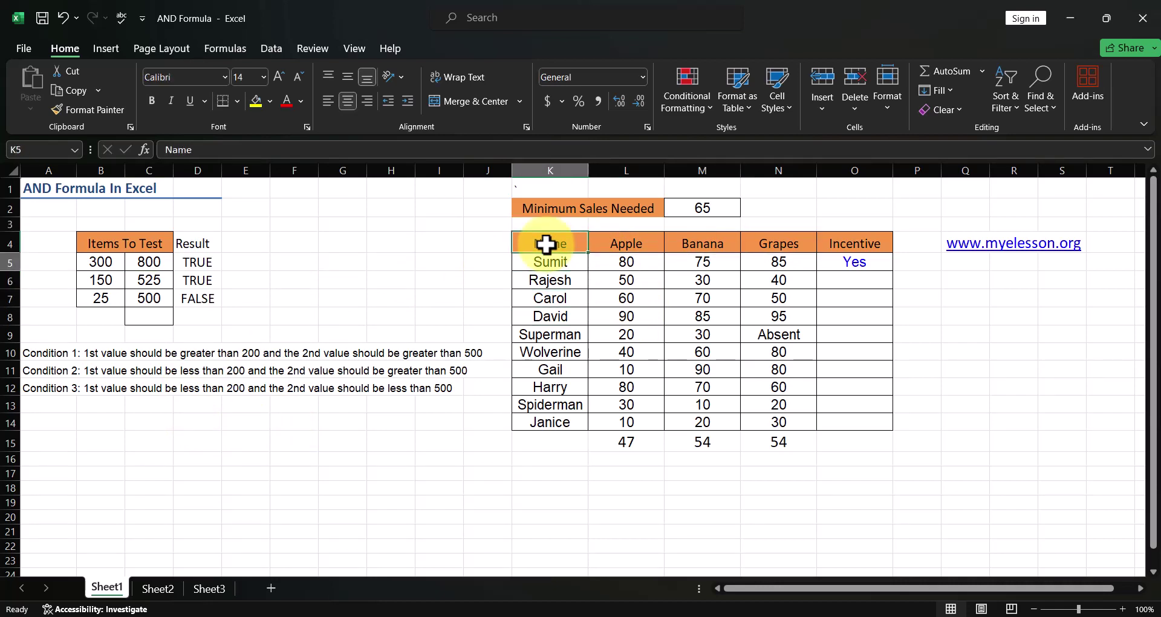
{"action": "key", "text": "Down"}
{"action": "key", "text": "Right"}
{"action": "left_click_drag", "start_coordinate": [624, 269], "coordinate": [631, 413]}
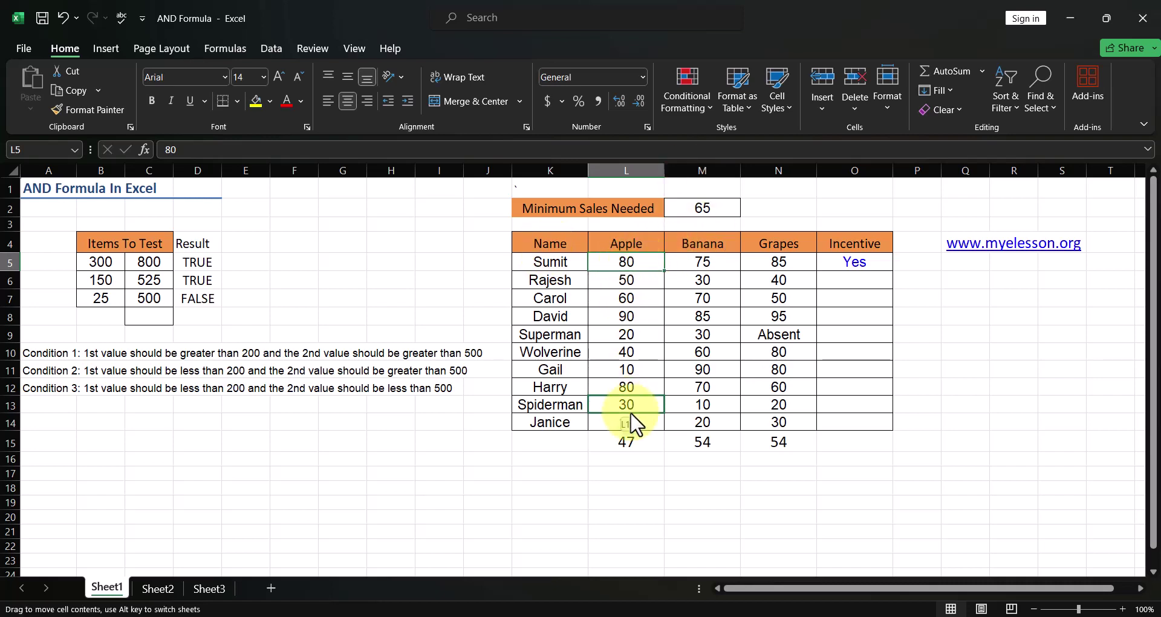
{"action": "key", "text": "Escape"}
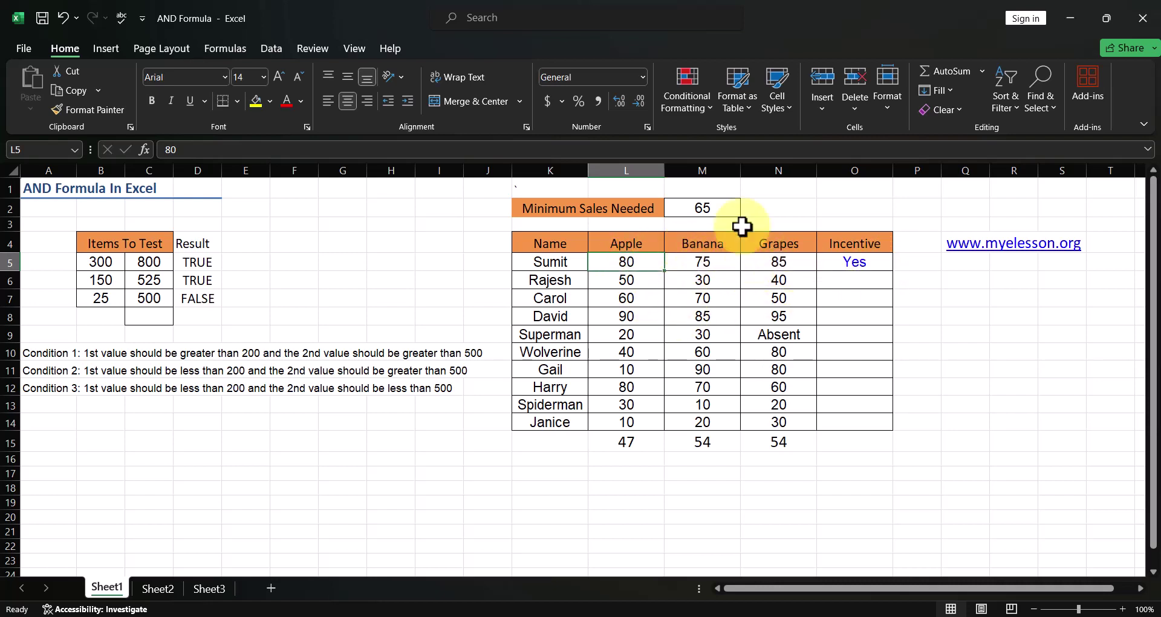
Set the Grapes sales in the first row of the sales table, cell N5, to 50.
{"action": "left_click", "coordinate": [757, 264]}
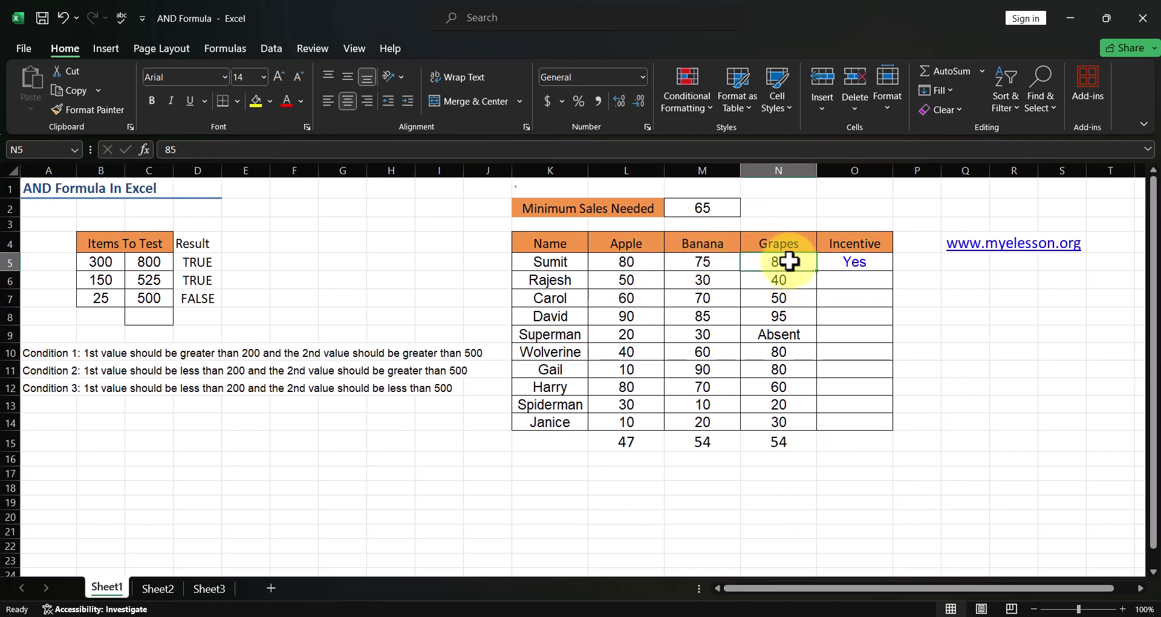
{"action": "type", "text": "50"}
{"action": "key", "text": "Return"}
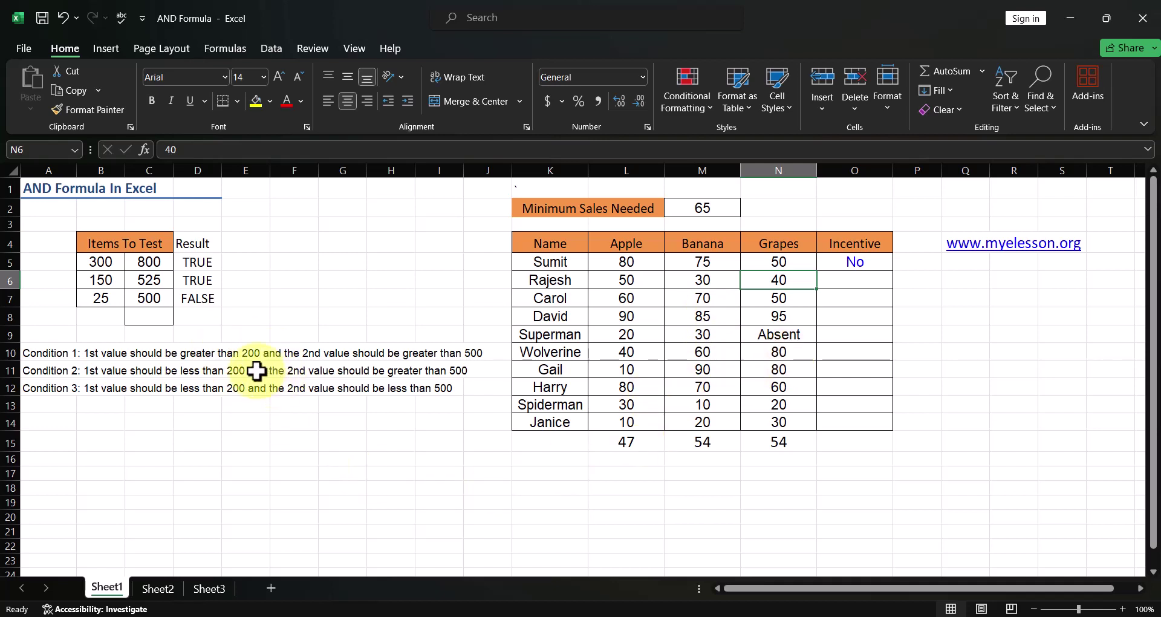
Clear the result in D5 and enter the Condition 1 formula =AND(B5>200,C5>500) there.
{"action": "left_click", "coordinate": [99, 268]}
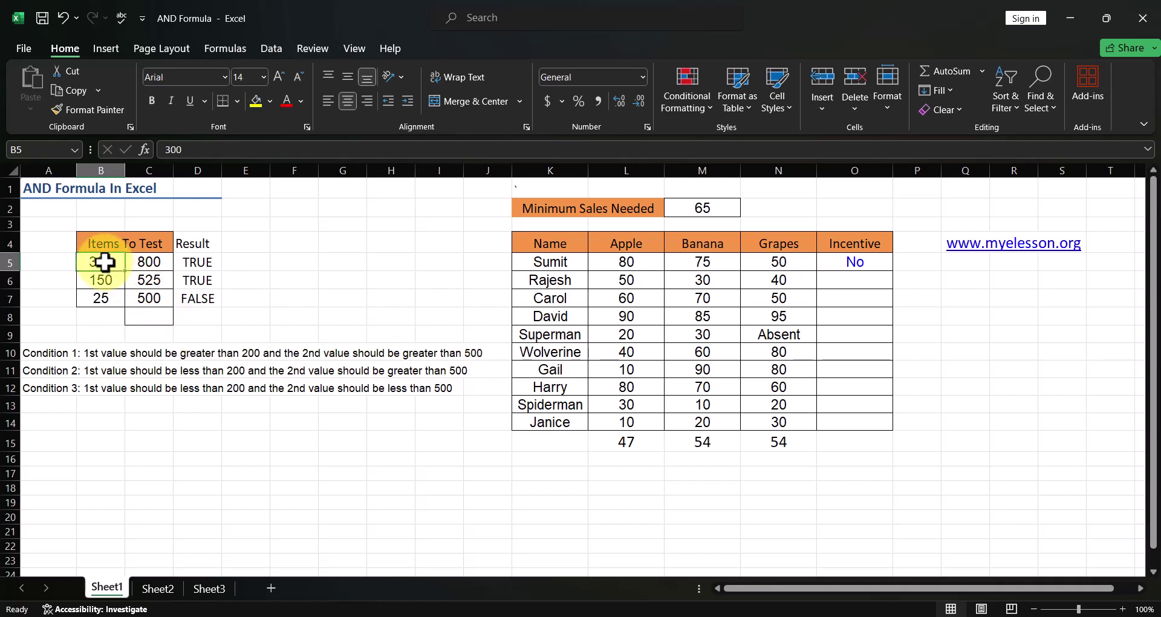
{"action": "key", "text": "Right"}
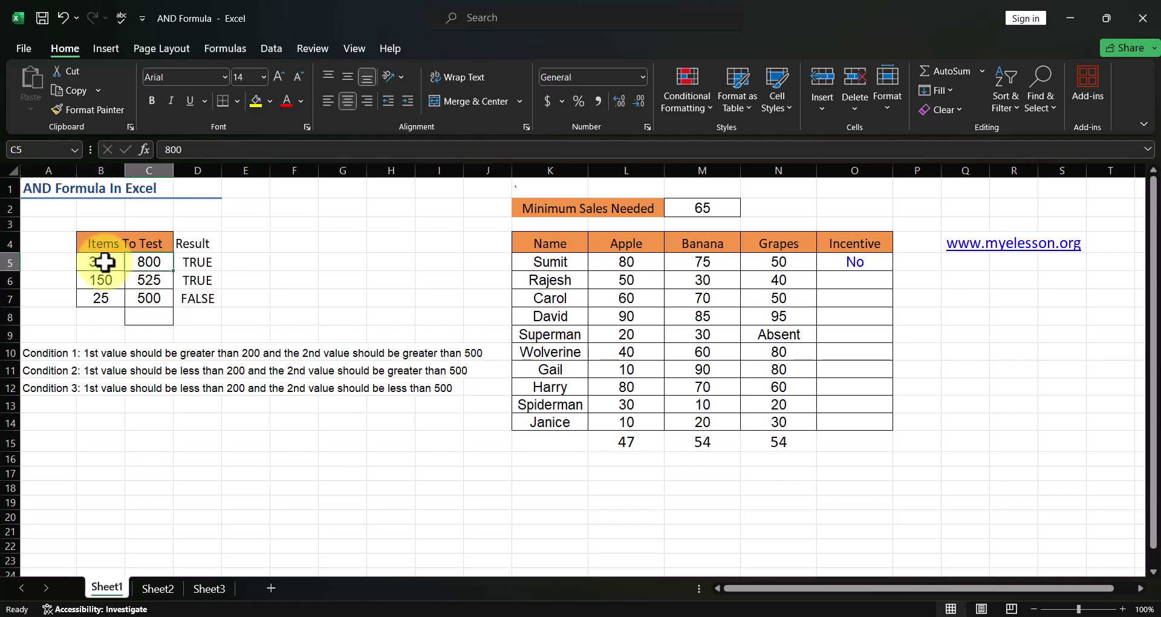
{"action": "left_click", "coordinate": [199, 260]}
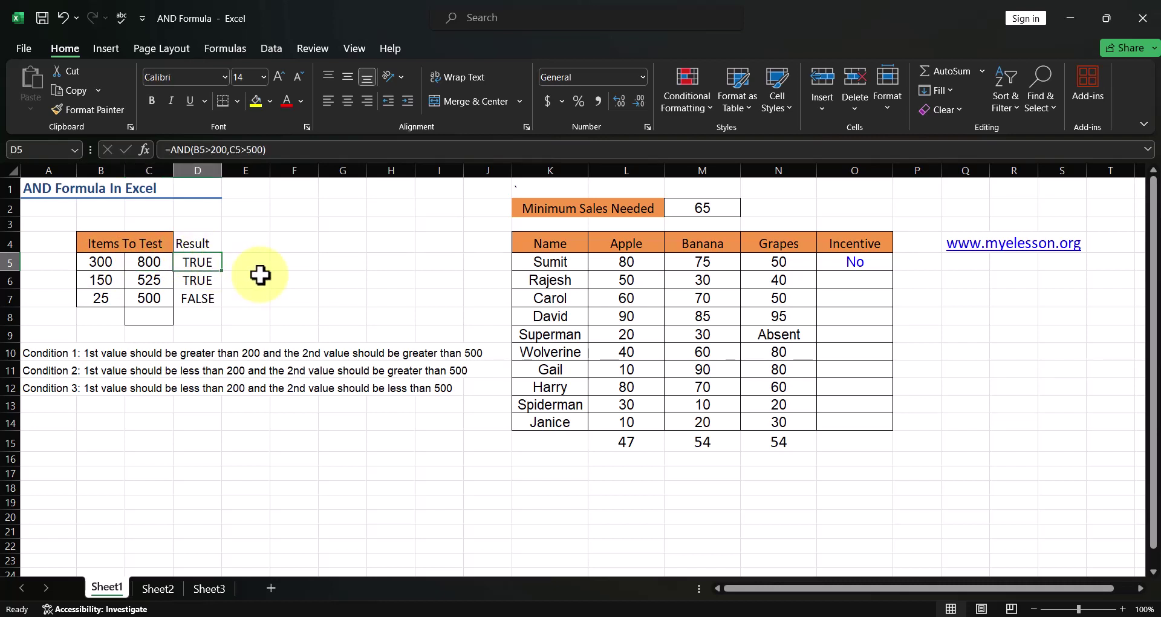
{"action": "key", "text": "Delete"}
{"action": "type", "text": "=and"}
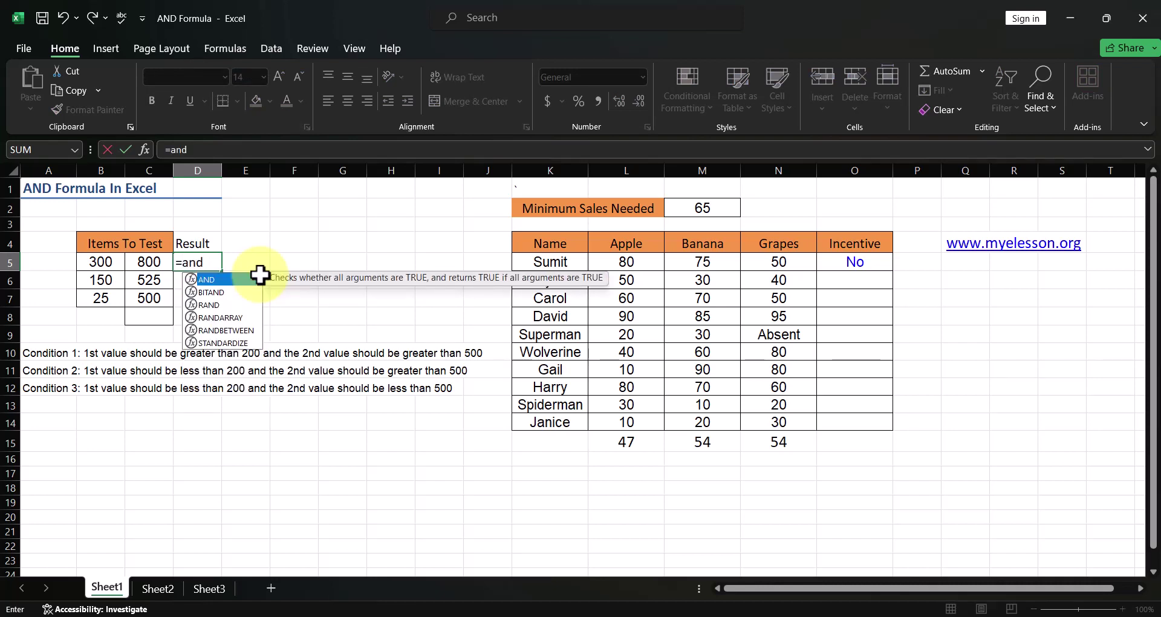
{"action": "key", "text": "Tab"}
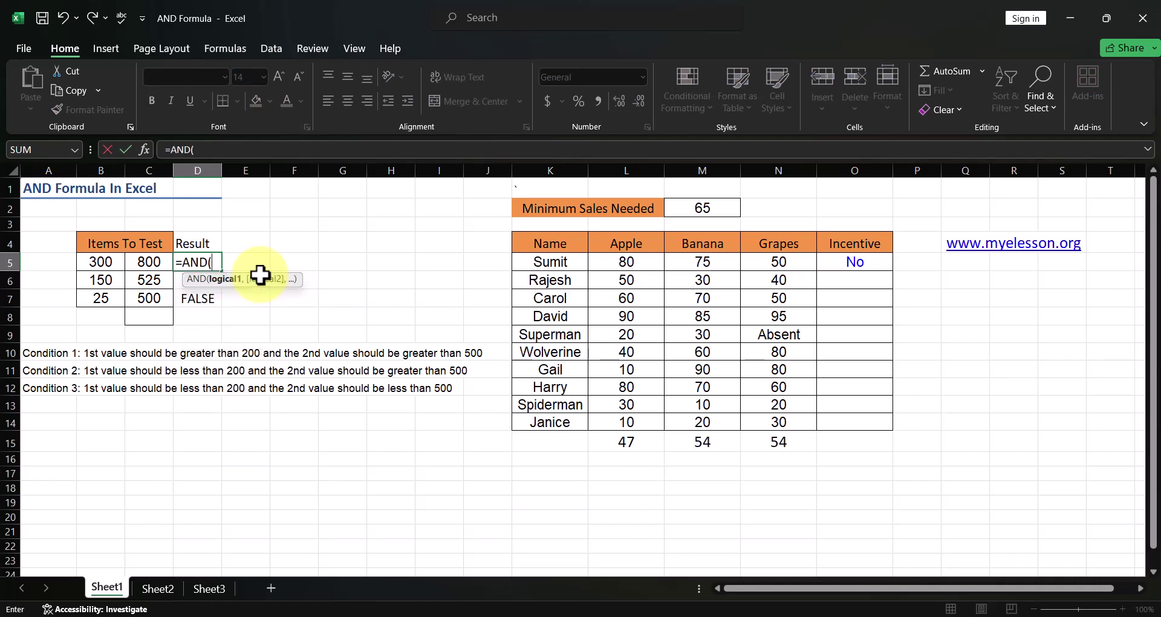
{"action": "left_click", "coordinate": [104, 264]}
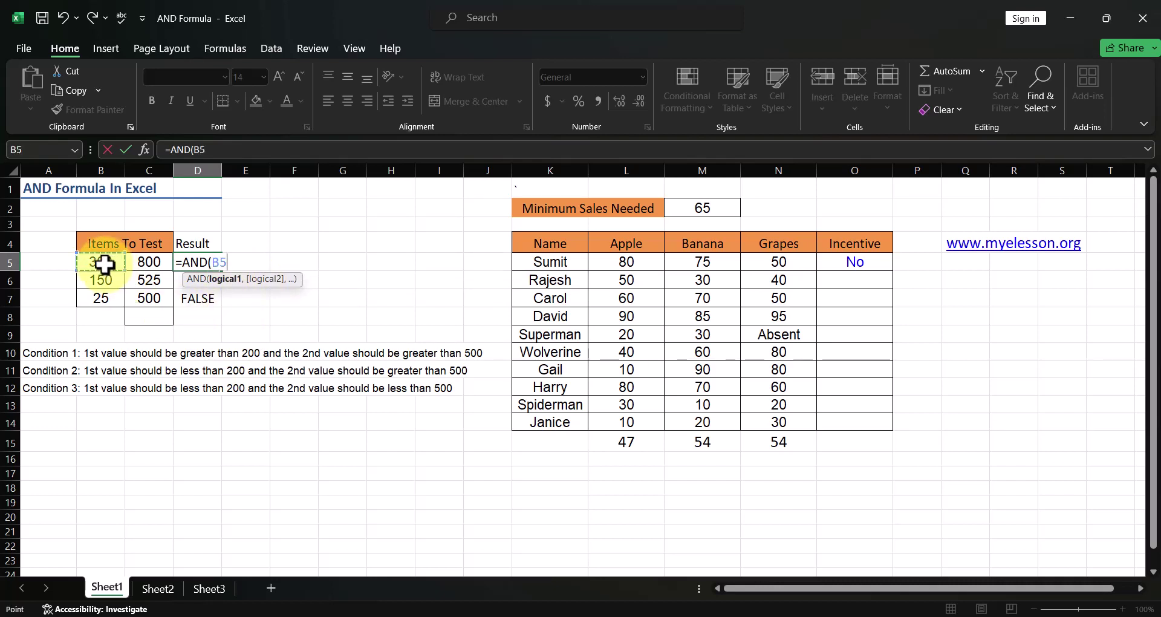
{"action": "type", "text": ">"}
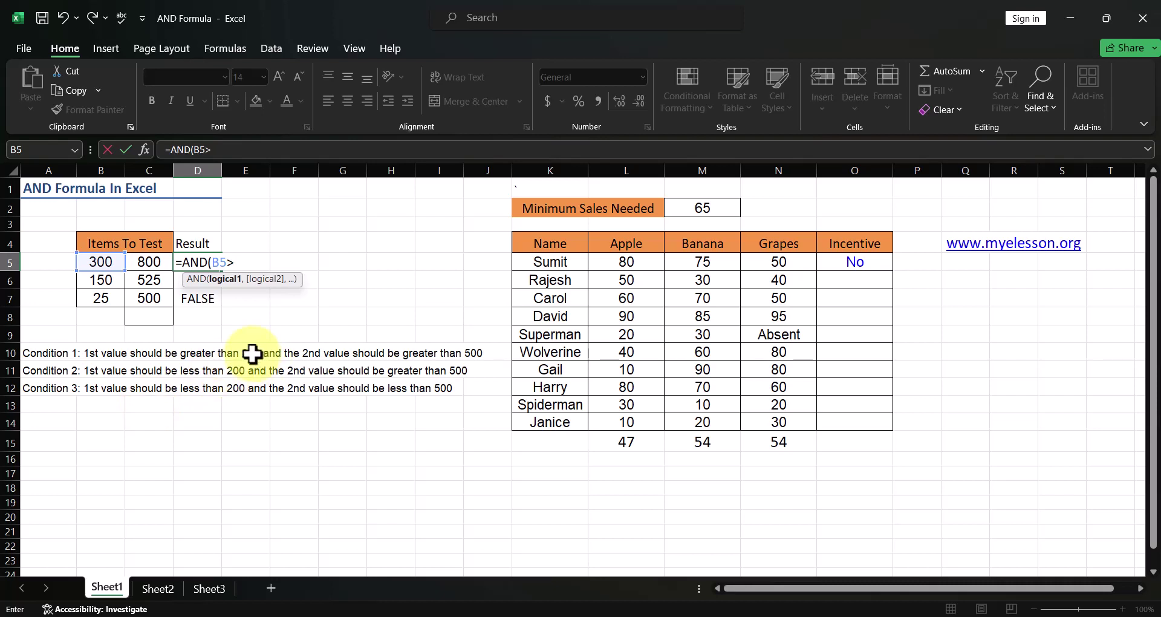
{"action": "type", "text": "200,"}
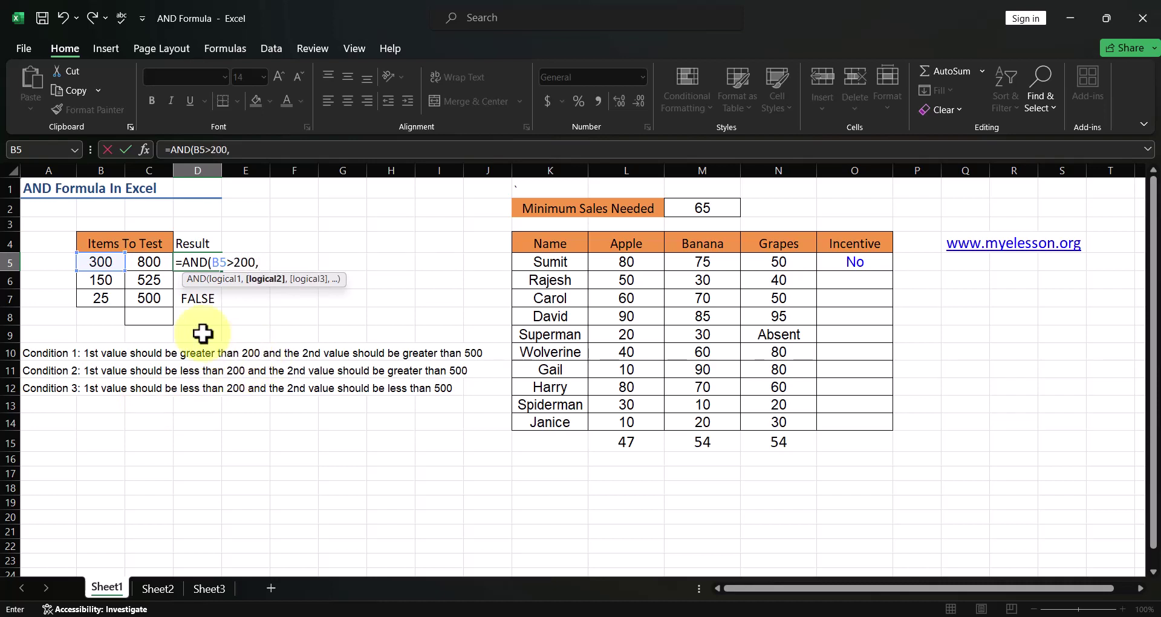
{"action": "left_click", "coordinate": [142, 263]}
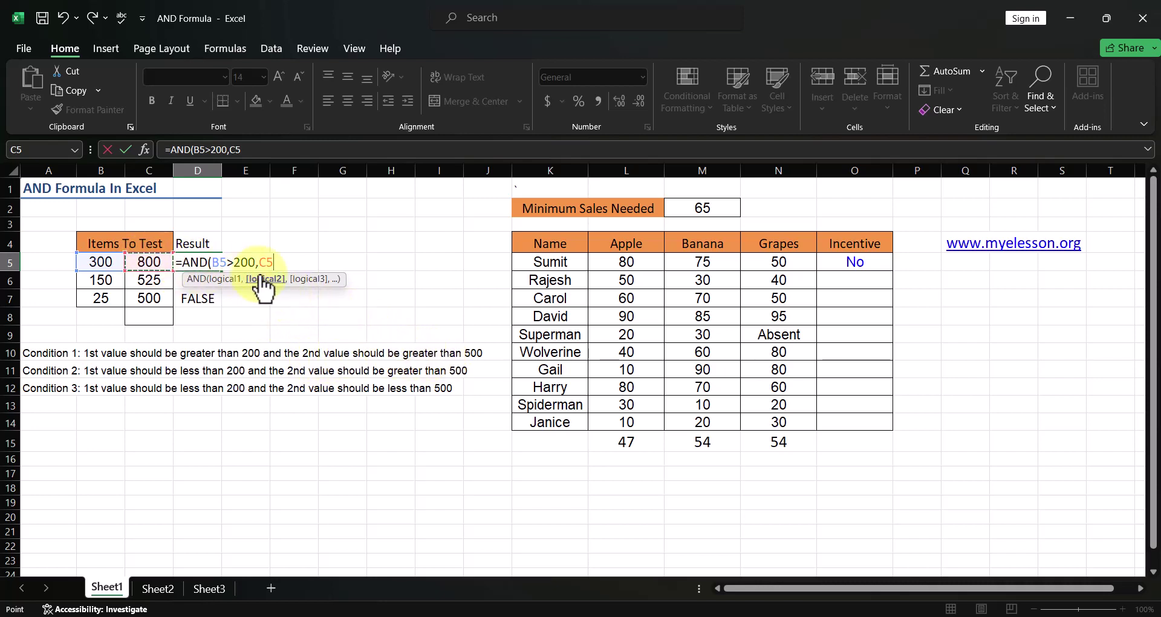
{"action": "type", "text": ">5"}
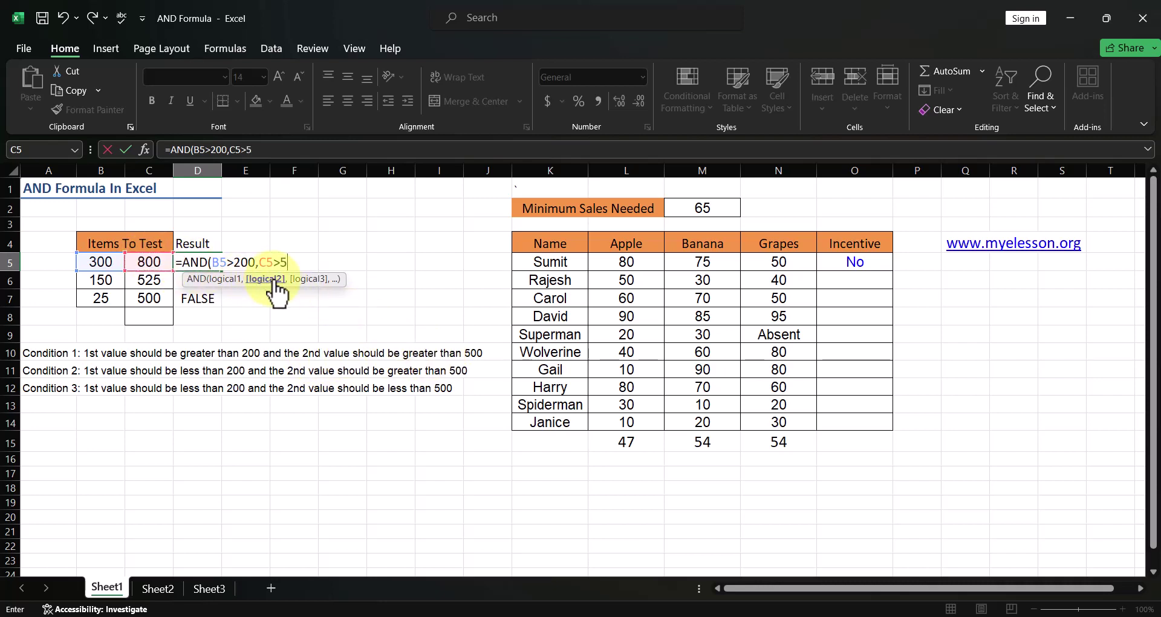
{"action": "type", "text": "00)"}
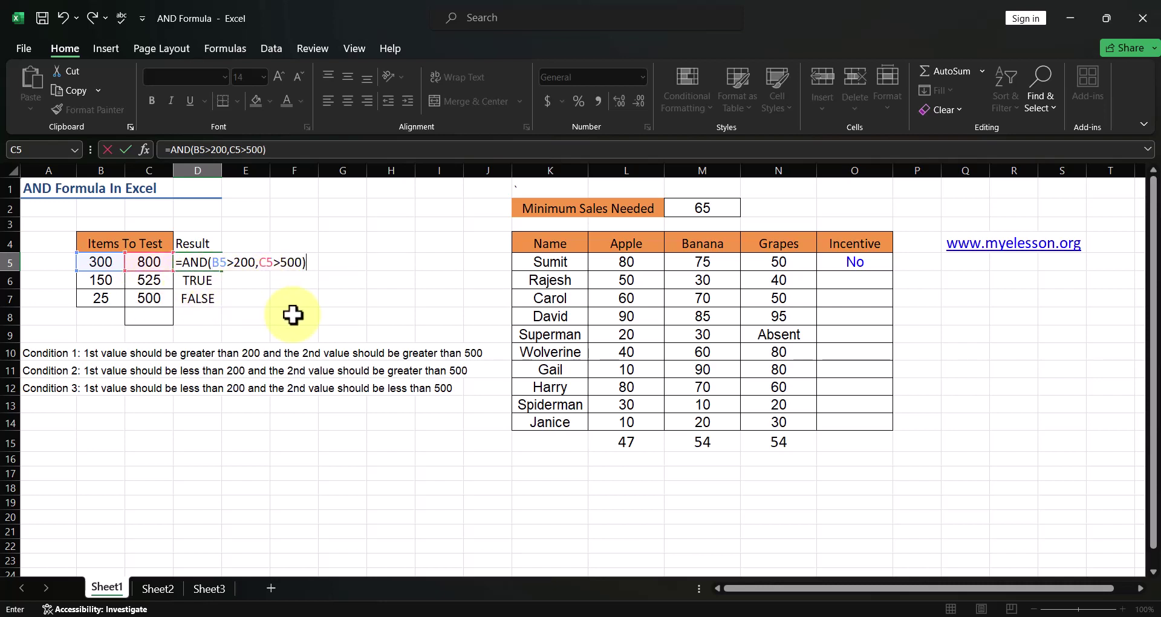
{"action": "key", "text": "Return"}
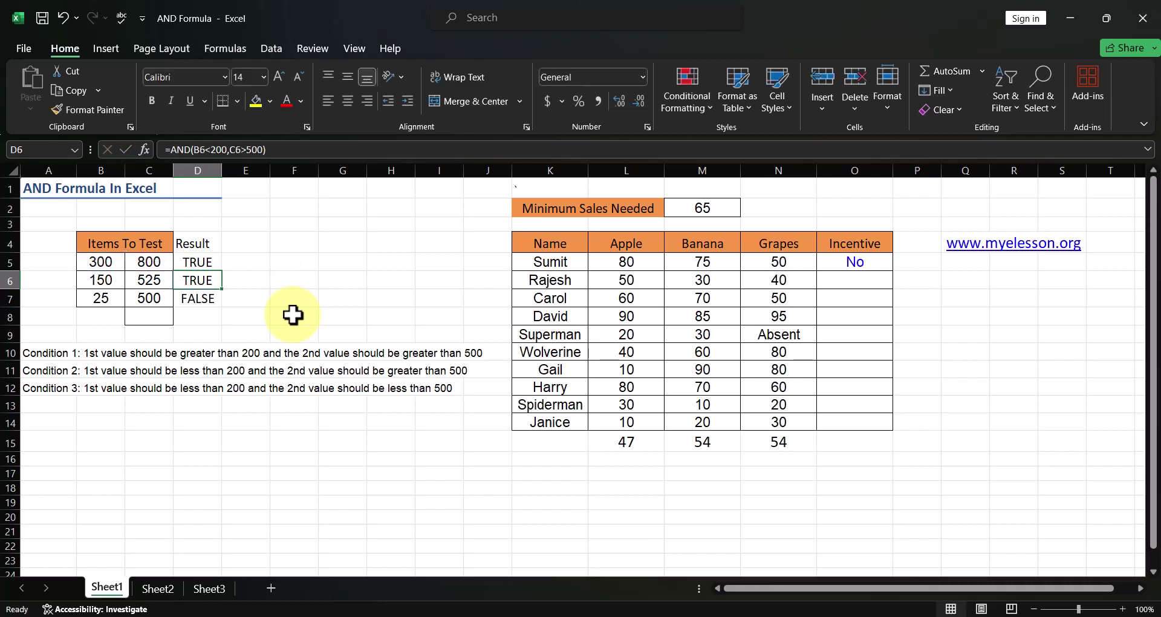
{"action": "key", "text": "Up"}
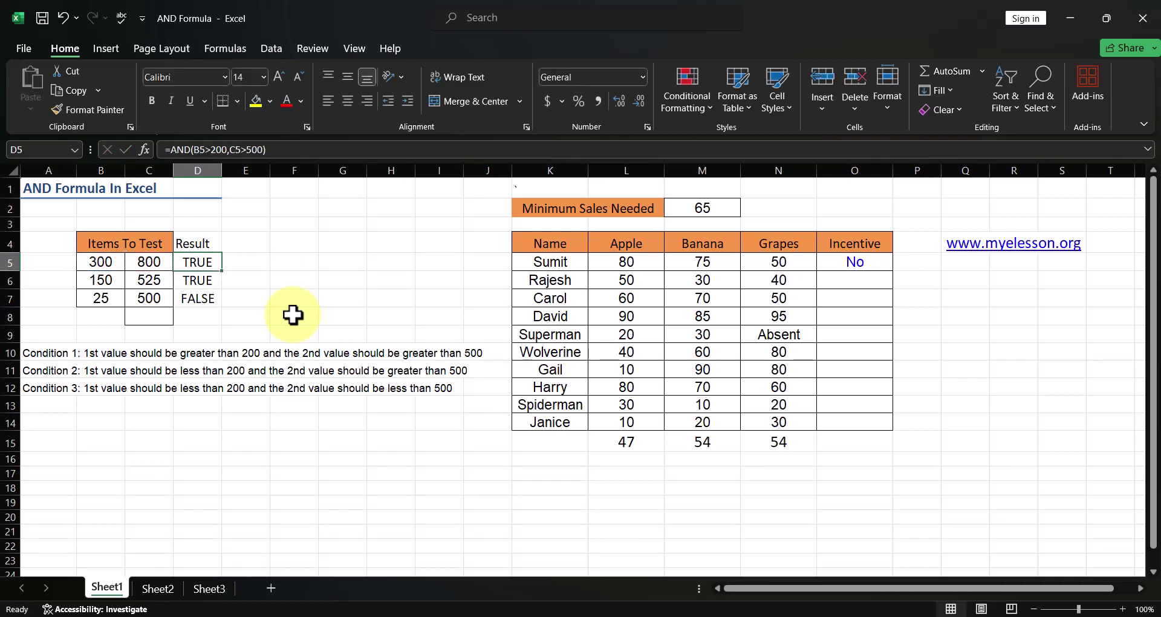
Inspect the Incentive formula in cell O5 and its cell references without changing it.
{"action": "left_click", "coordinate": [879, 263]}
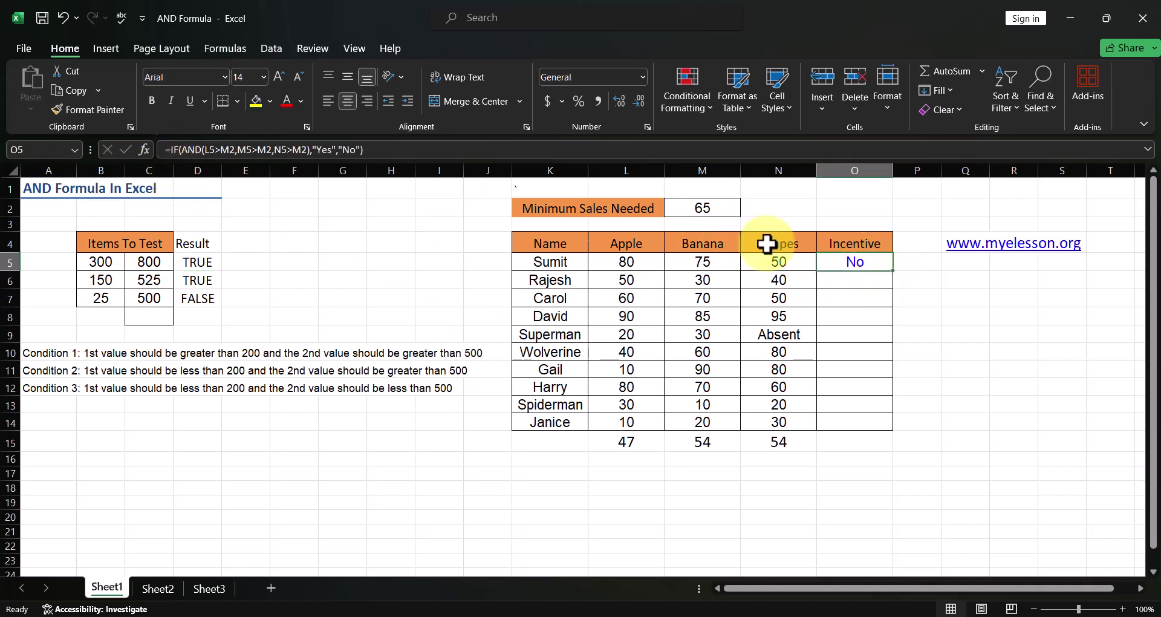
{"action": "double_click", "coordinate": [881, 266]}
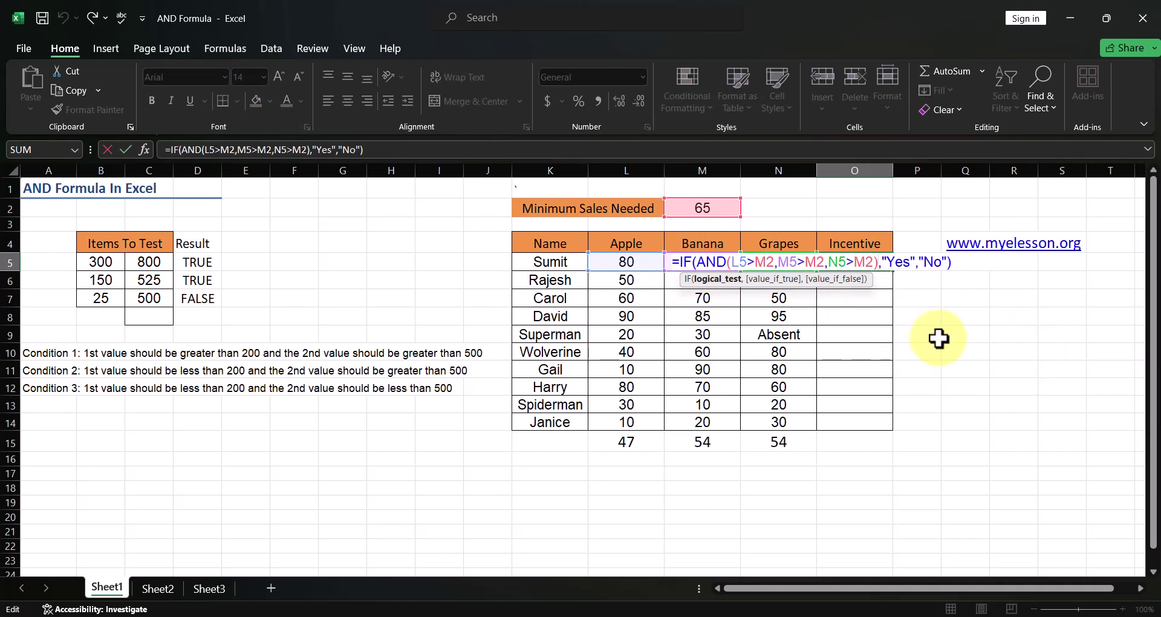
{"action": "key", "text": "ctrl+Return"}
Review the second pair of test values in B6:C6 and clear the result in D6.
{"action": "left_click", "coordinate": [204, 280]}
{"action": "key", "text": "Left"}
{"action": "key", "text": "Left"}
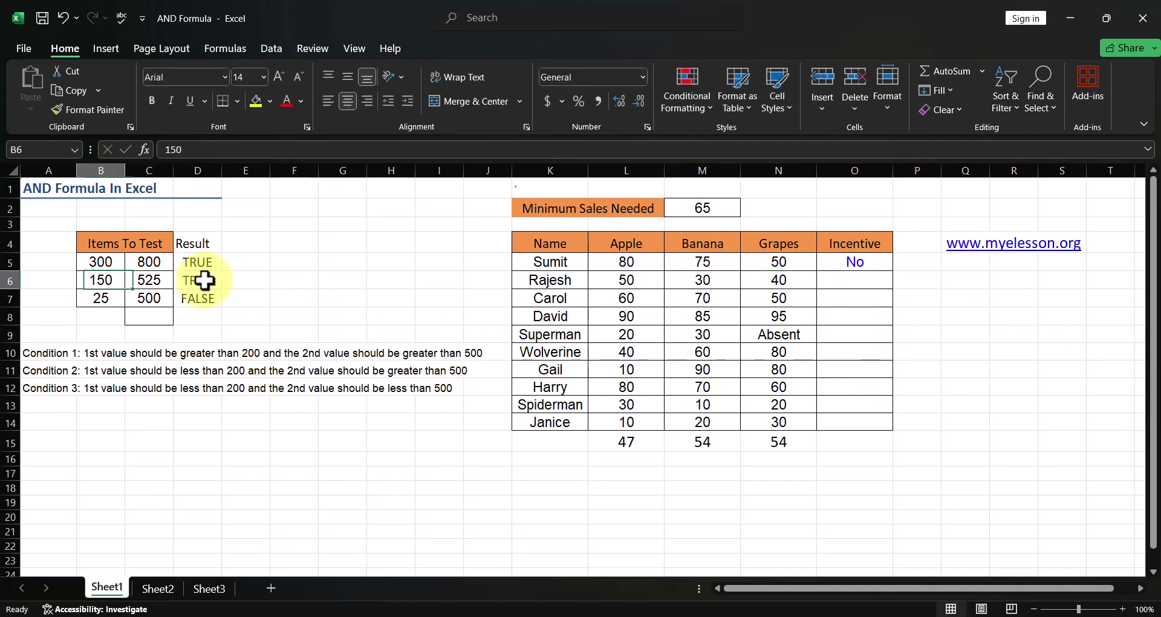
{"action": "key", "text": "shift+Right"}
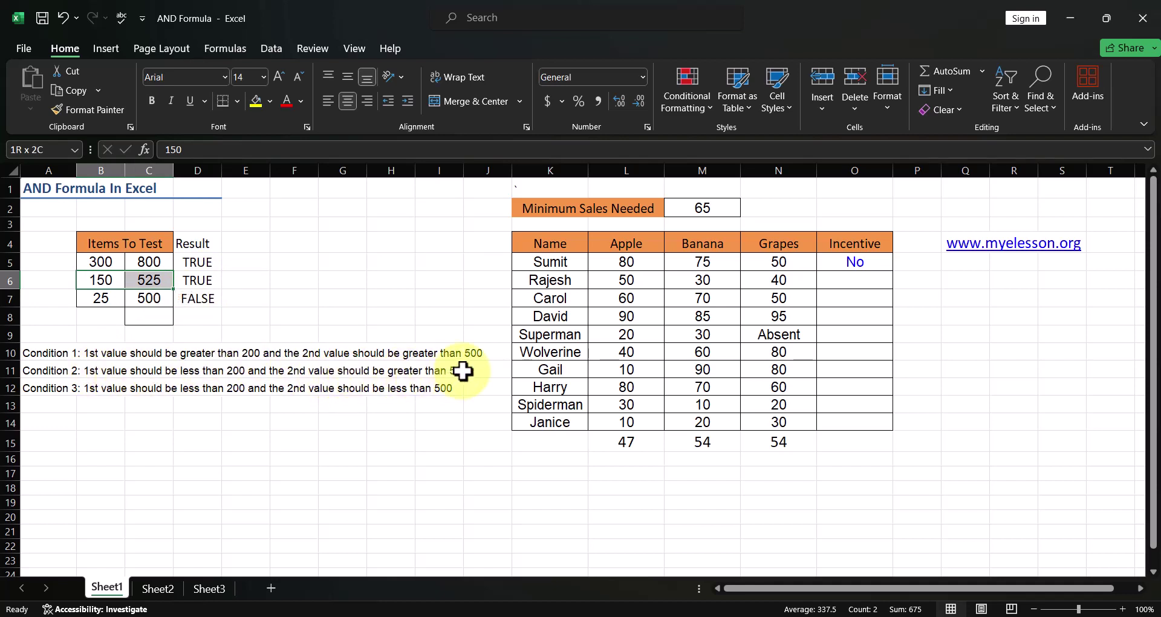
{"action": "left_click", "coordinate": [107, 281]}
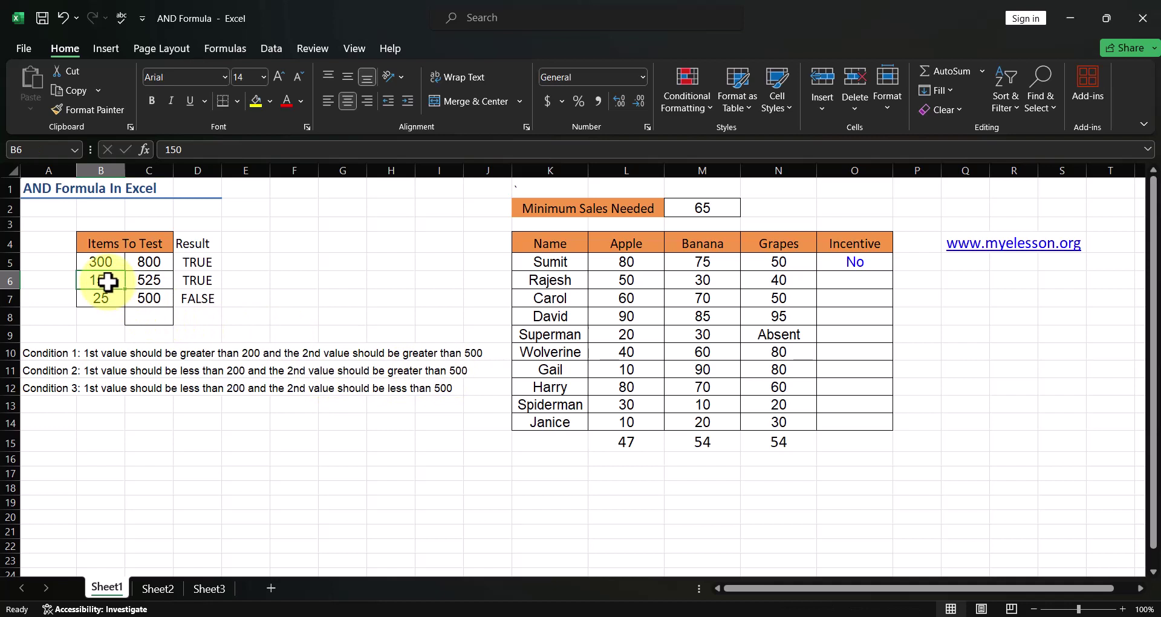
{"action": "left_click", "coordinate": [203, 283]}
{"action": "key", "text": "Delete"}
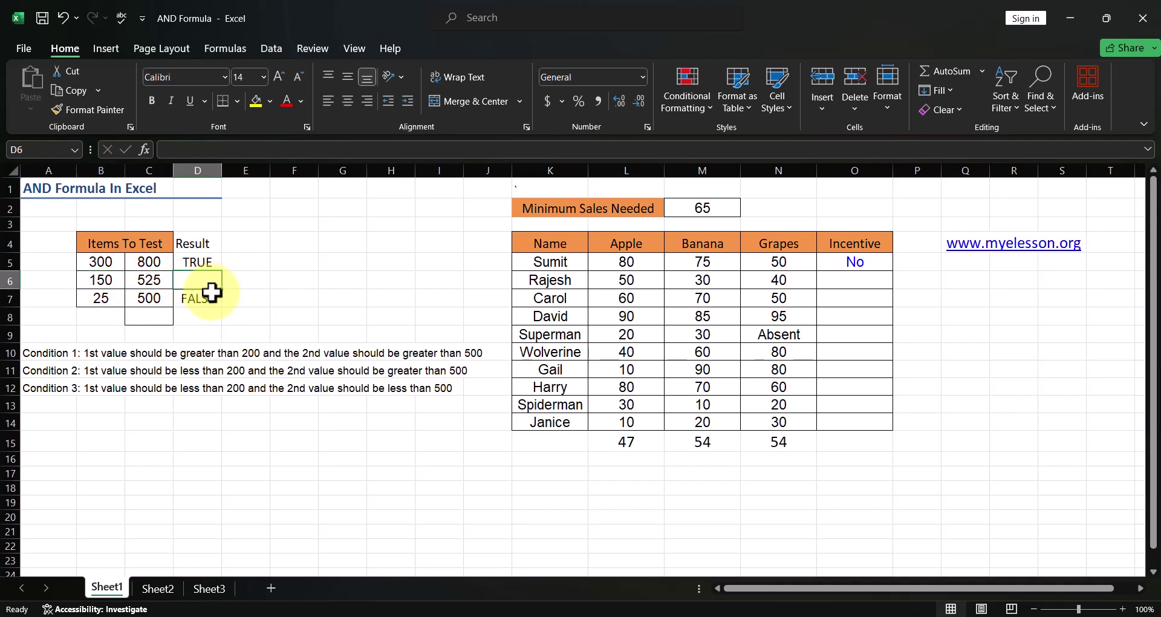
Enter the Condition 2 formula =AND(B6<200,C6>500) in cell D6.
{"action": "type", "text": "=and"}
{"action": "key", "text": "Tab"}
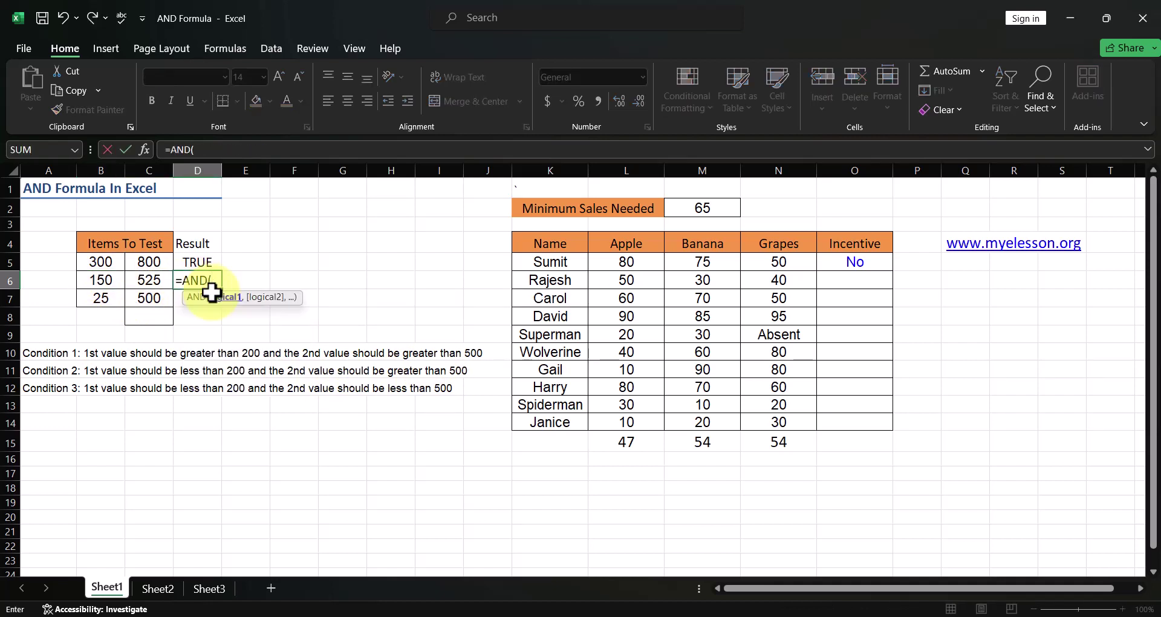
{"action": "left_click", "coordinate": [111, 280]}
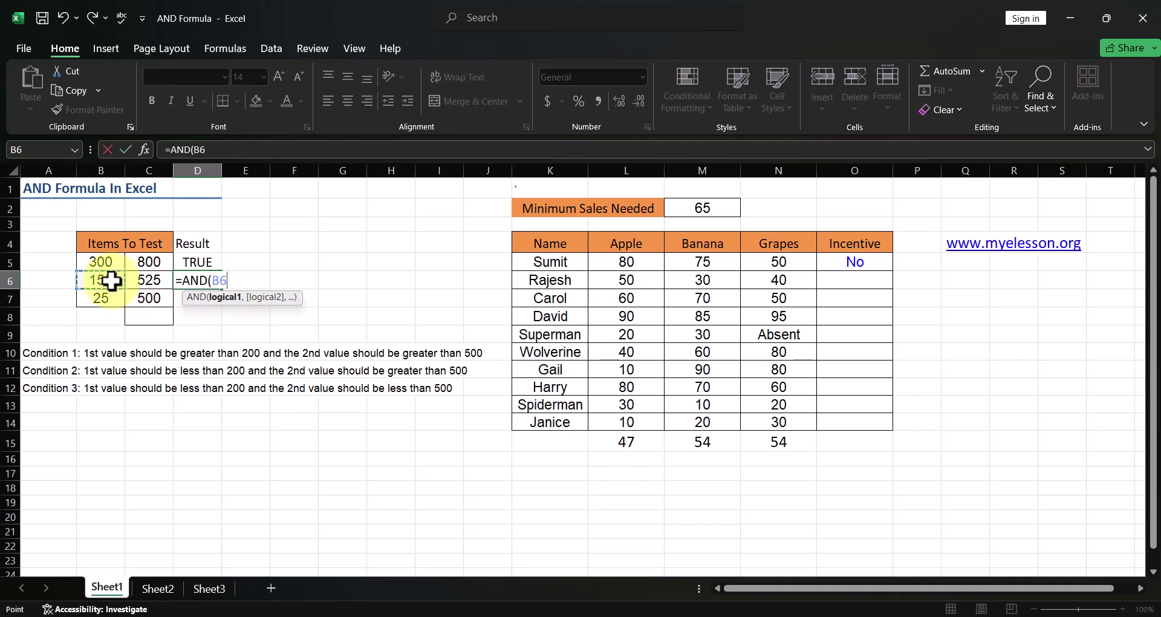
{"action": "type", "text": "<"}
{"action": "type", "text": "200,"}
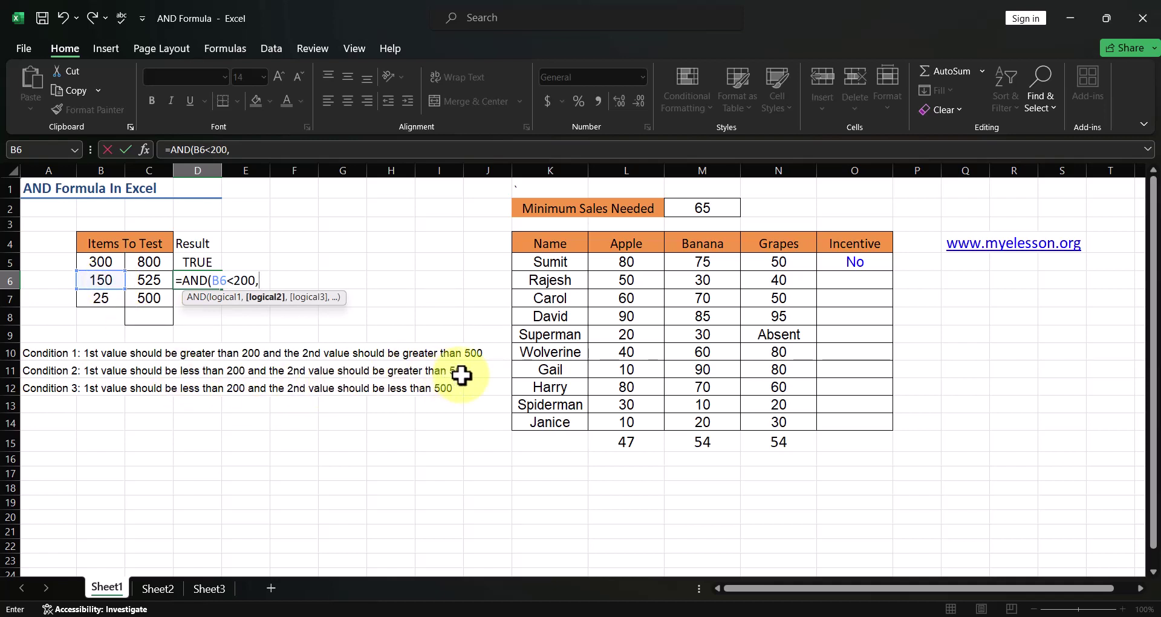
{"action": "left_click", "coordinate": [152, 281]}
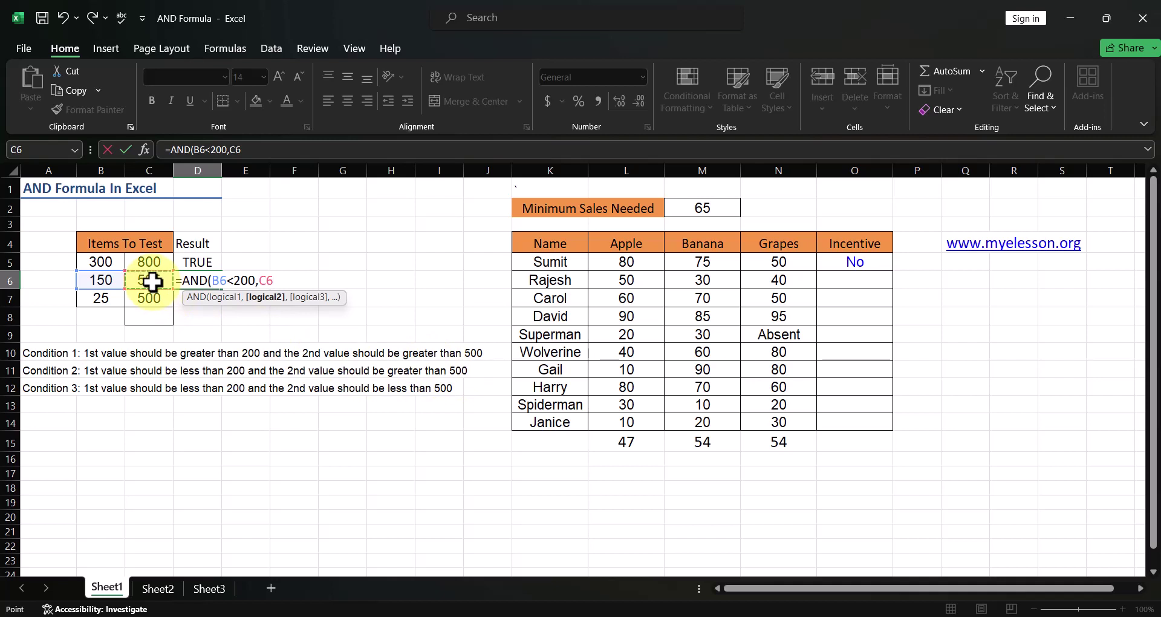
{"action": "type", "text": ">500)"}
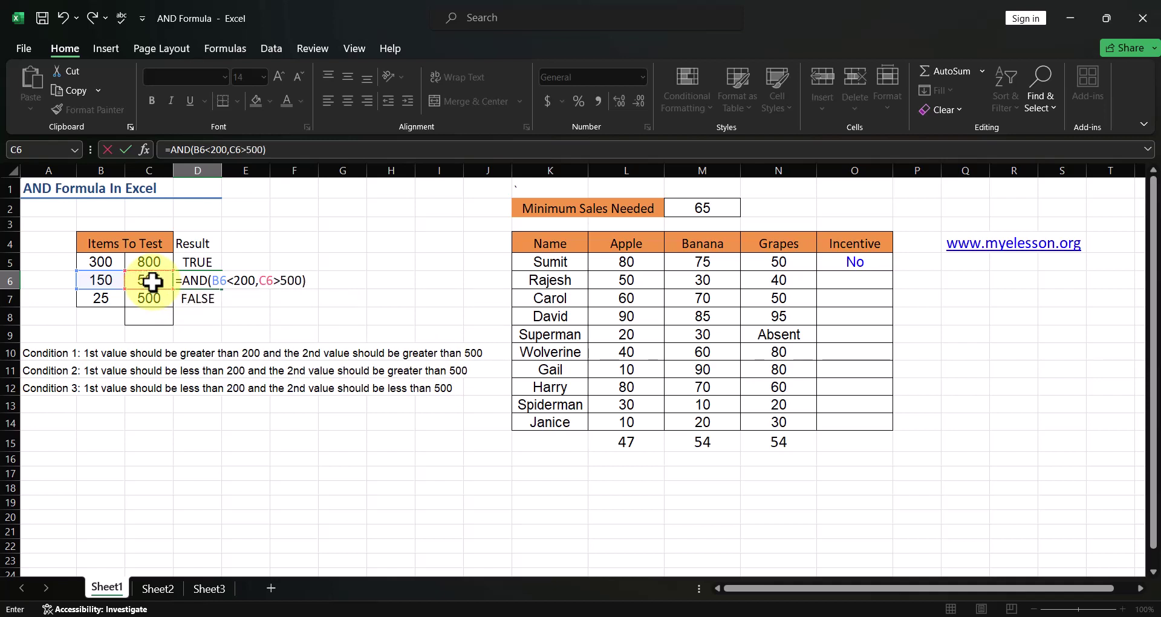
{"action": "key", "text": "ctrl+Return"}
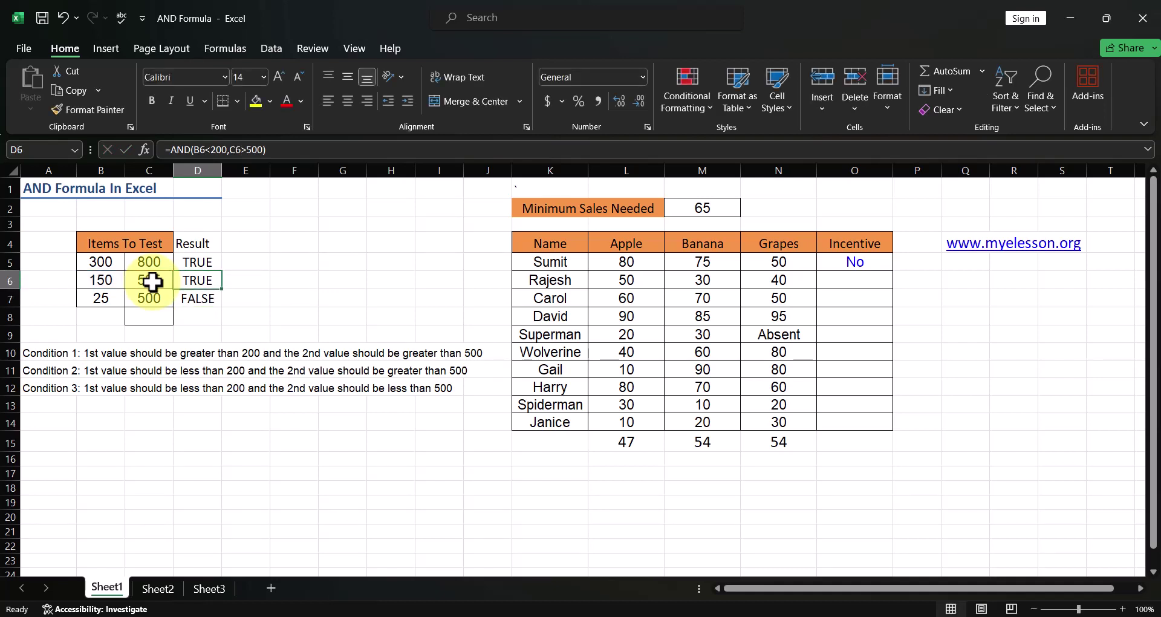
Set the second test value in C6 to 300 and check the result in D6.
{"action": "left_click", "coordinate": [152, 281]}
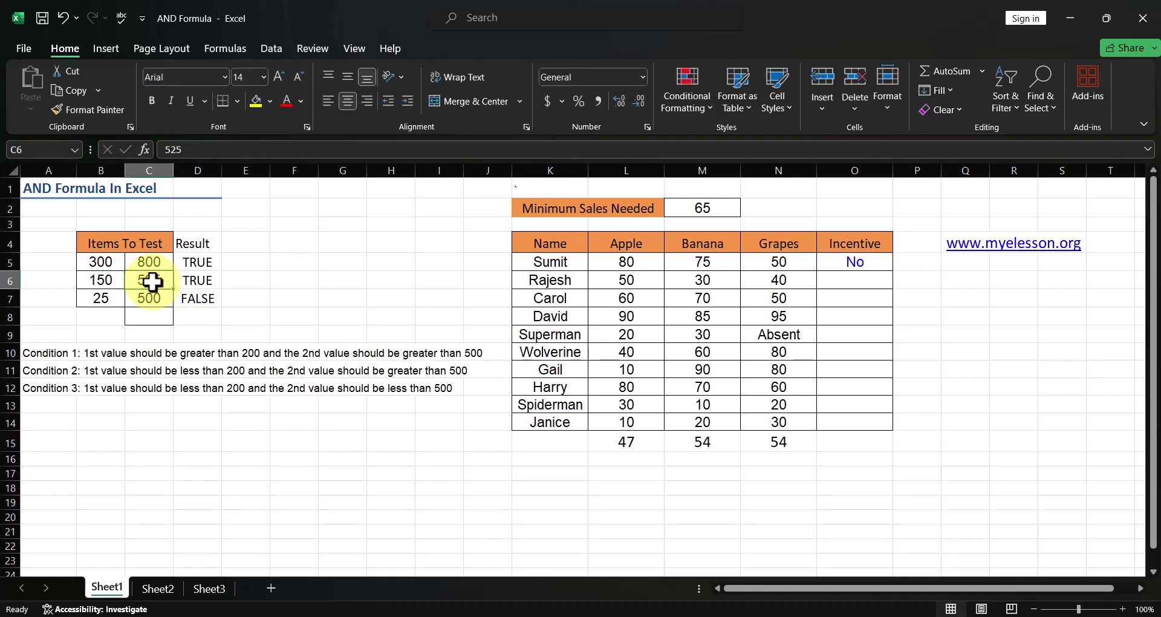
{"action": "type", "text": "300"}
{"action": "key", "text": "Return"}
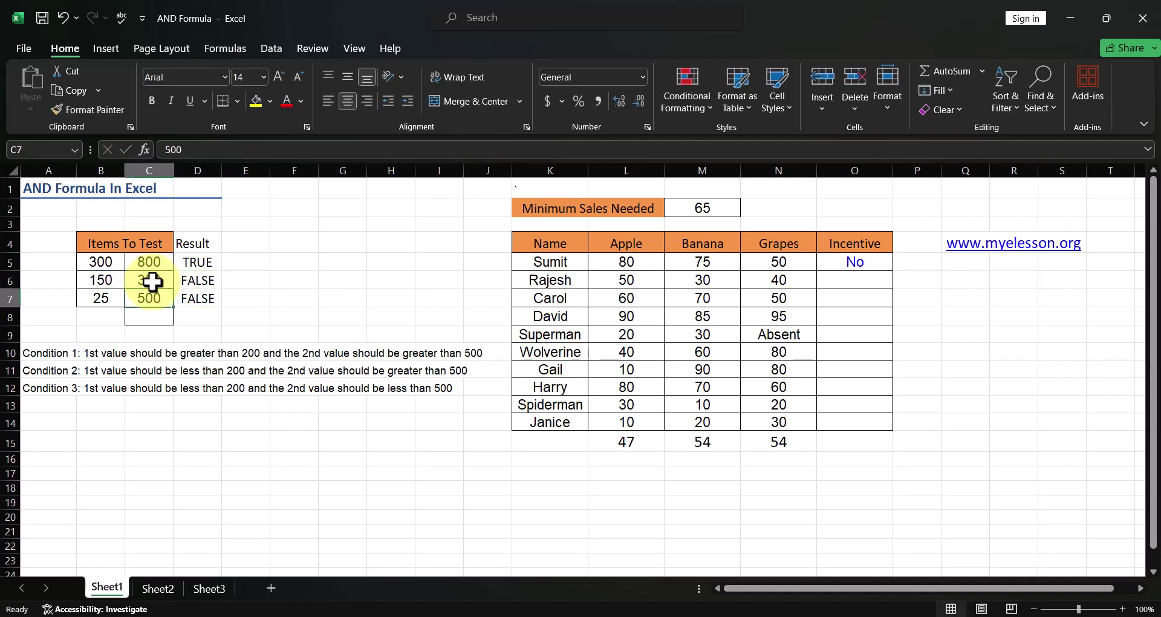
{"action": "key", "text": "Up"}
{"action": "key", "text": "Right"}
Set the second test value in C6 to 501 and check the Condition 2 result in D6.
{"action": "key", "text": "Left"}
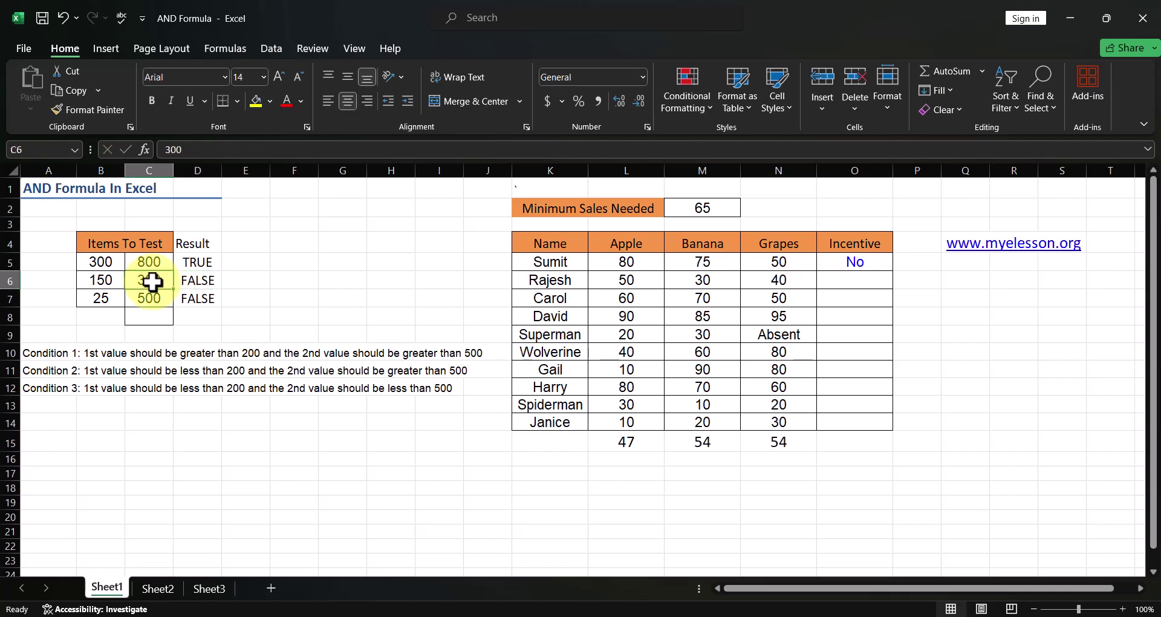
{"action": "type", "text": "501"}
{"action": "key", "text": "Return"}
{"action": "key", "text": "Up"}
{"action": "key", "text": "Right"}
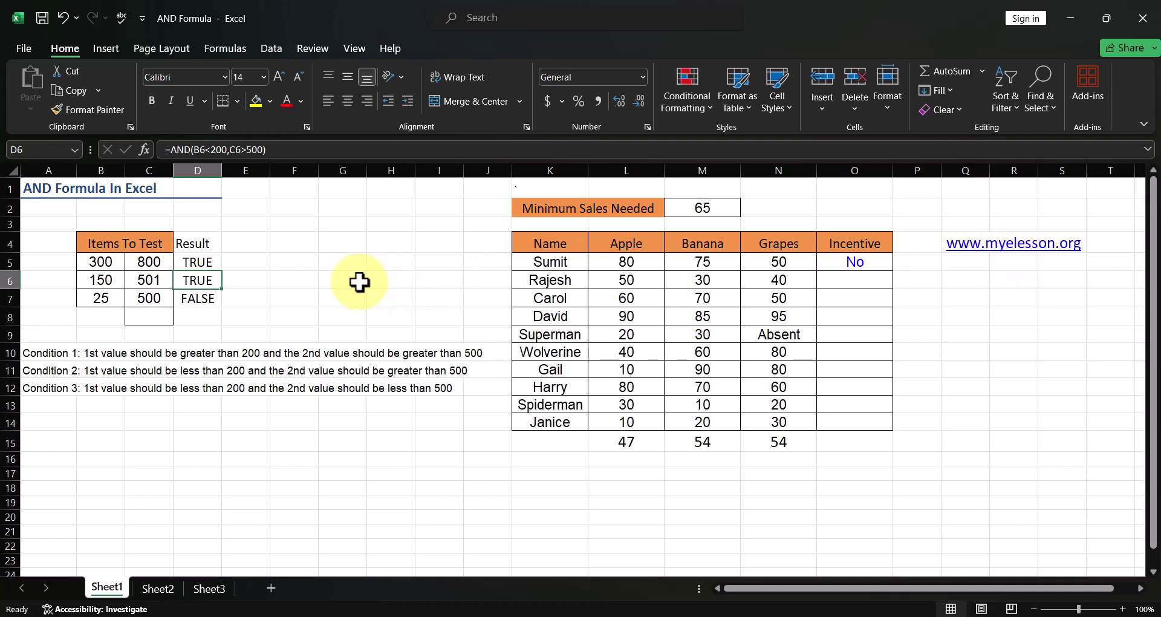
Inspect the AND formula in D7 and the Incentive formula in O5 without changing them.
{"action": "left_click", "coordinate": [201, 298]}
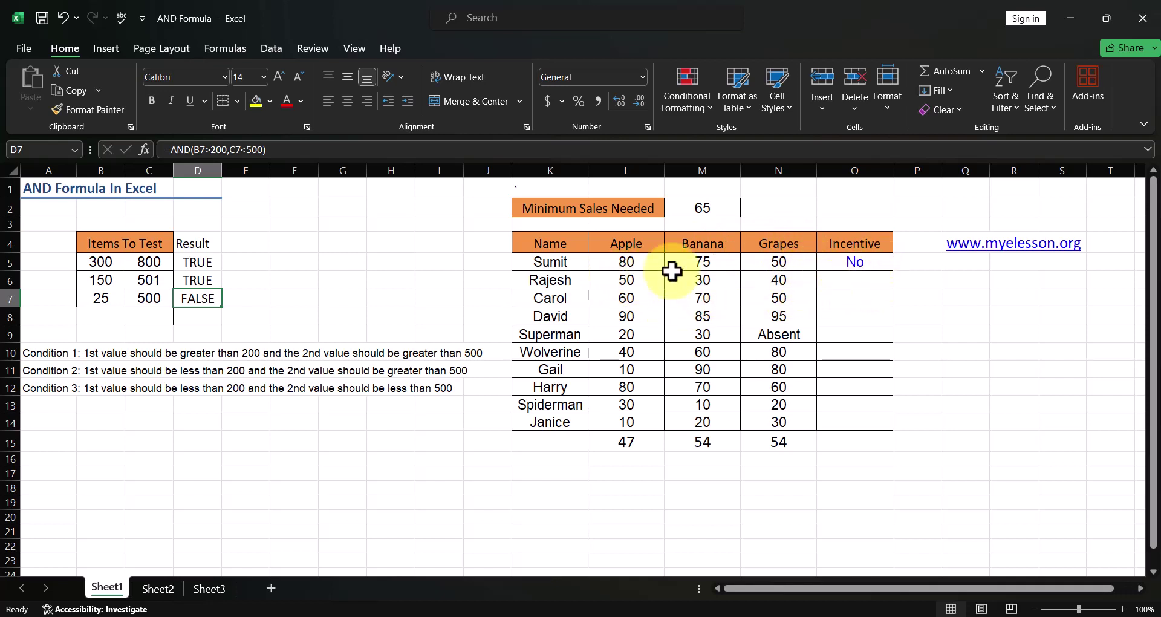
{"action": "double_click", "coordinate": [871, 262]}
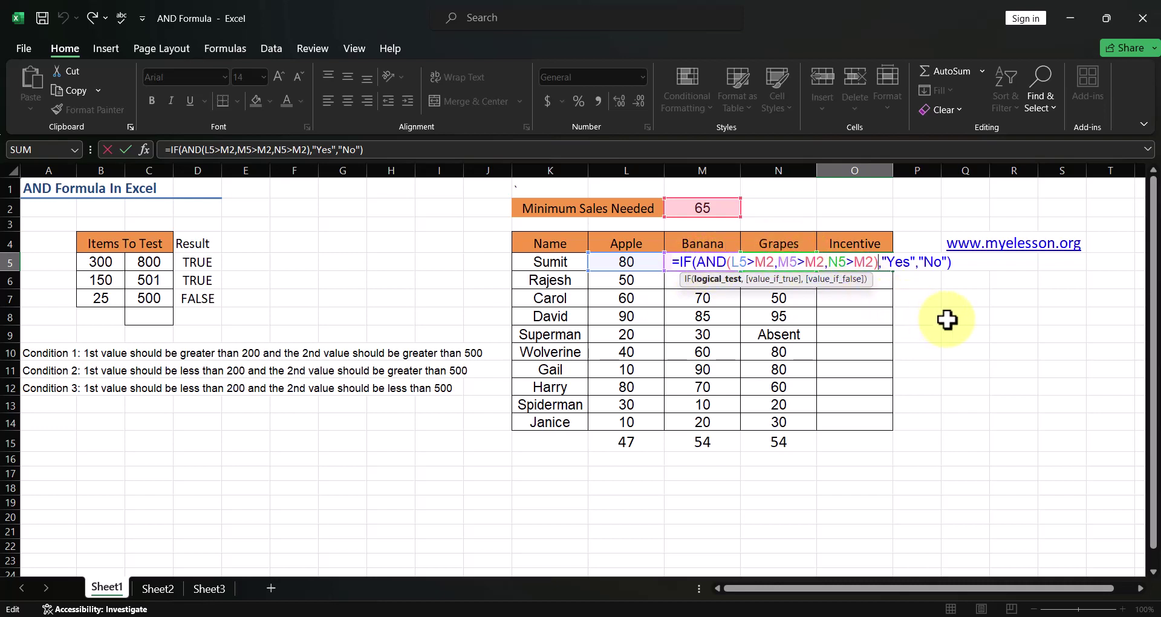
{"action": "key", "text": "Return"}
Start an IF formula in O8 with a nested AND whose first condition is Apple sales above the minimum, =IF(AND(L5>M2,.
{"action": "key", "text": "Down"}
{"action": "key", "text": "Down"}
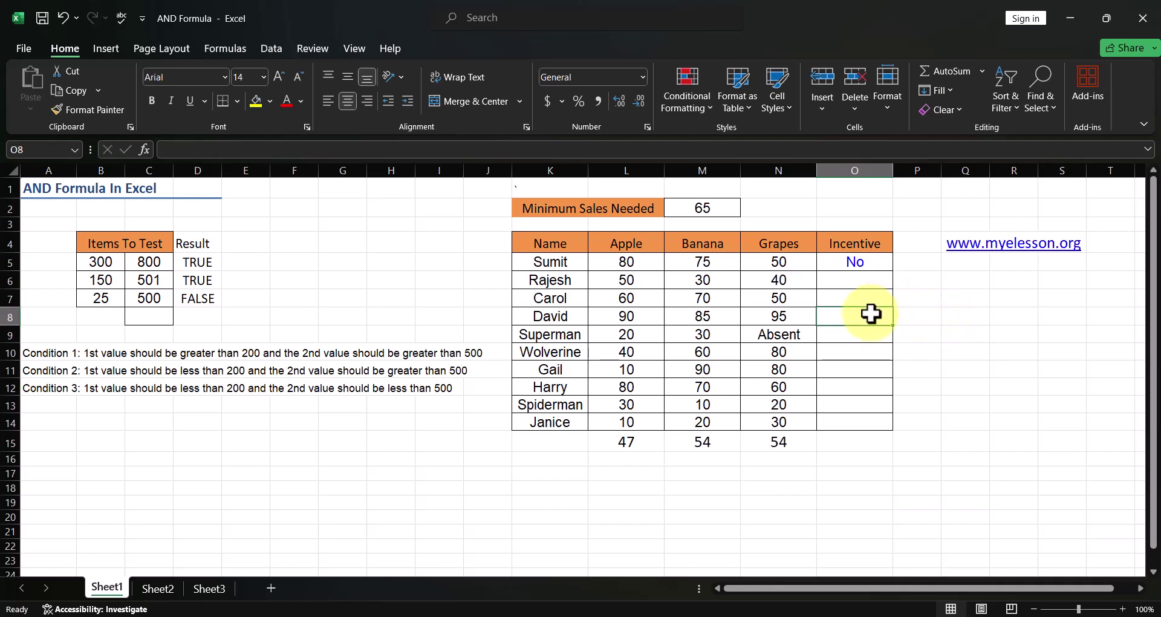
{"action": "type", "text": "=IF("}
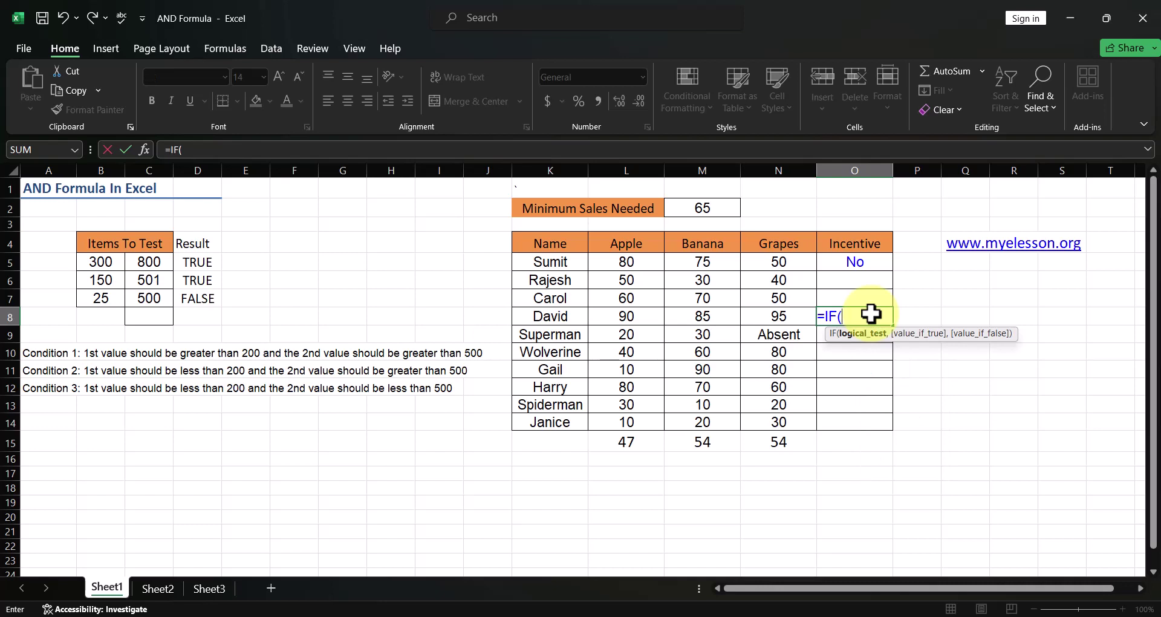
{"action": "type", "text": "and"}
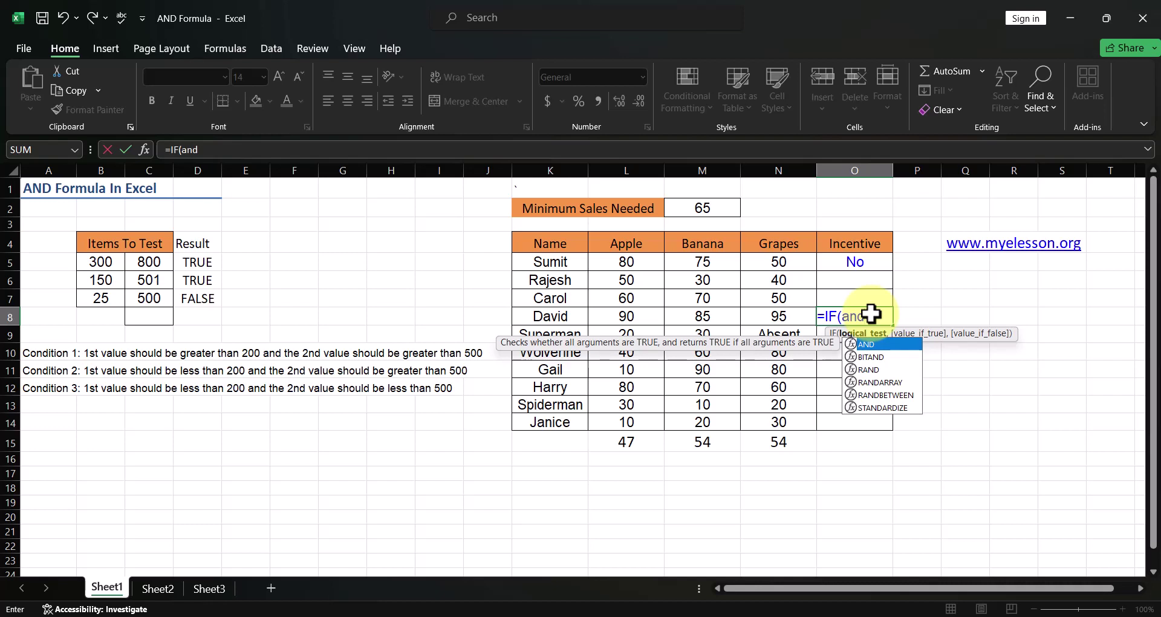
{"action": "key", "text": "Tab"}
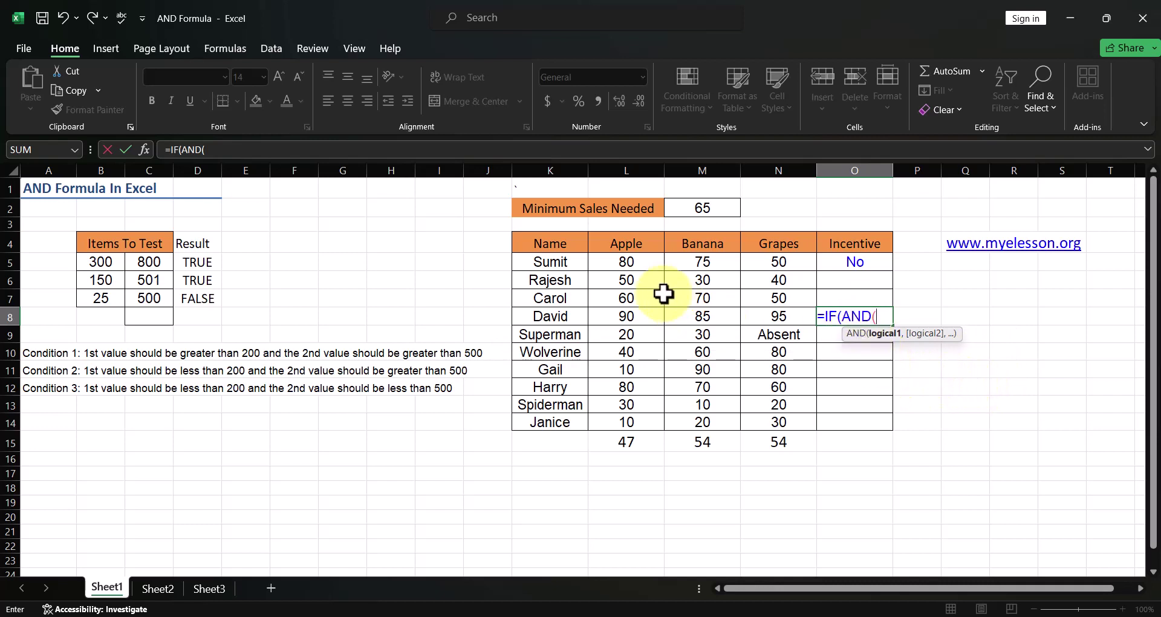
{"action": "left_click", "coordinate": [625, 261]}
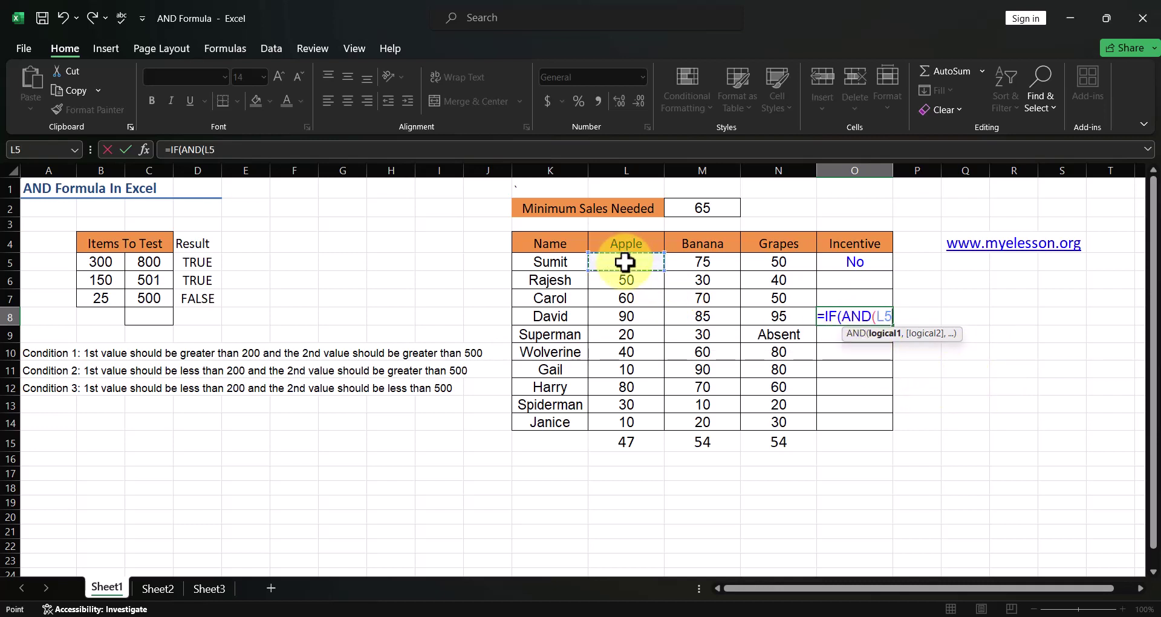
{"action": "type", "text": ">"}
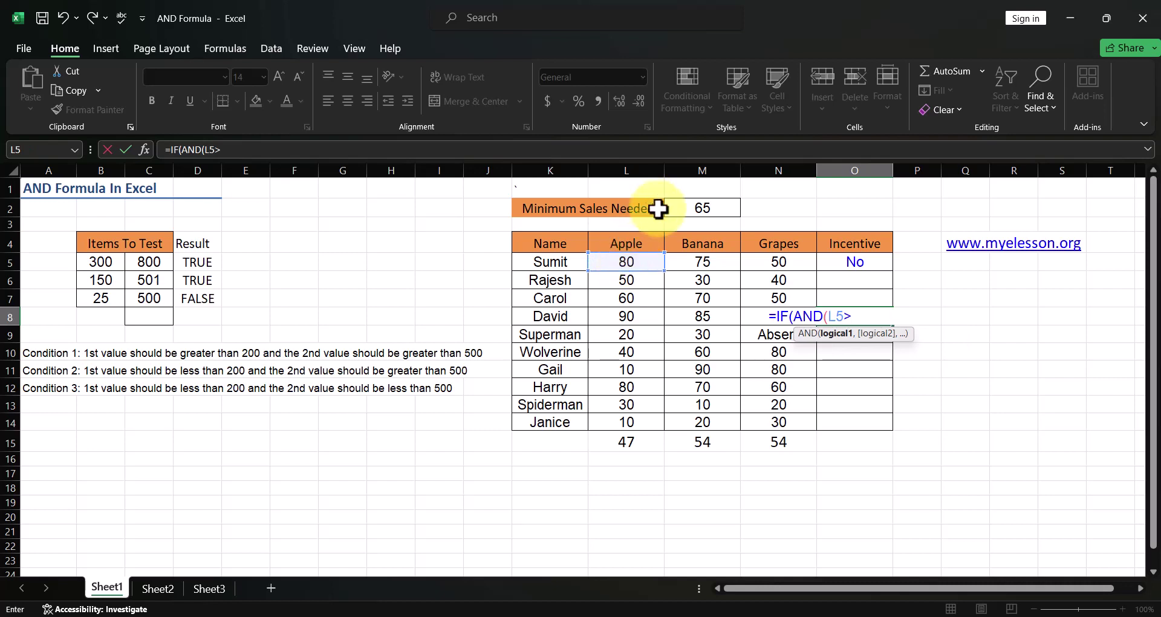
{"action": "left_click", "coordinate": [689, 212]}
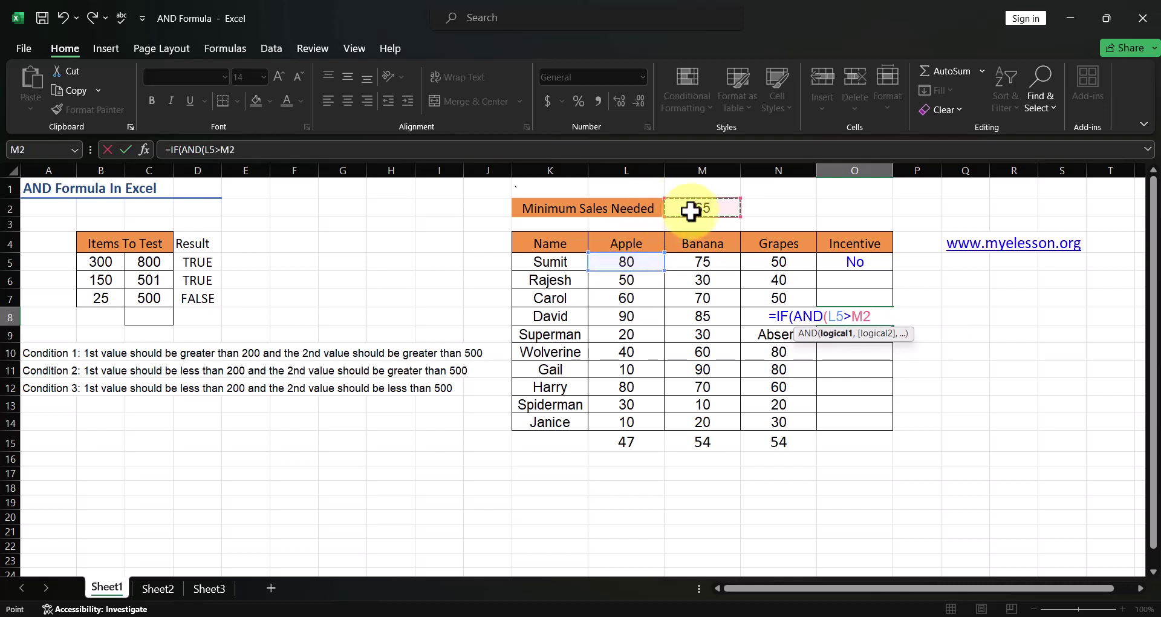
{"action": "type", "text": ","}
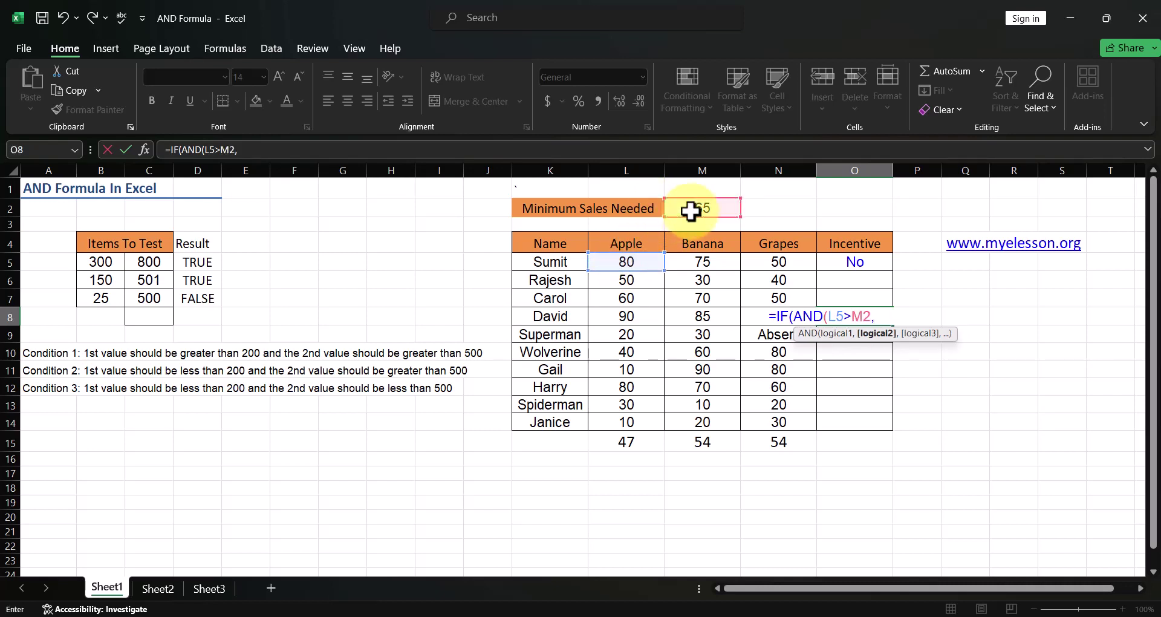
Add the Banana and Grapes conditions M5>M2 and N5>M2 to the formula in O8 and close the AND function.
{"action": "left_click", "coordinate": [704, 263]}
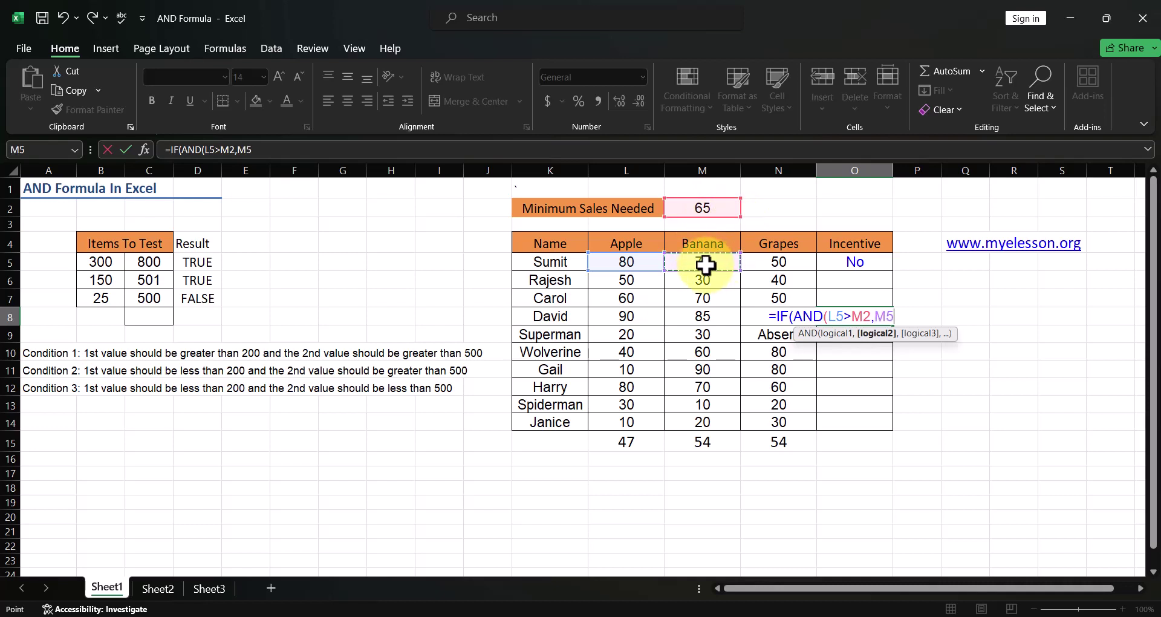
{"action": "type", "text": ">"}
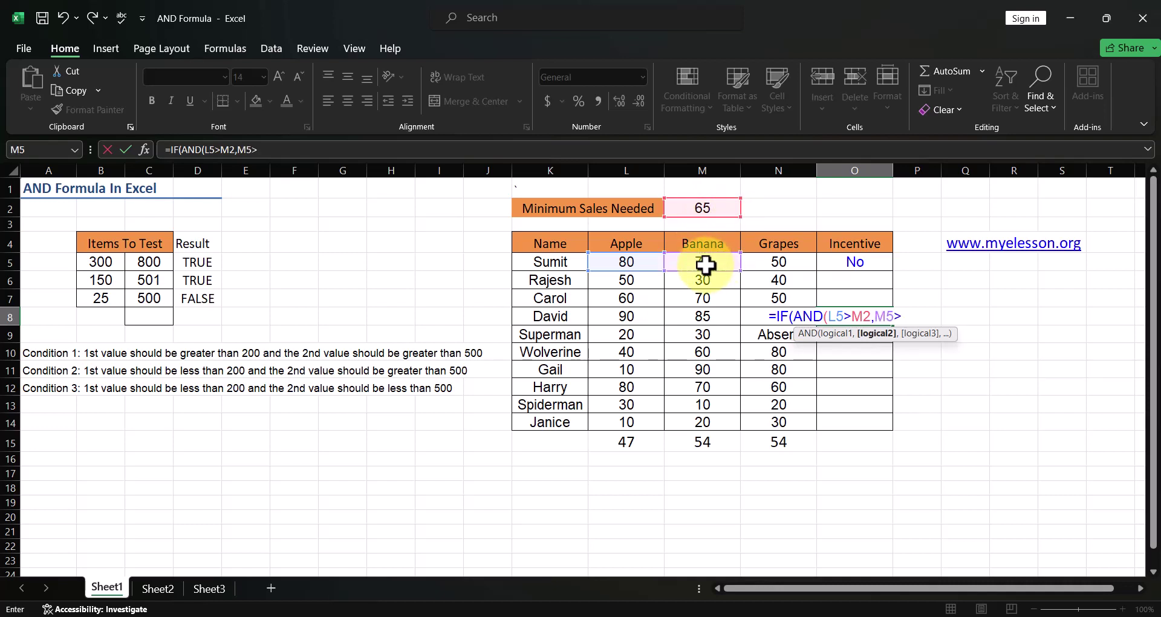
{"action": "left_click", "coordinate": [715, 209]}
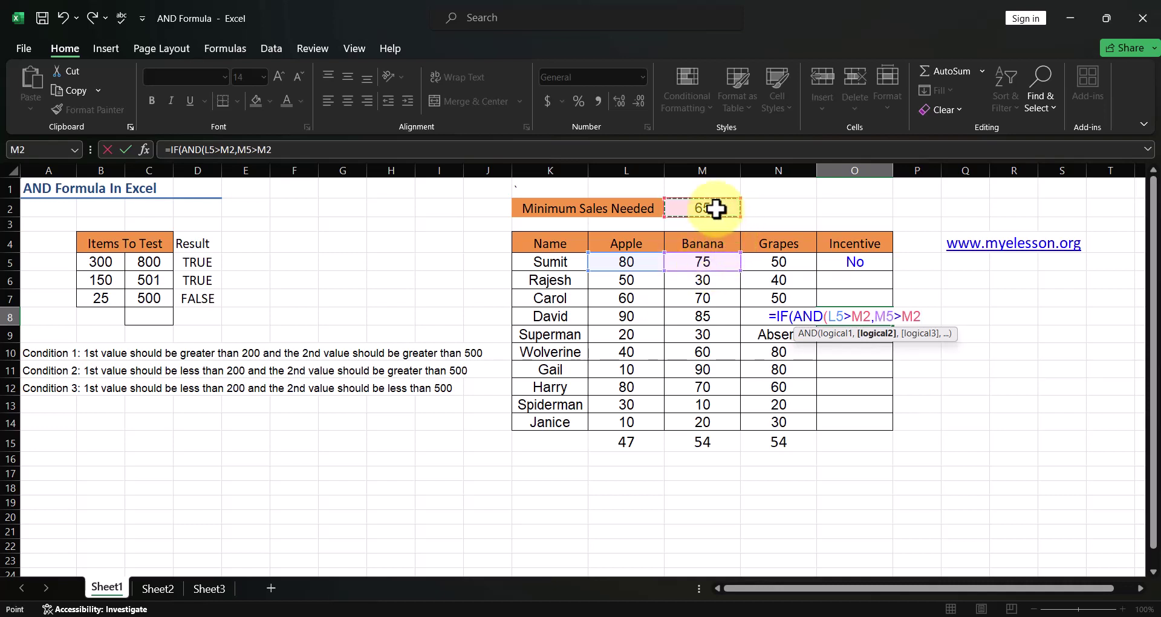
{"action": "type", "text": ","}
{"action": "left_click", "coordinate": [766, 265]}
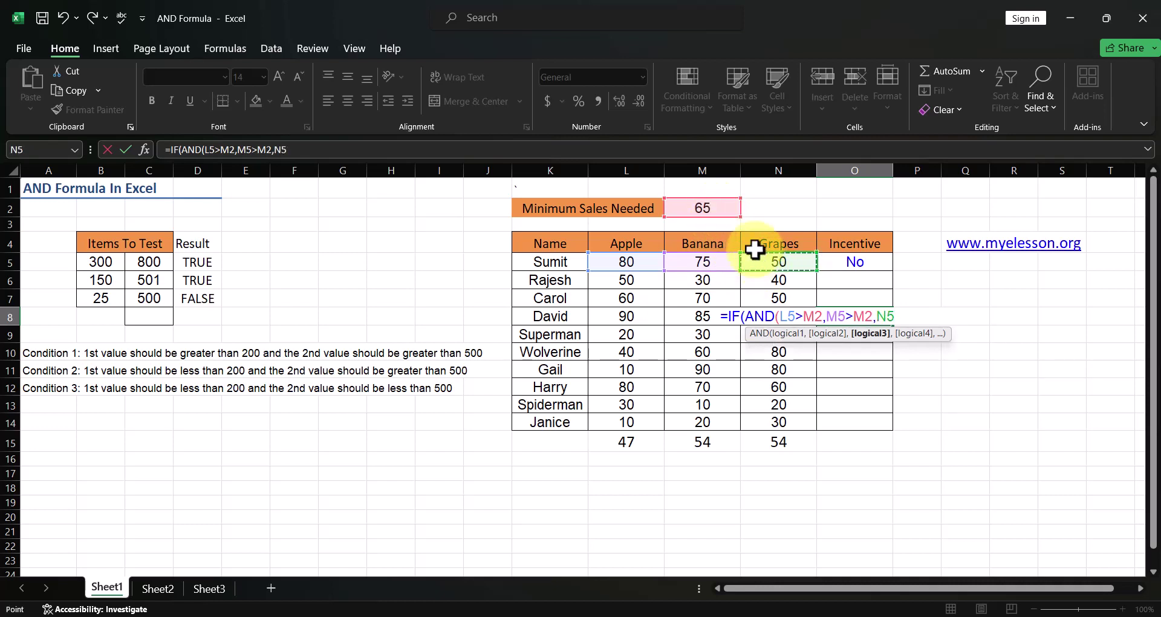
{"action": "type", "text": ">"}
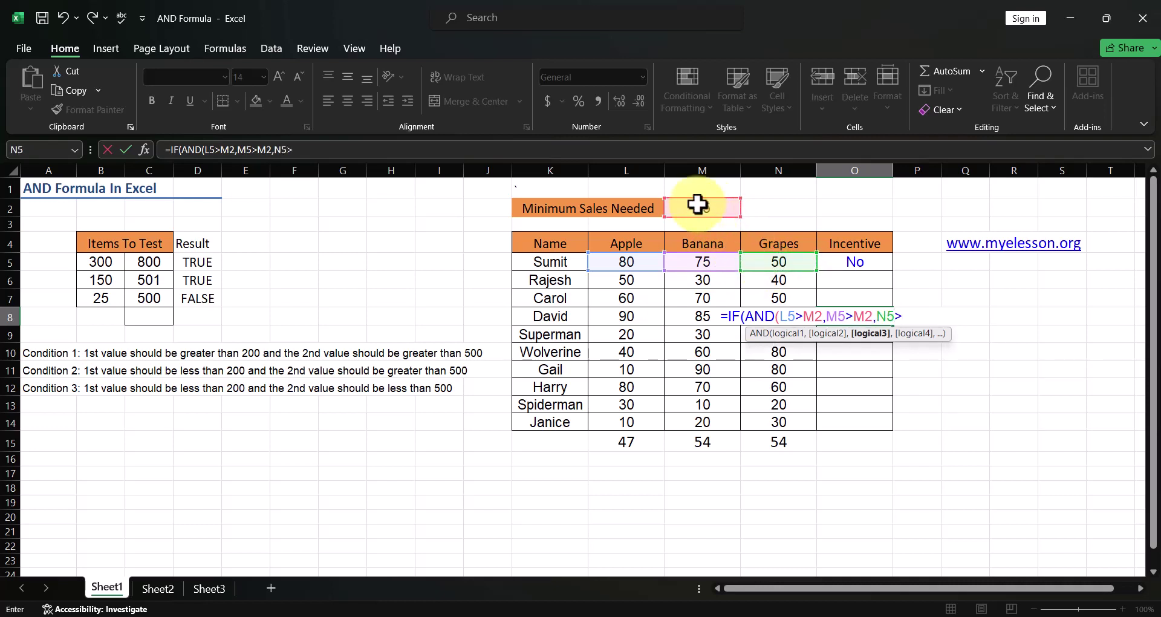
{"action": "left_click", "coordinate": [697, 204]}
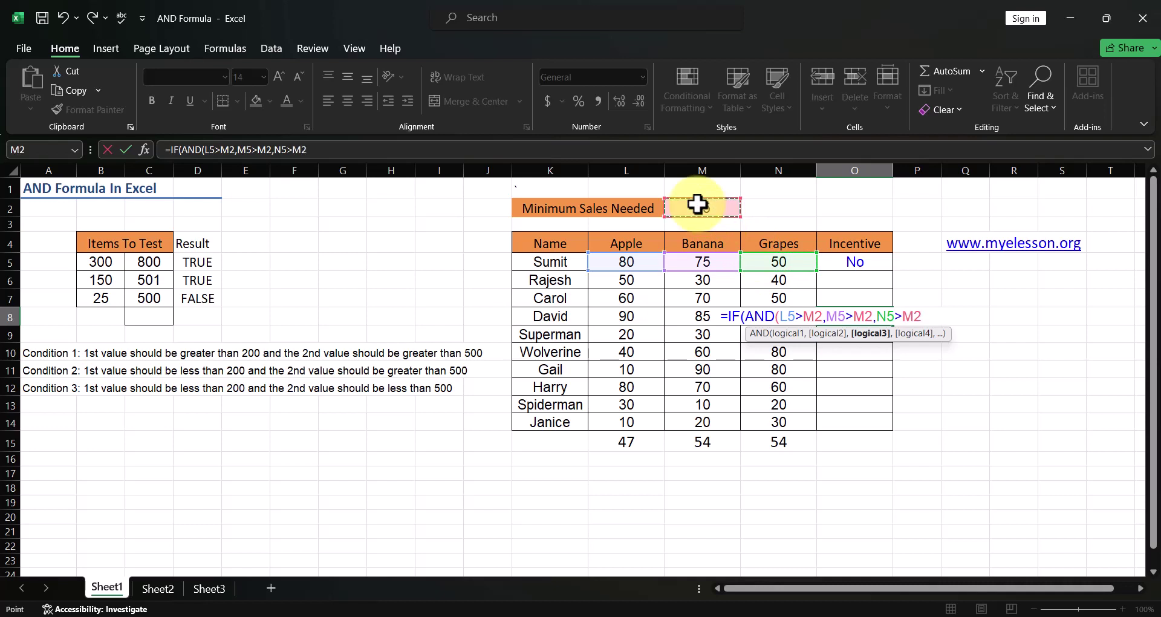
{"action": "type", "text": ")"}
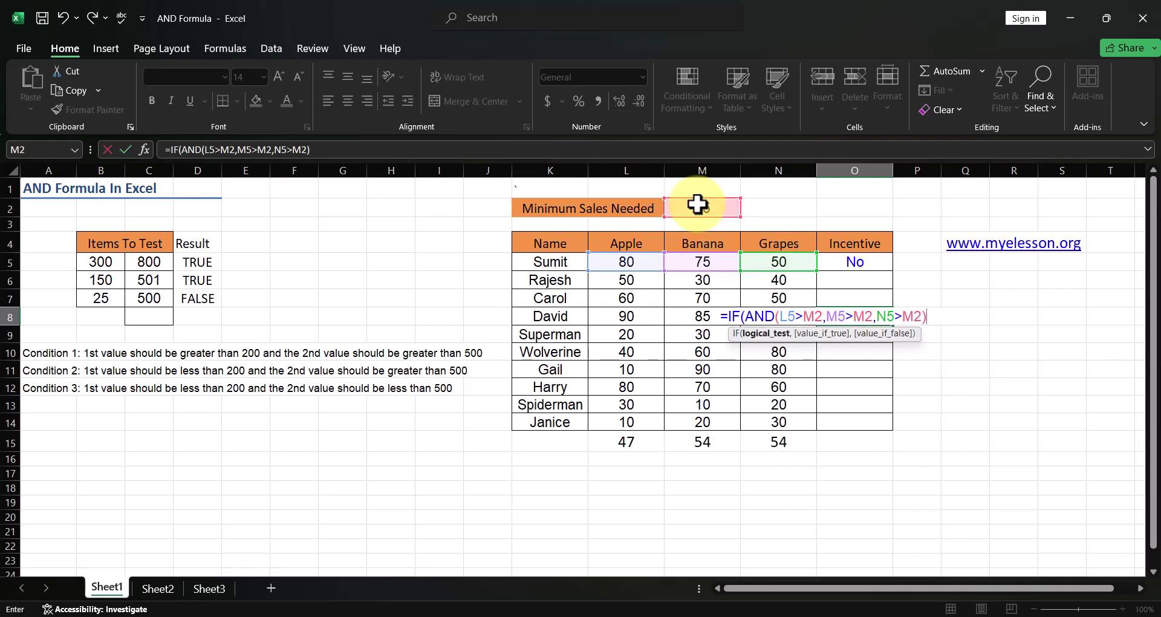
Complete the IF formula in O8 with "Eligible" as the true result and "Not Eligible" as the false result.
{"action": "type", "text": ","}
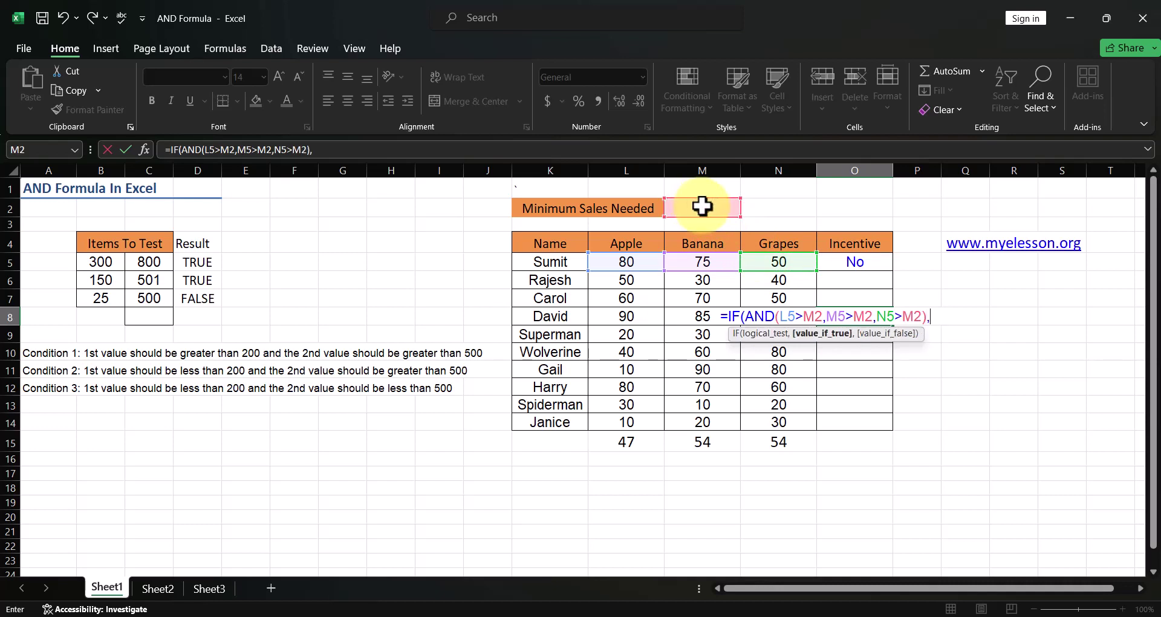
{"action": "type", "text": "\"Eligi"}
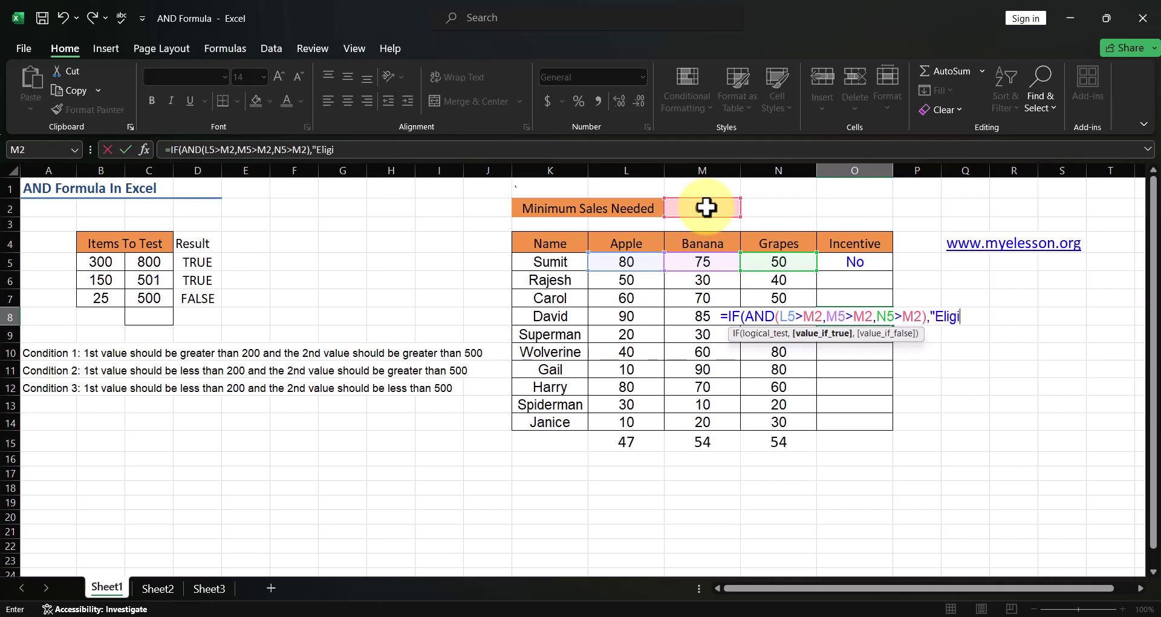
{"action": "type", "text": "ble\","}
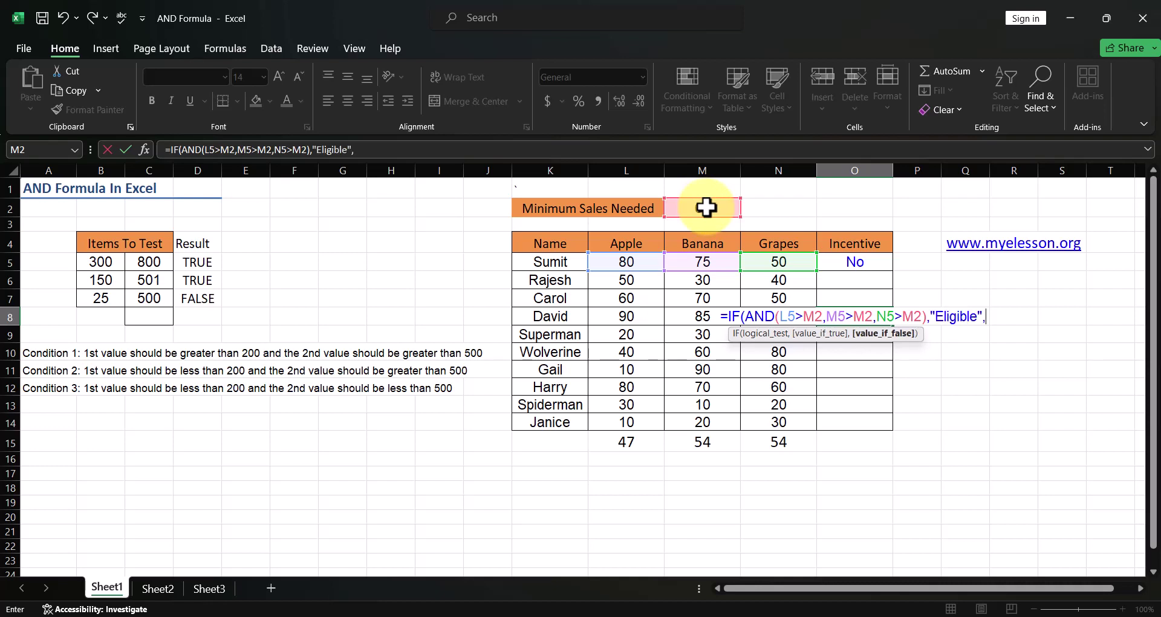
{"action": "type", "text": "No"}
{"action": "key", "text": "BackSpace"}
{"action": "key", "text": "BackSpace"}
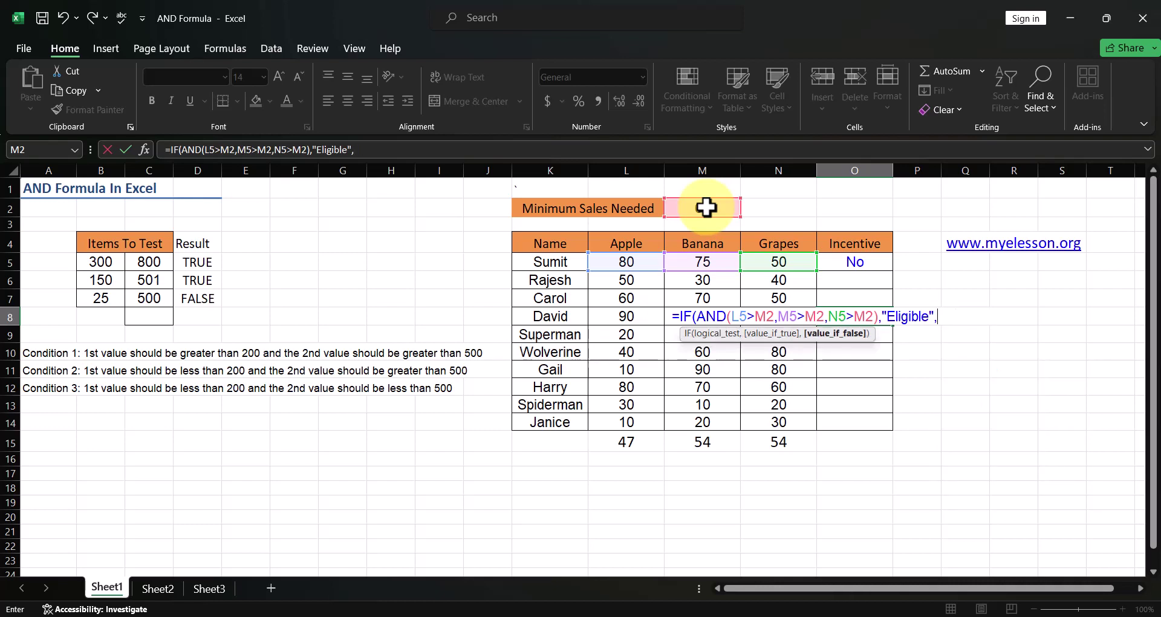
{"action": "type", "text": "\"Not Eligible\""}
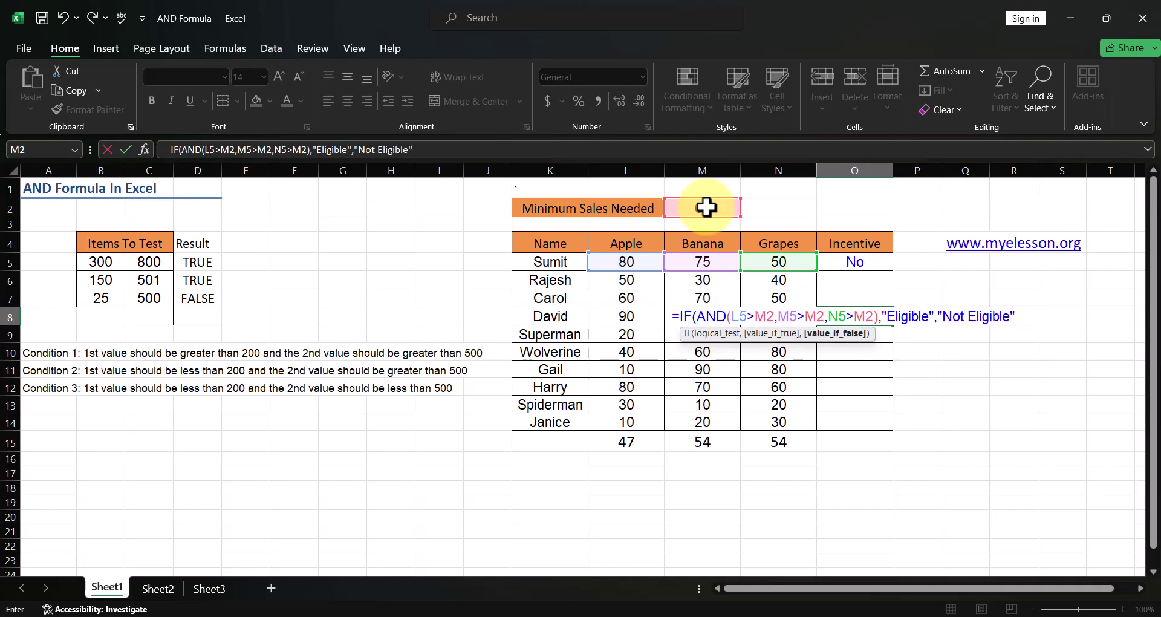
{"action": "type", "text": ")"}
{"action": "key", "text": "ctrl+Return"}
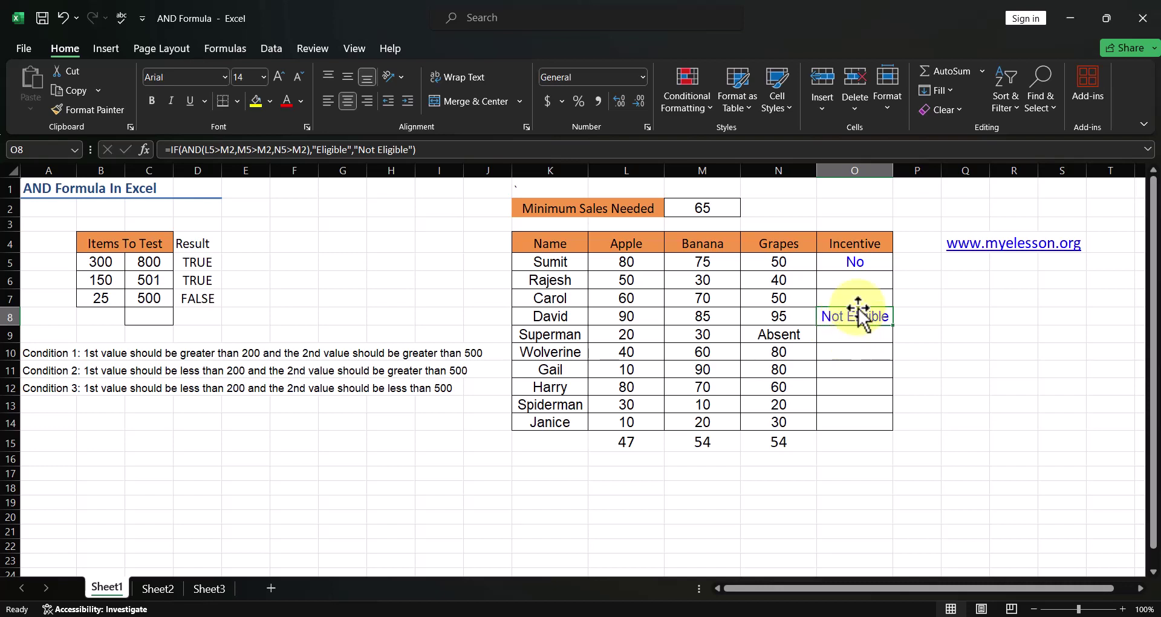
Clear the Incentive formulas from cells O5 to O8.
{"action": "left_click_drag", "start_coordinate": [859, 262], "coordinate": [869, 316]}
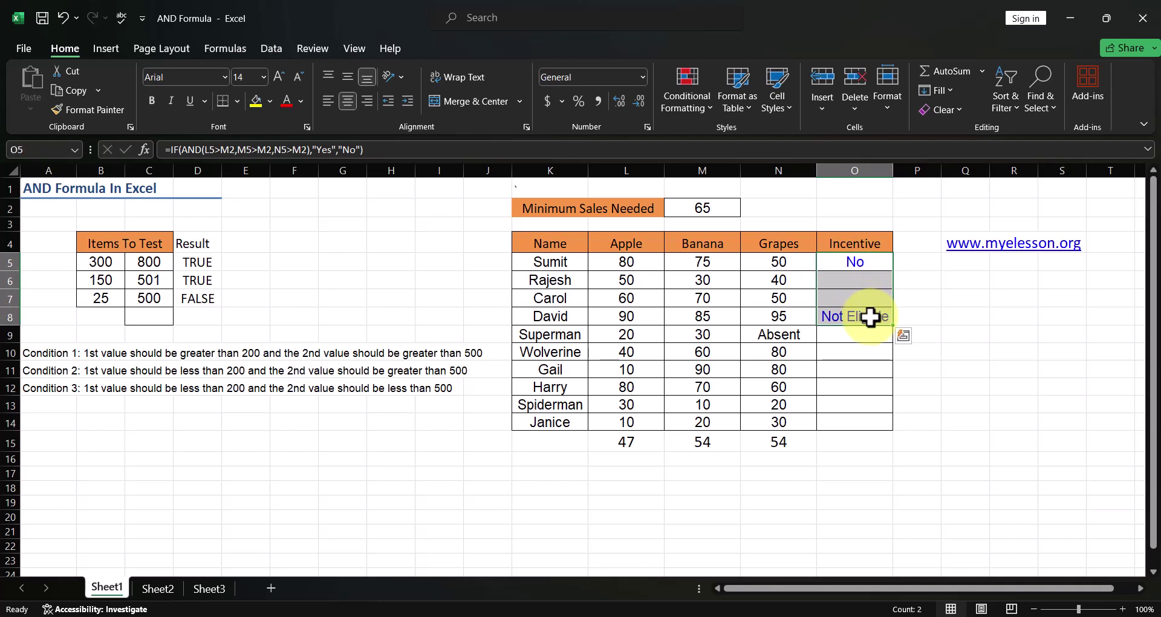
{"action": "key", "text": "Delete"}
{"action": "left_click", "coordinate": [843, 266]}
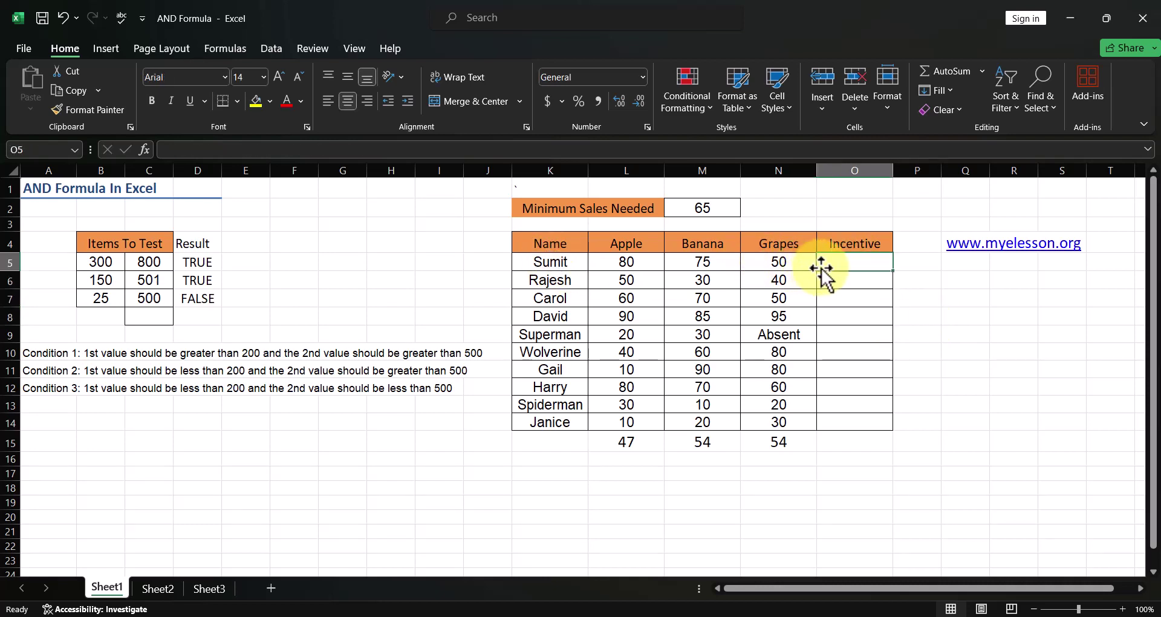
{"action": "type", "text": "=if"}
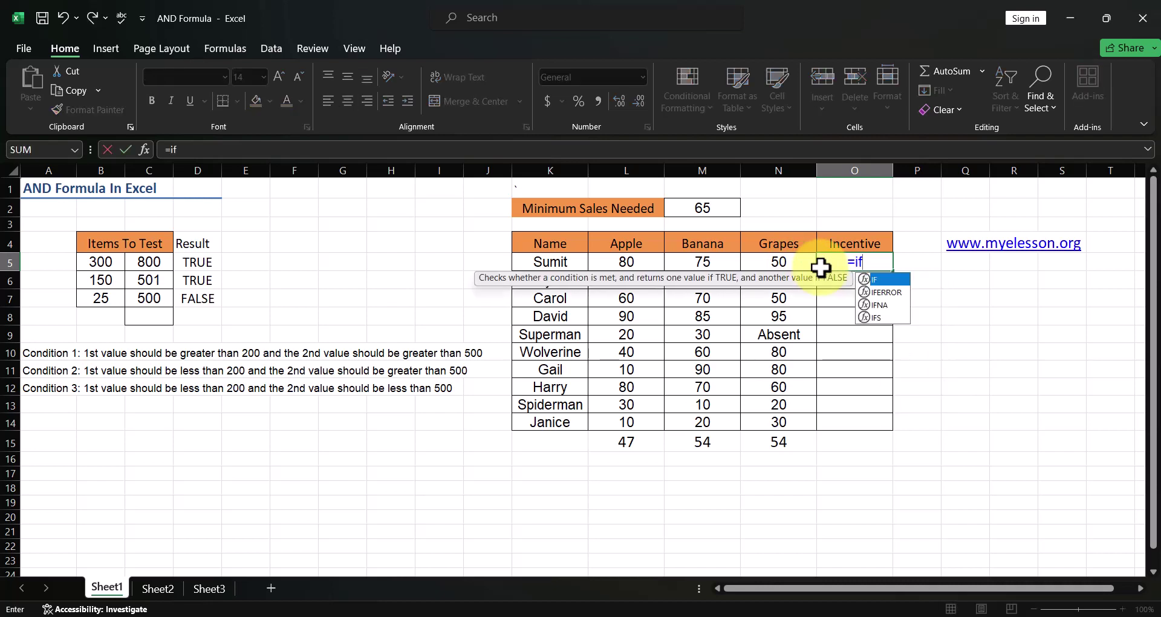
{"action": "key", "text": "Escape"}
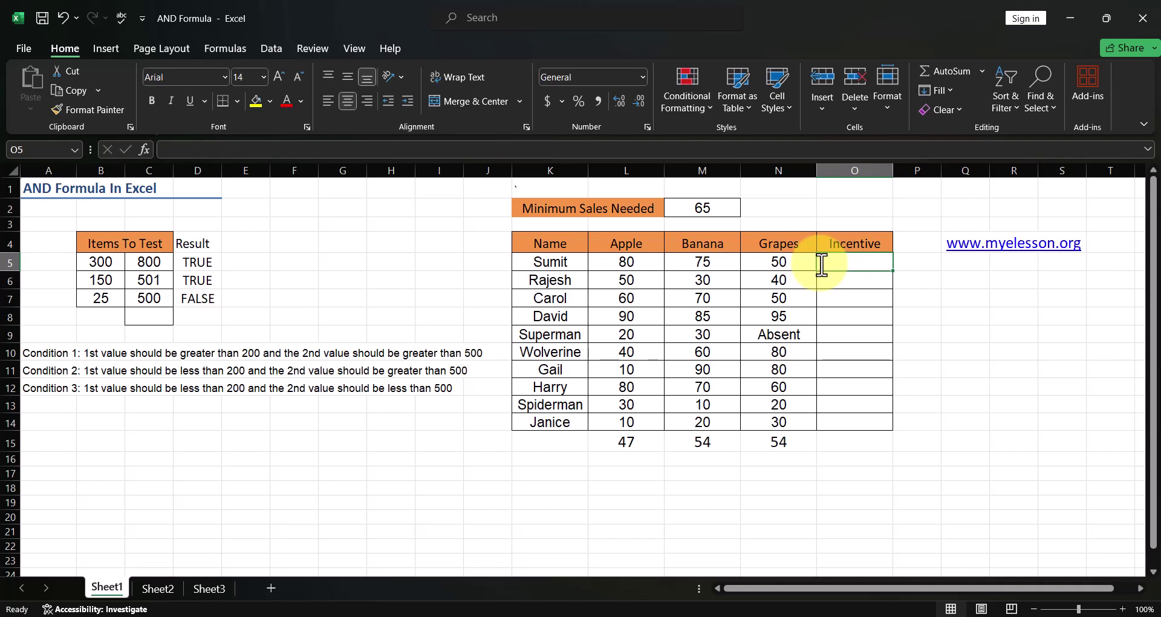
Start an IF formula in O5 with a nested AND, testing Apple sales and beginning the Banana comparison, =IF(AND(L5>M2,M5>.
{"action": "type", "text": "=if"}
{"action": "key", "text": "Tab"}
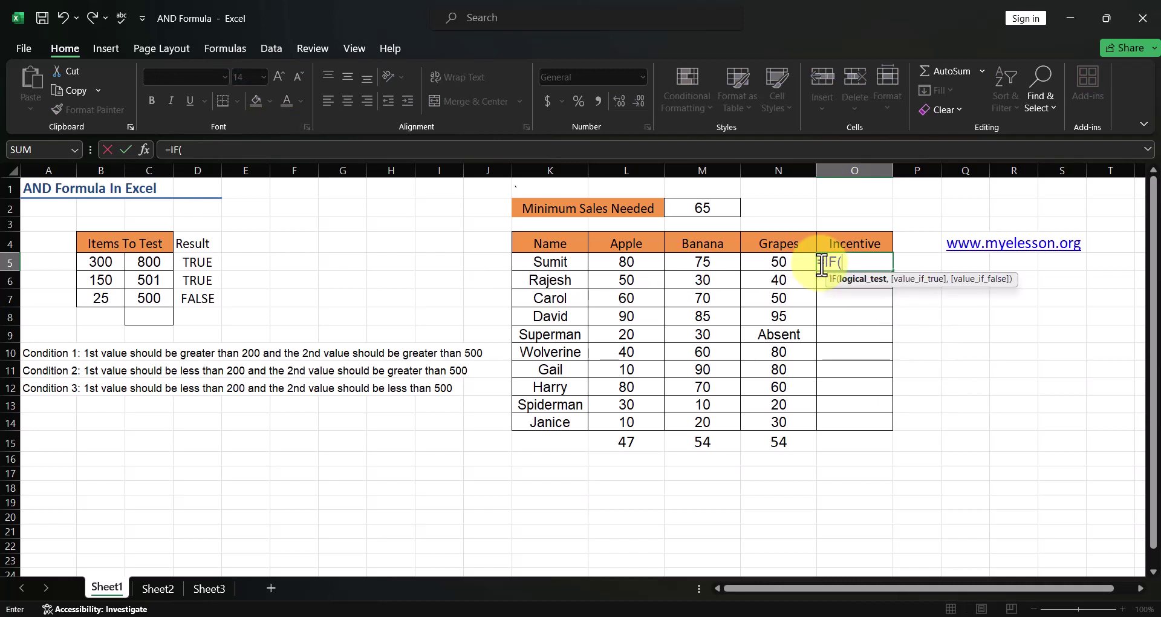
{"action": "type", "text": "and"}
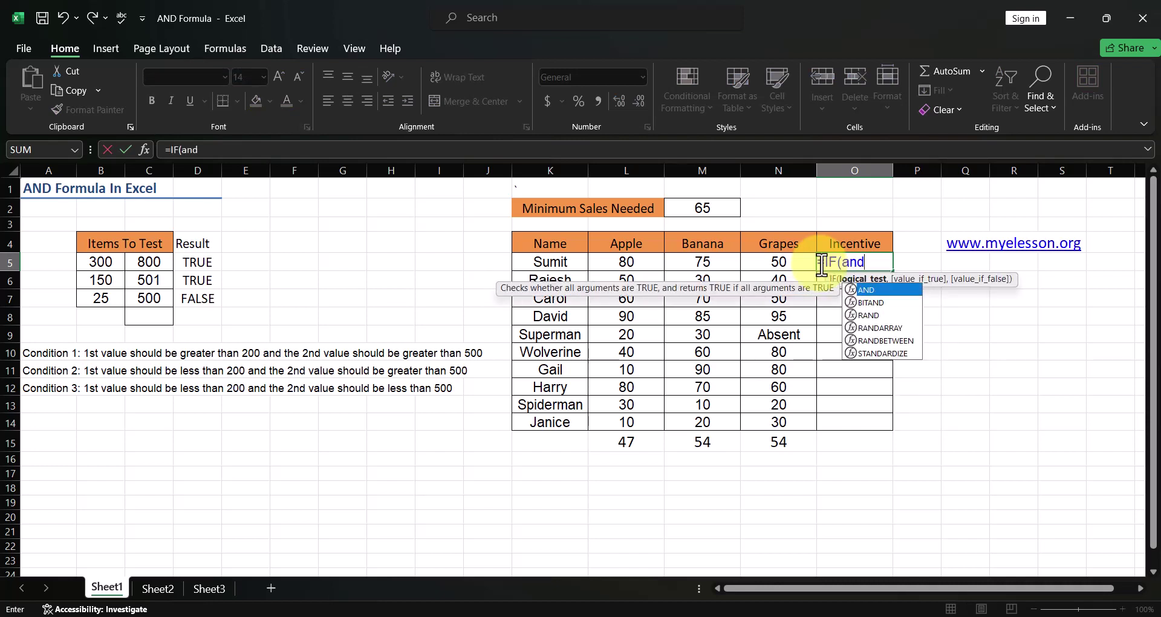
{"action": "key", "text": "Tab"}
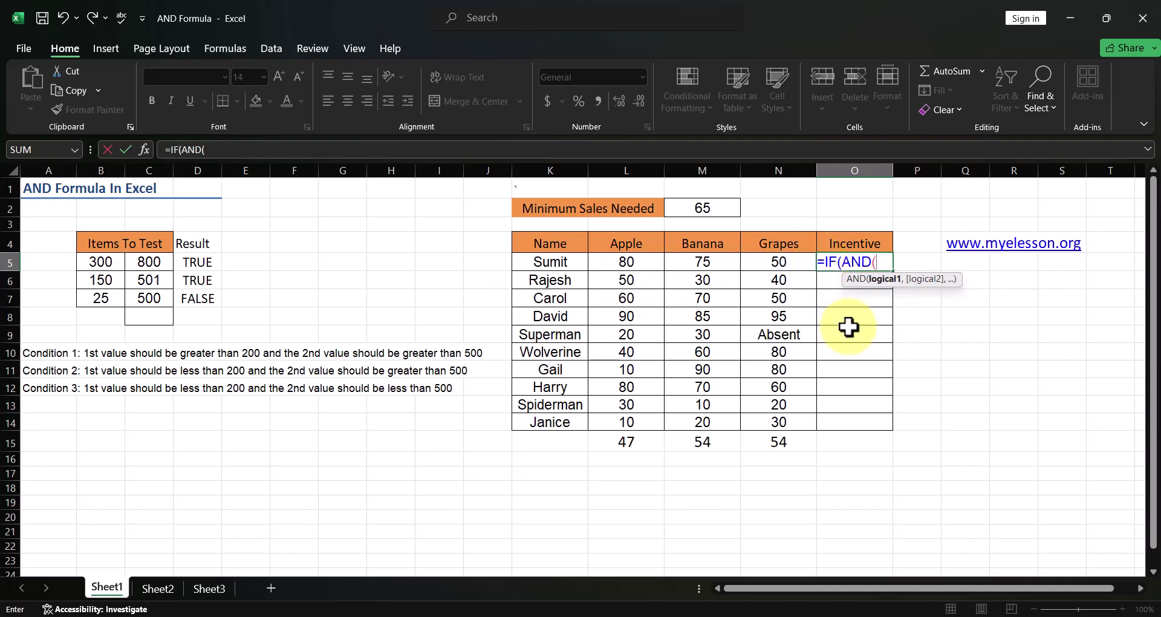
{"action": "left_click", "coordinate": [624, 262]}
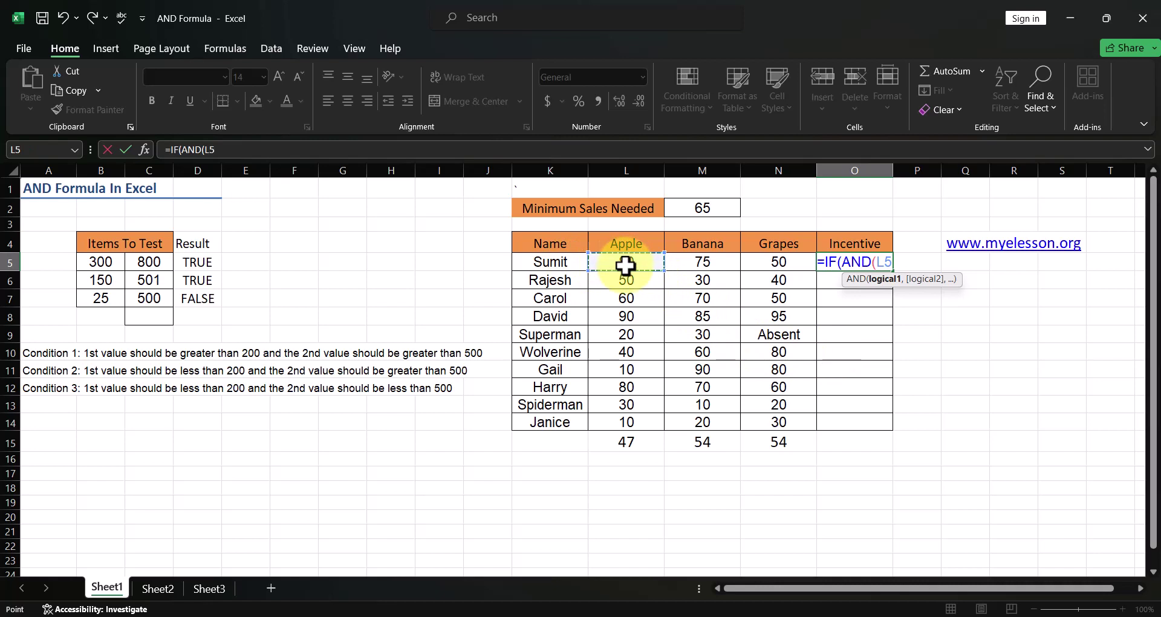
{"action": "type", "text": ">"}
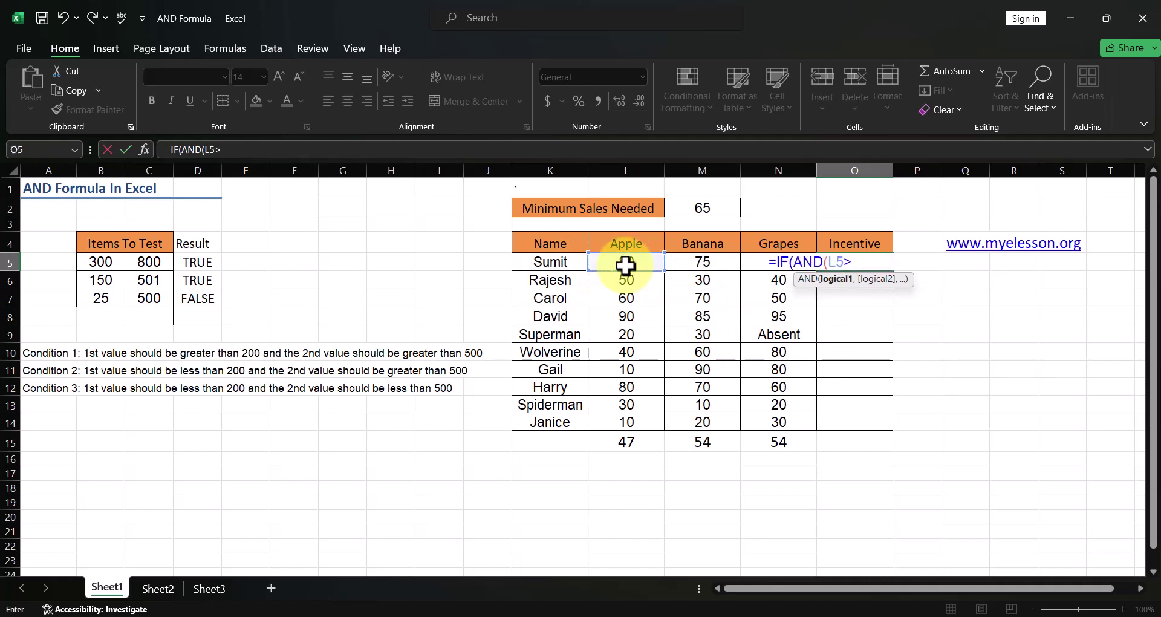
{"action": "left_click", "coordinate": [705, 208]}
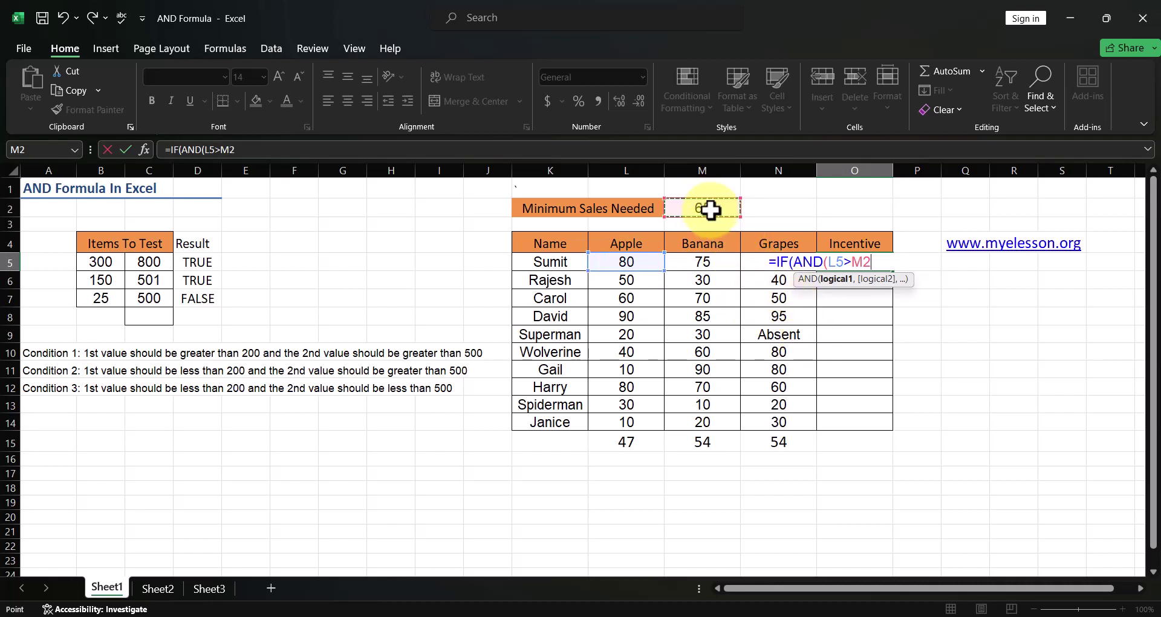
{"action": "type", "text": ","}
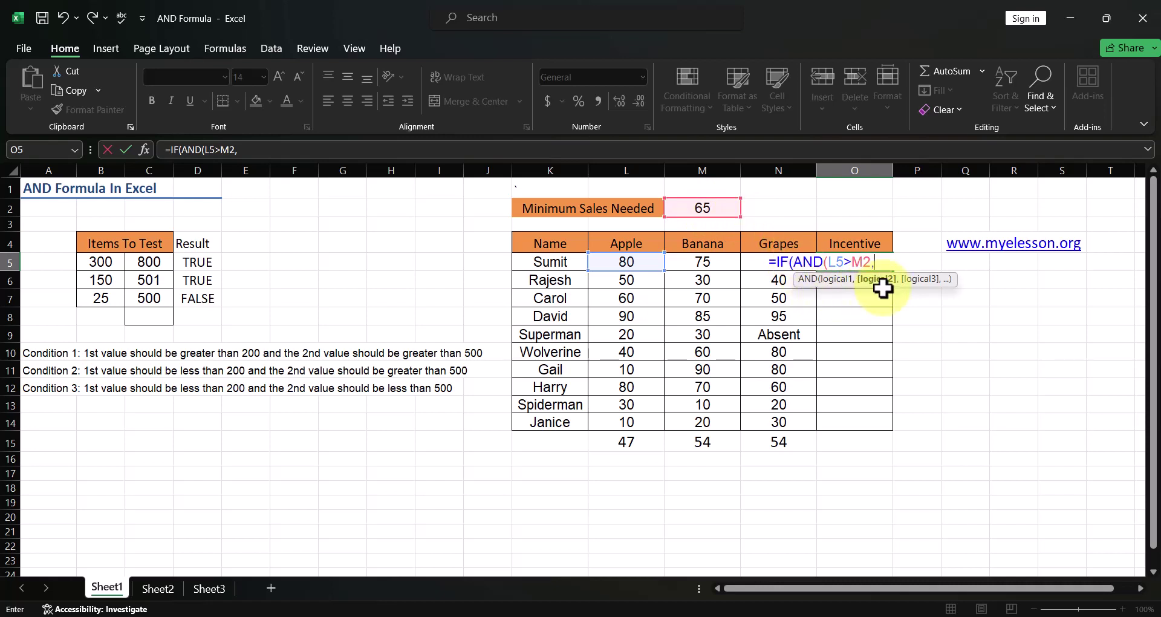
{"action": "left_click", "coordinate": [710, 266]}
{"action": "type", "text": ">"}
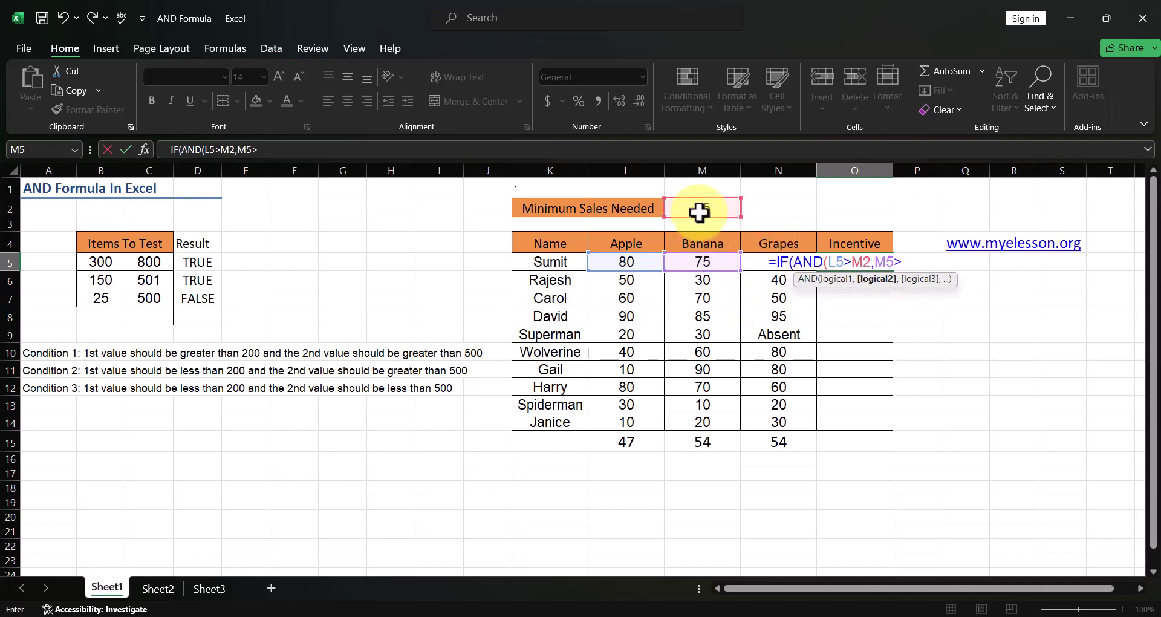
{"action": "type", "text": "6"}
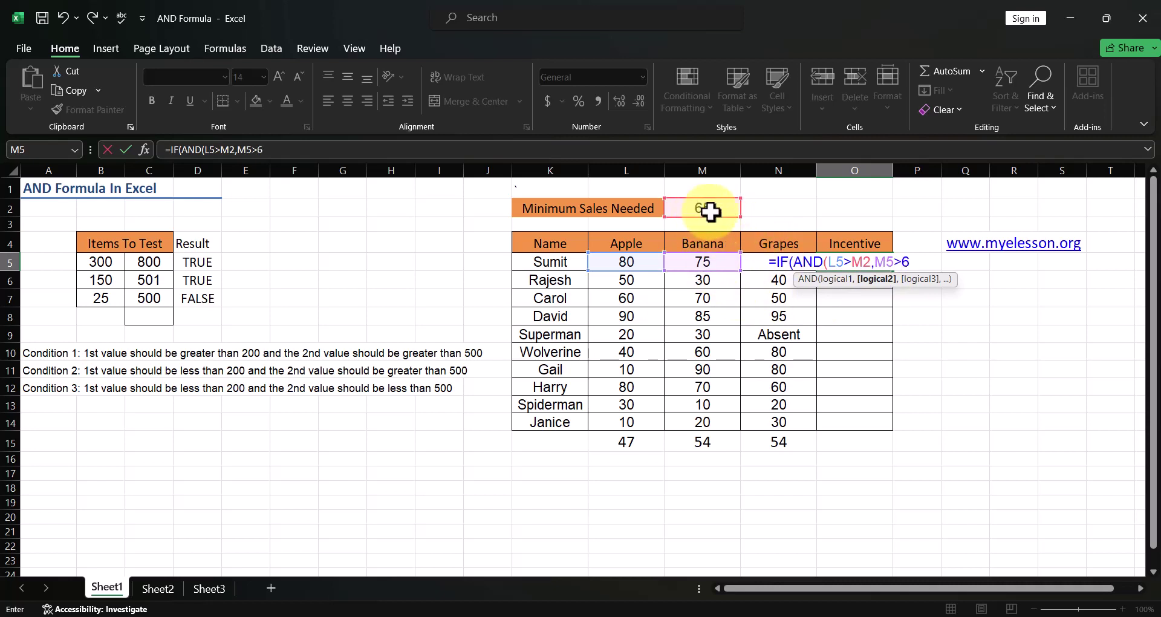
{"action": "type", "text": "5,"}
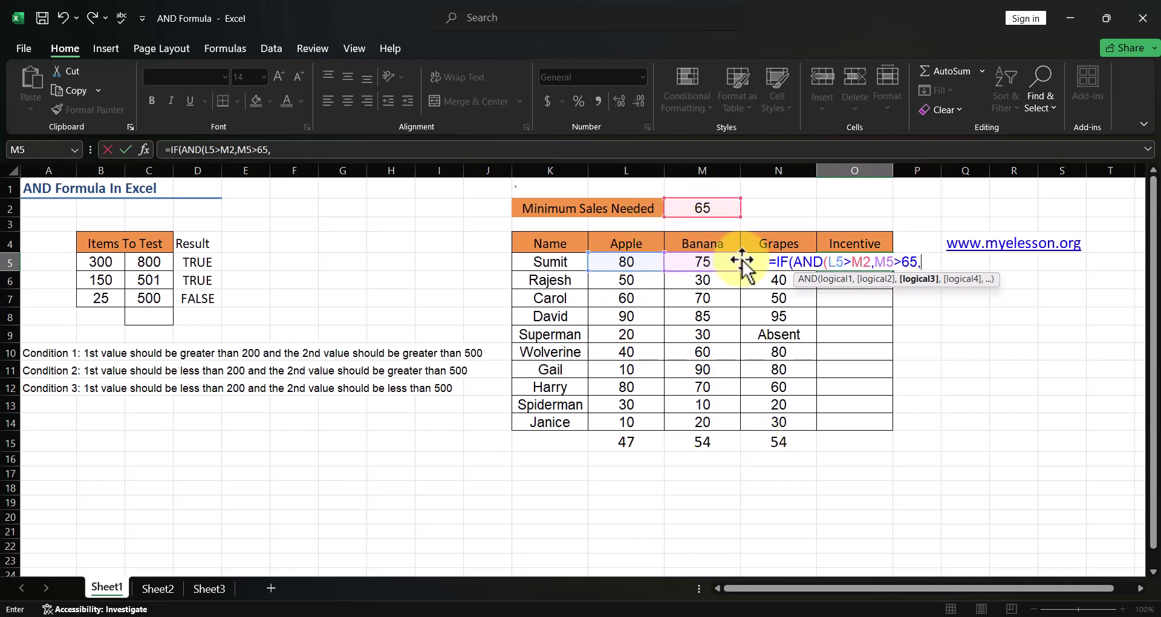
{"action": "key", "text": "BackSpace"}
{"action": "key", "text": "BackSpace"}
{"action": "key", "text": "BackSpace"}
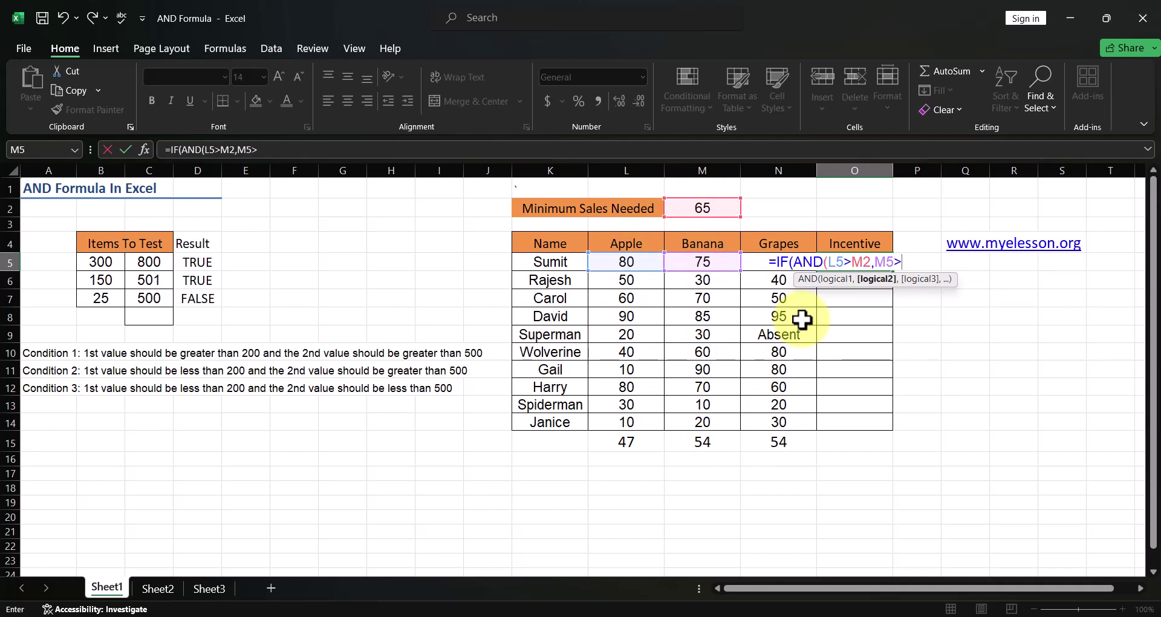
Complete the Banana condition against M2, add the Grapes condition N5>M2, and close the AND function in O5.
{"action": "left_click", "coordinate": [707, 210]}
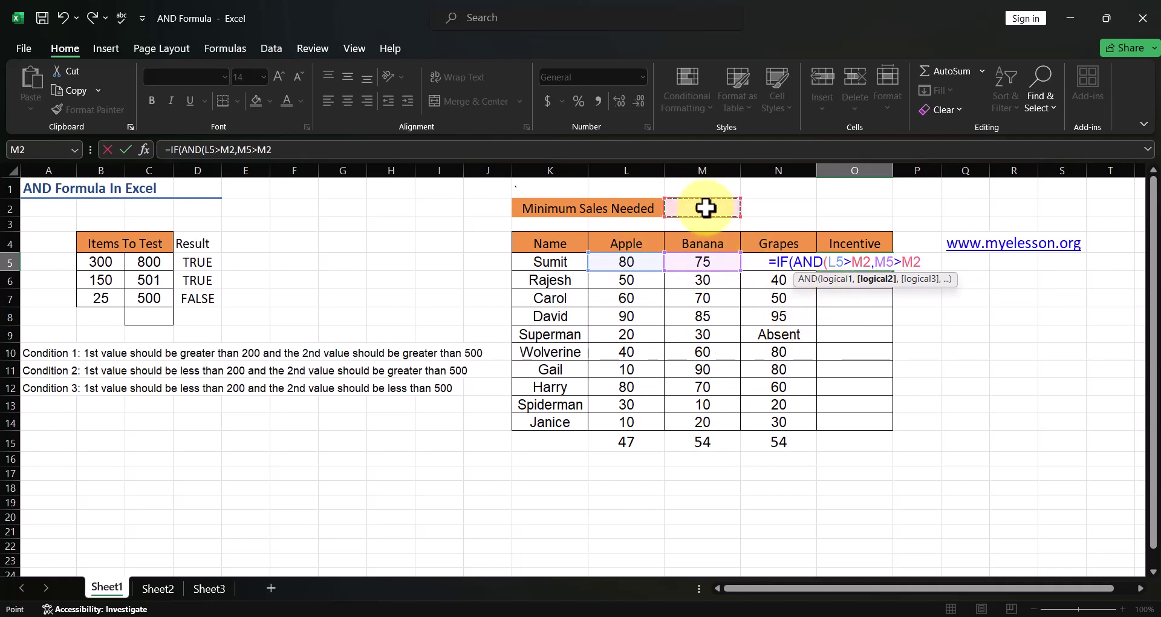
{"action": "type", "text": ","}
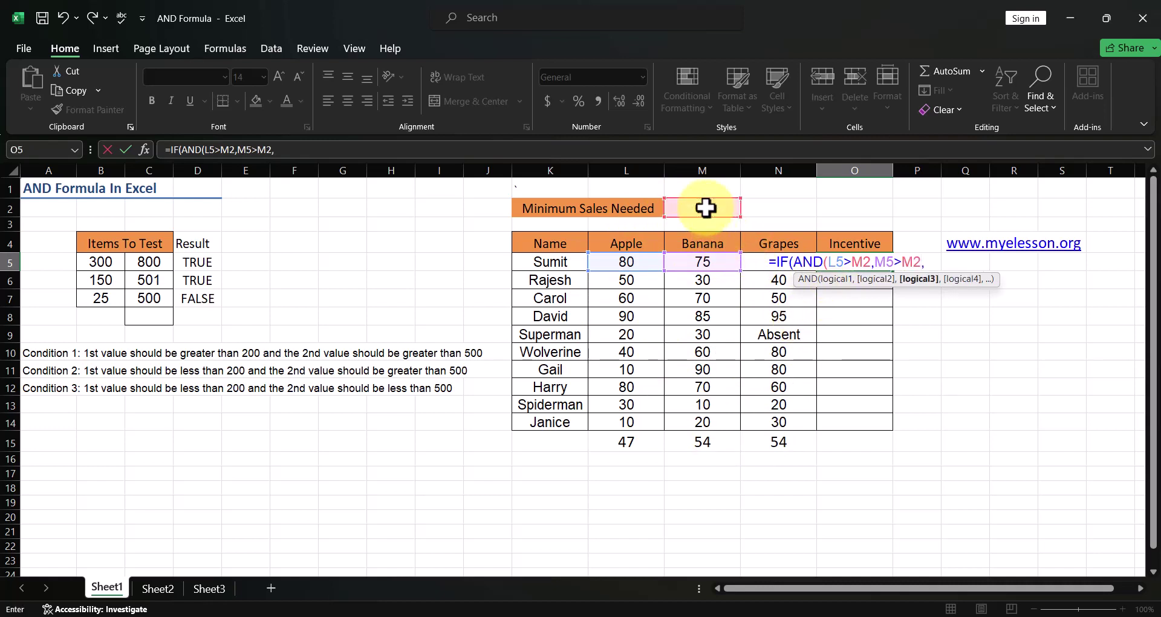
{"action": "left_click", "coordinate": [770, 283]}
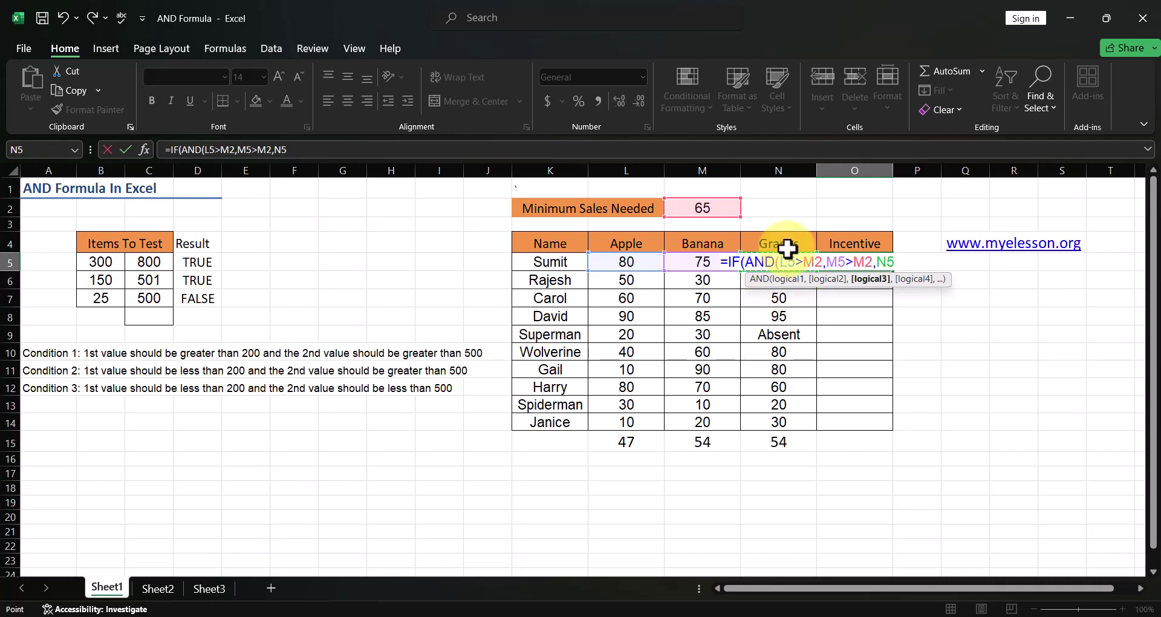
{"action": "left_click", "coordinate": [774, 261]}
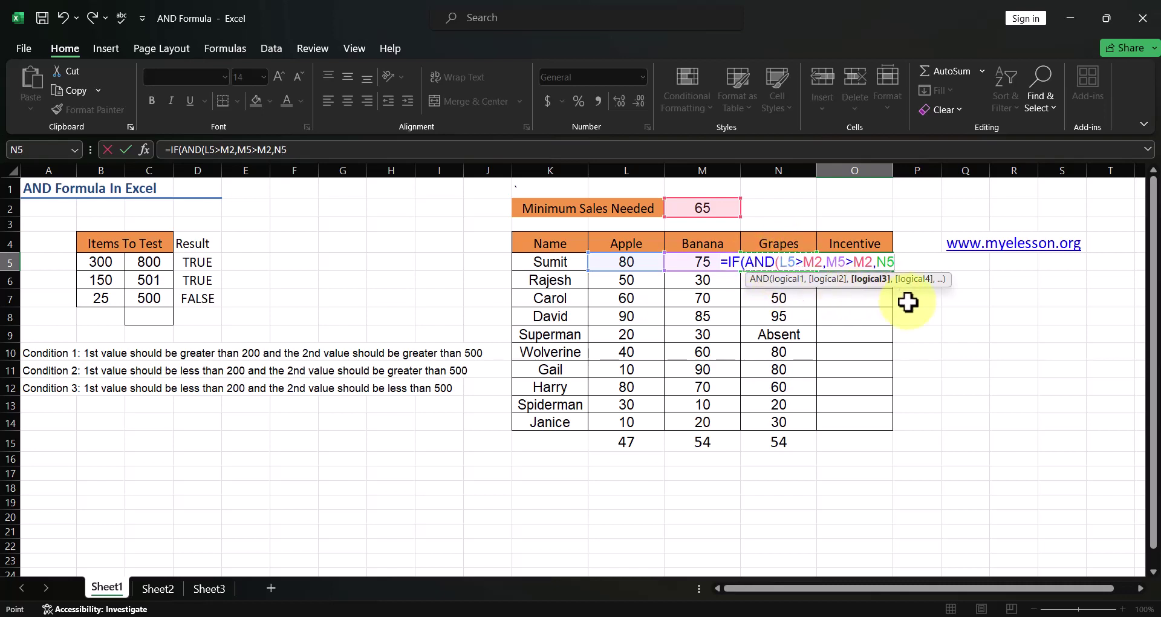
{"action": "type", "text": ">"}
{"action": "left_click", "coordinate": [705, 207]}
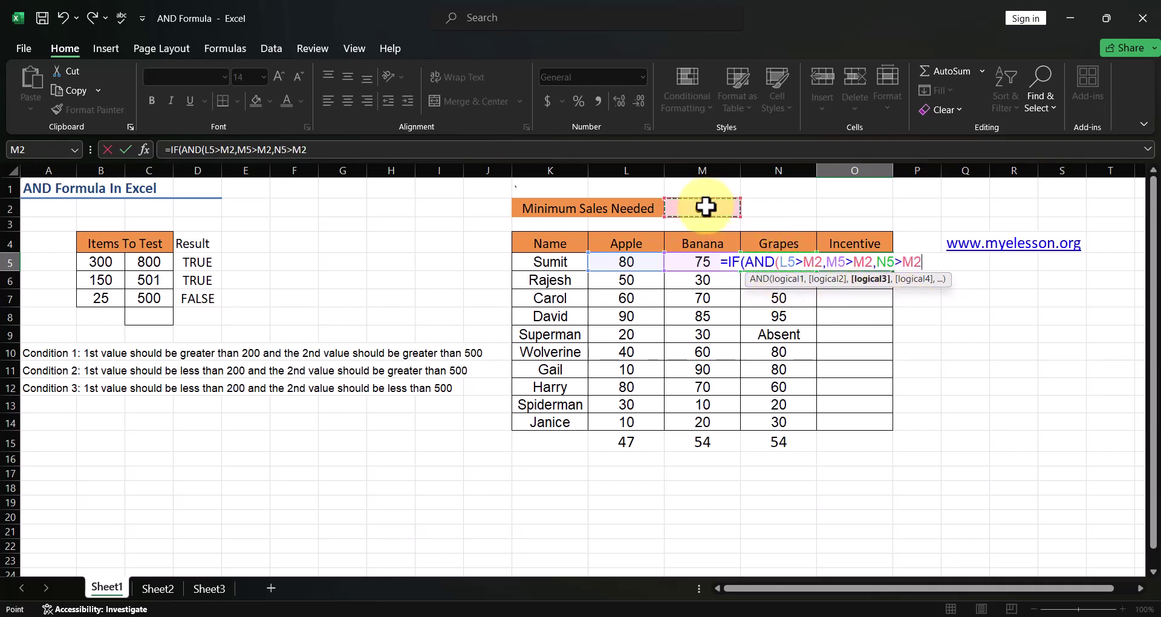
{"action": "type", "text": ")"}
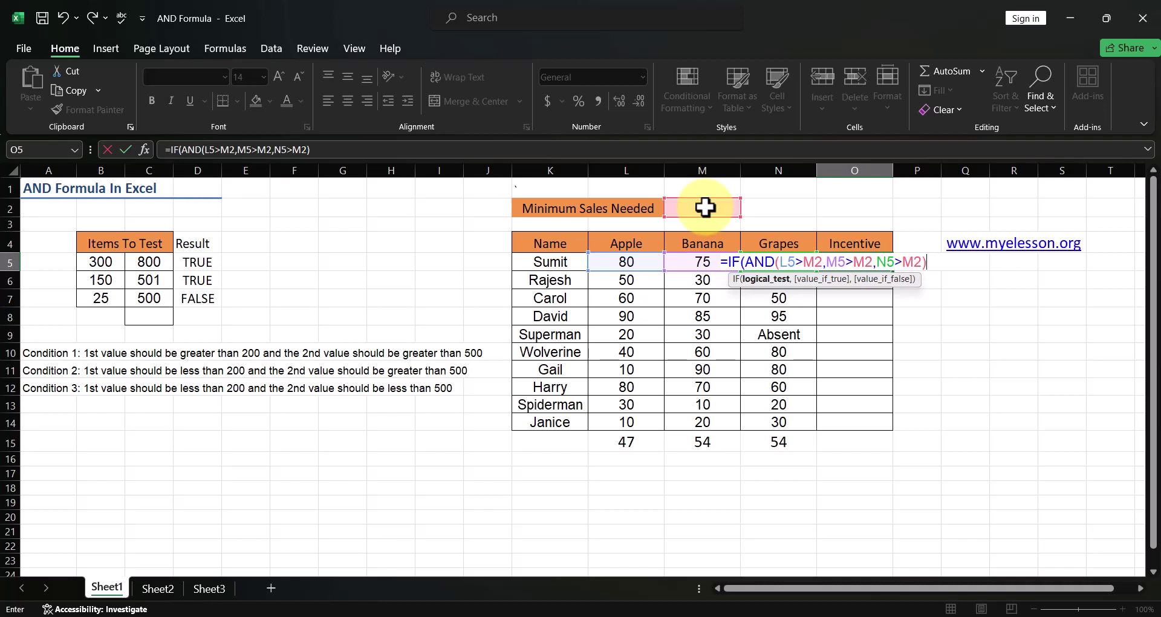
Finish the IF formula in O5 with " Eligible" as the true result and "Not Eligible" as the false result.
{"action": "type", "text": ","}
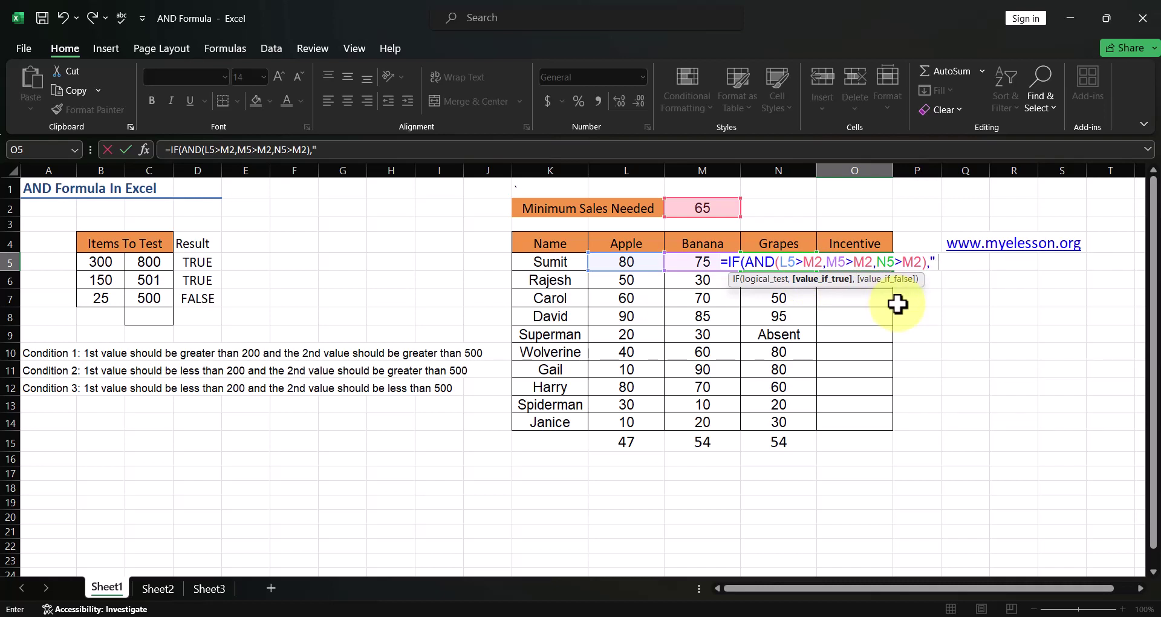
{"action": "type", "text": "ble\","}
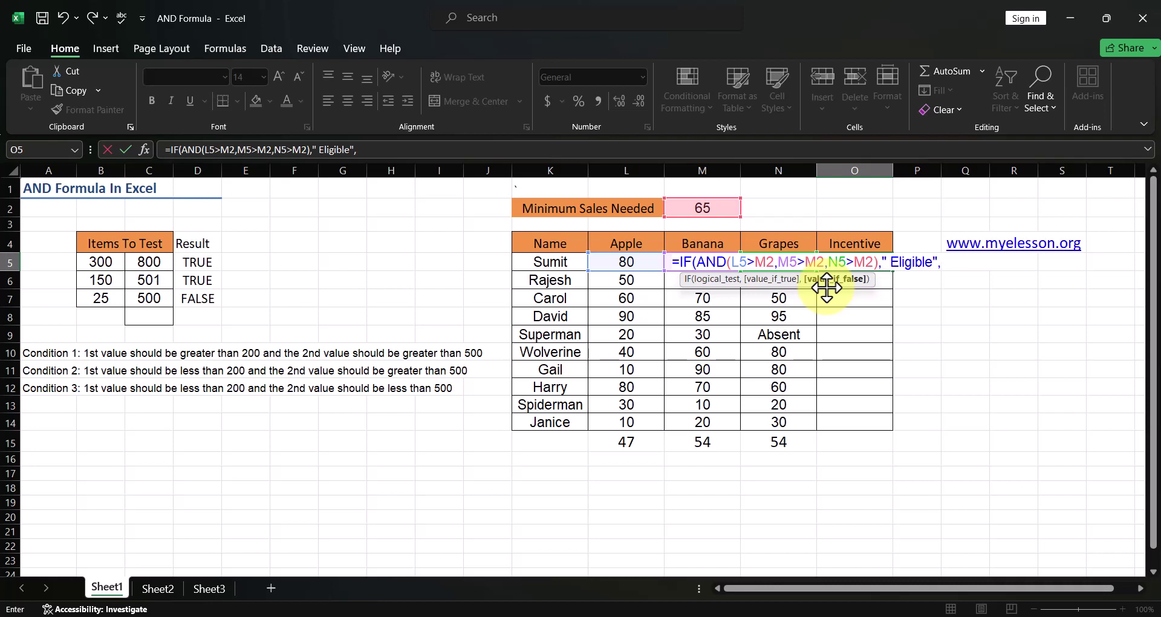
{"action": "type", "text": "Not Eligible\")"}
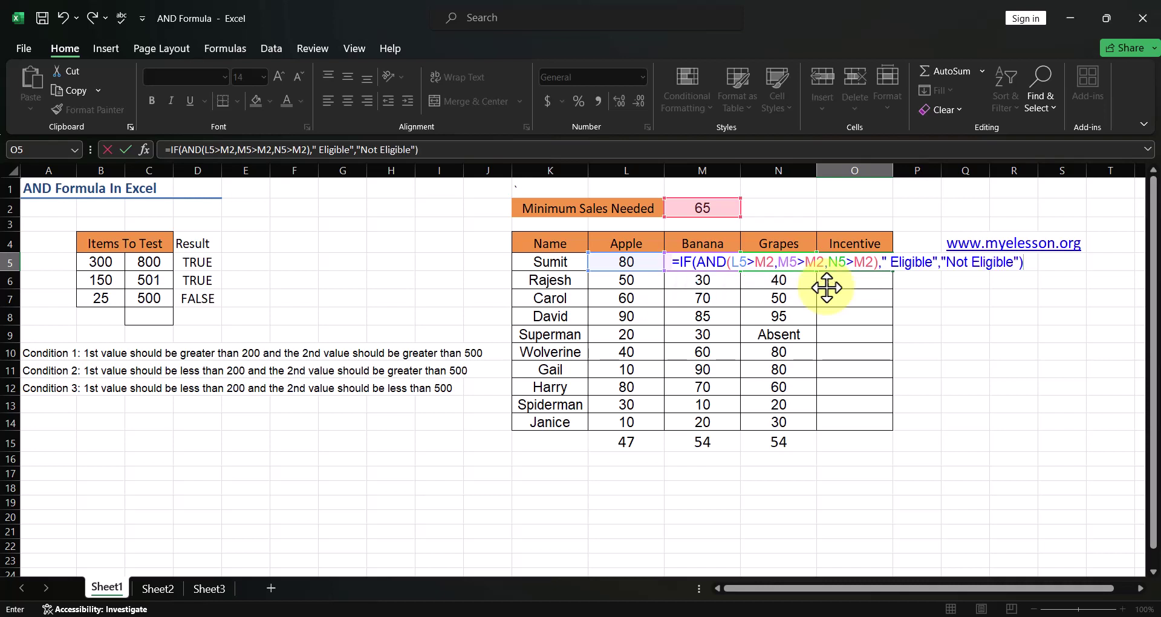
{"action": "key", "text": "ctrl+Return"}
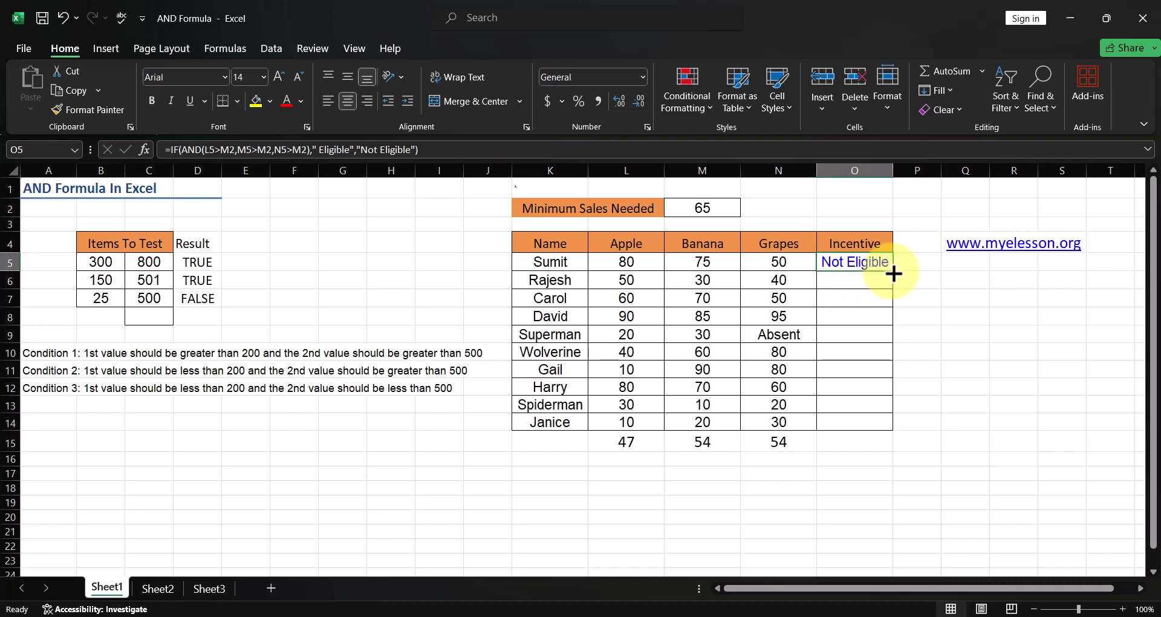
Try filling the Incentive formula from O5 down to O14, and clear the copied results from O6 to O14.
{"action": "left_click_drag", "start_coordinate": [893, 274], "coordinate": [892, 430]}
{"action": "left_click", "coordinate": [631, 279]}
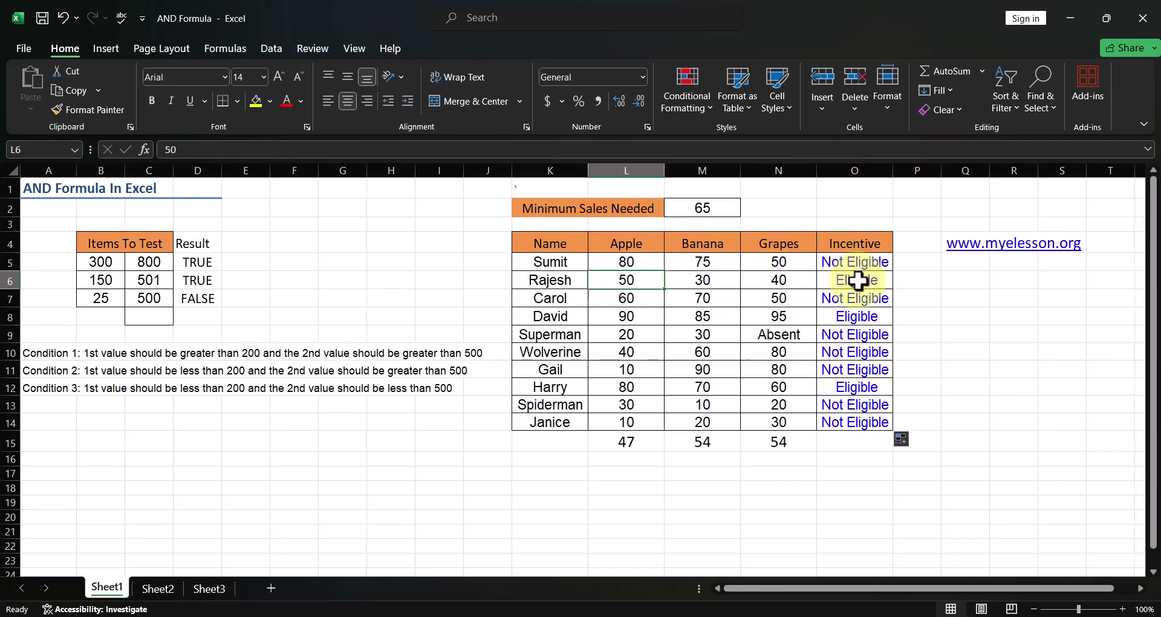
{"action": "left_click_drag", "start_coordinate": [857, 281], "coordinate": [861, 414]}
{"action": "key", "text": "Delete"}
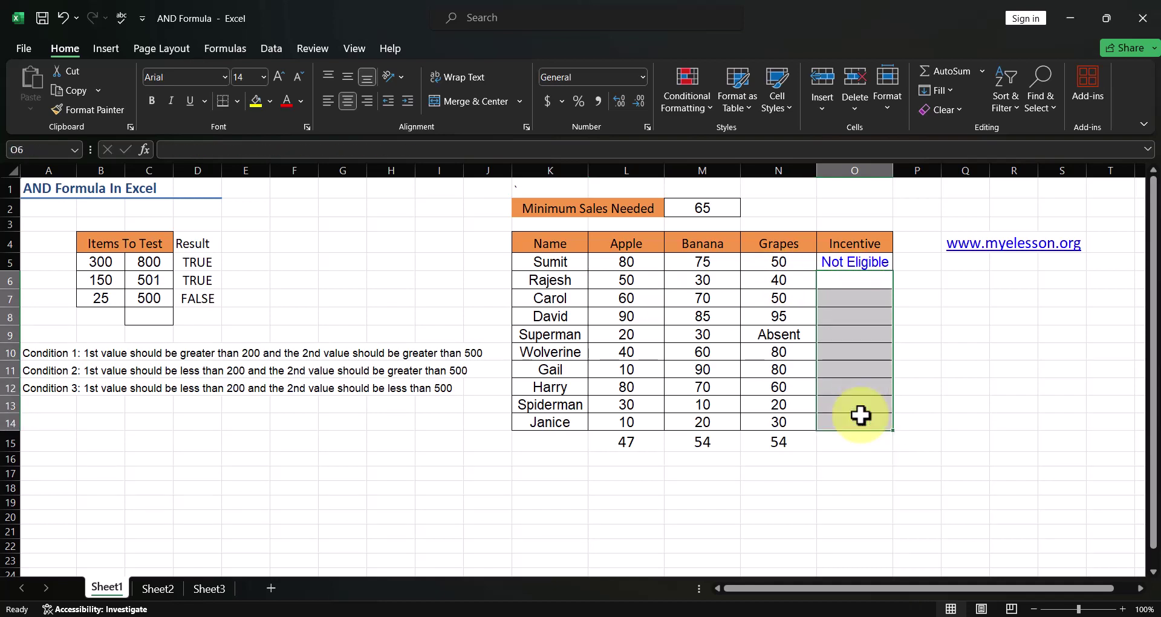
Review the Incentive formula in O5 and copy it down one row to O6.
{"action": "left_click", "coordinate": [862, 264]}
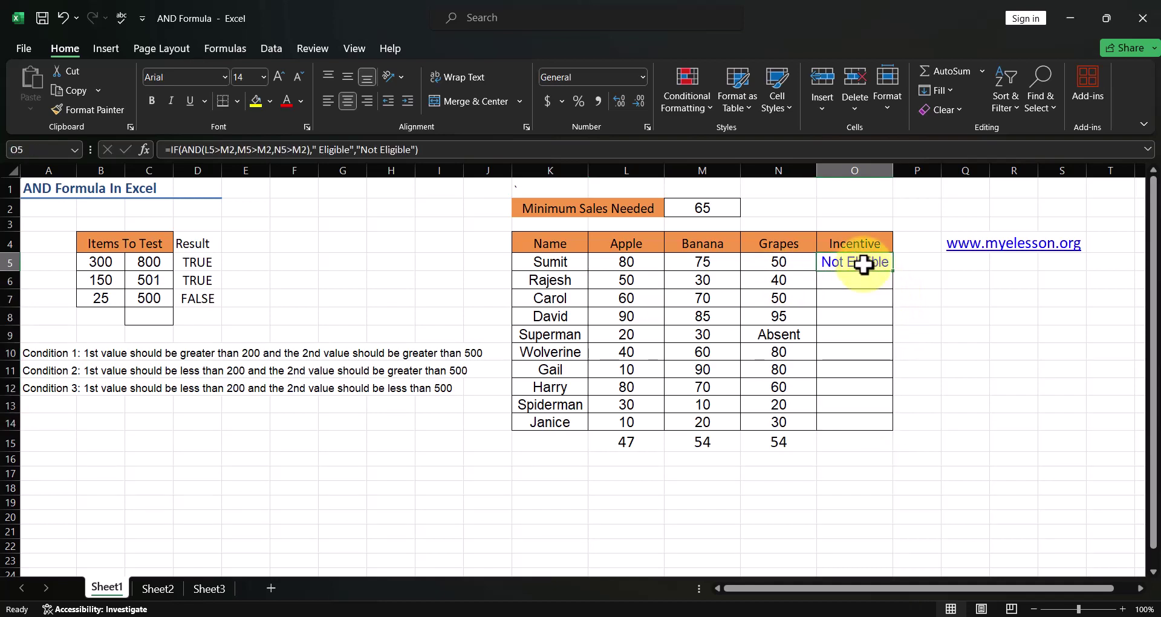
{"action": "double_click", "coordinate": [862, 263]}
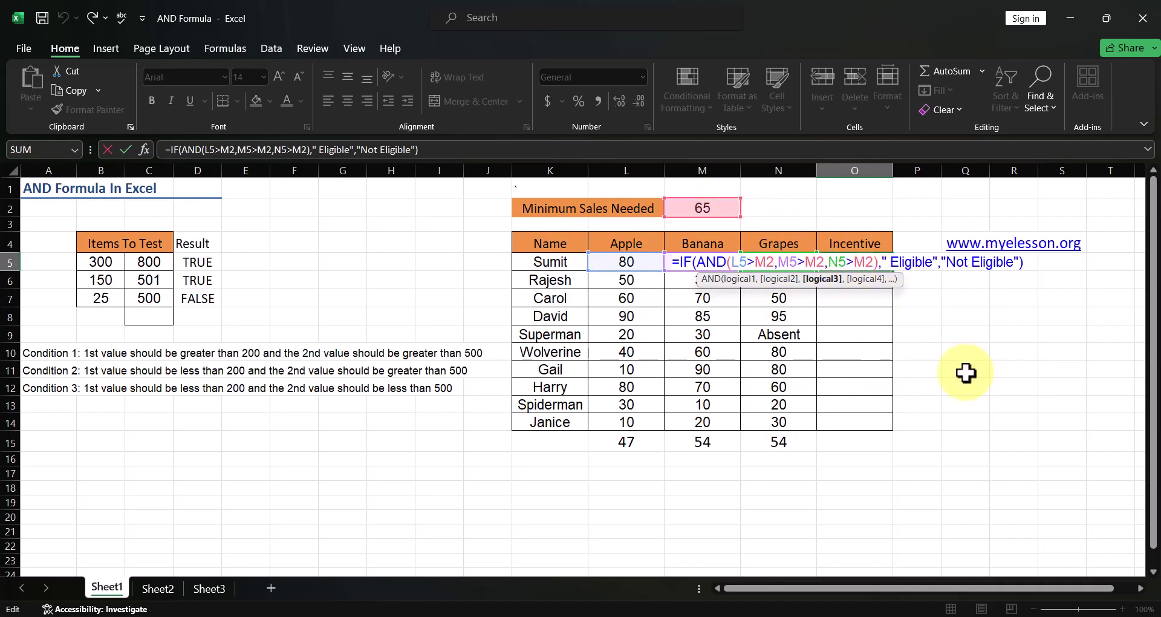
{"action": "key", "text": "ctrl+Return"}
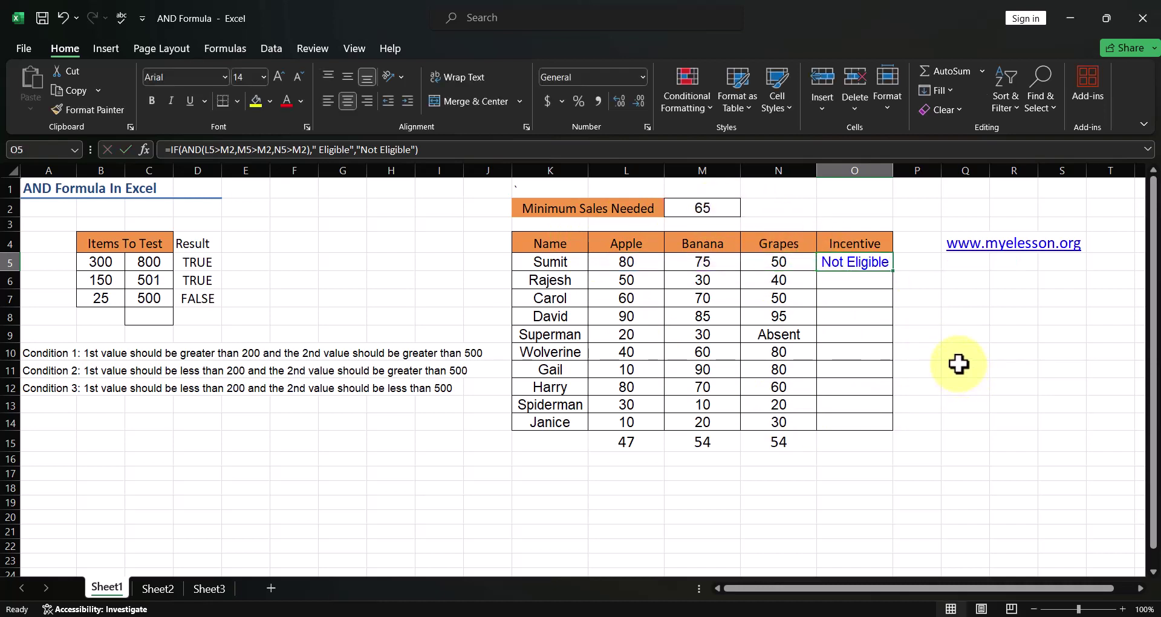
{"action": "key", "text": "ctrl+c"}
{"action": "key", "text": "Down"}
{"action": "key", "text": "ctrl+v"}
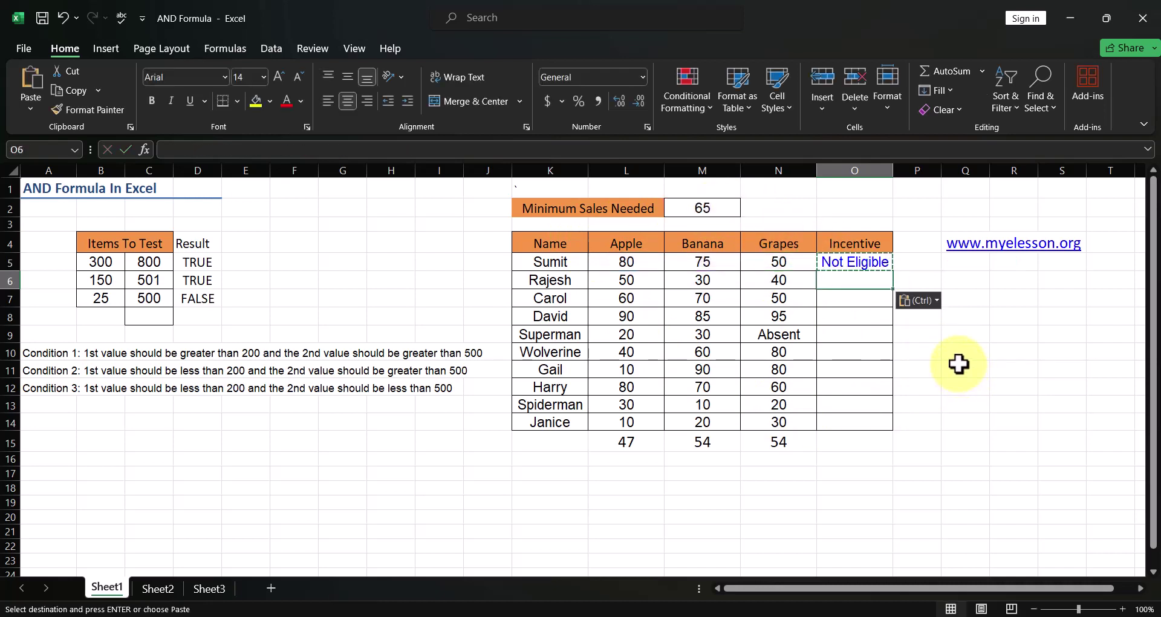
Compare the minimum-sales references in the O5 and O6 formulas, and leave O5 without changing its formula.
{"action": "double_click", "coordinate": [869, 263]}
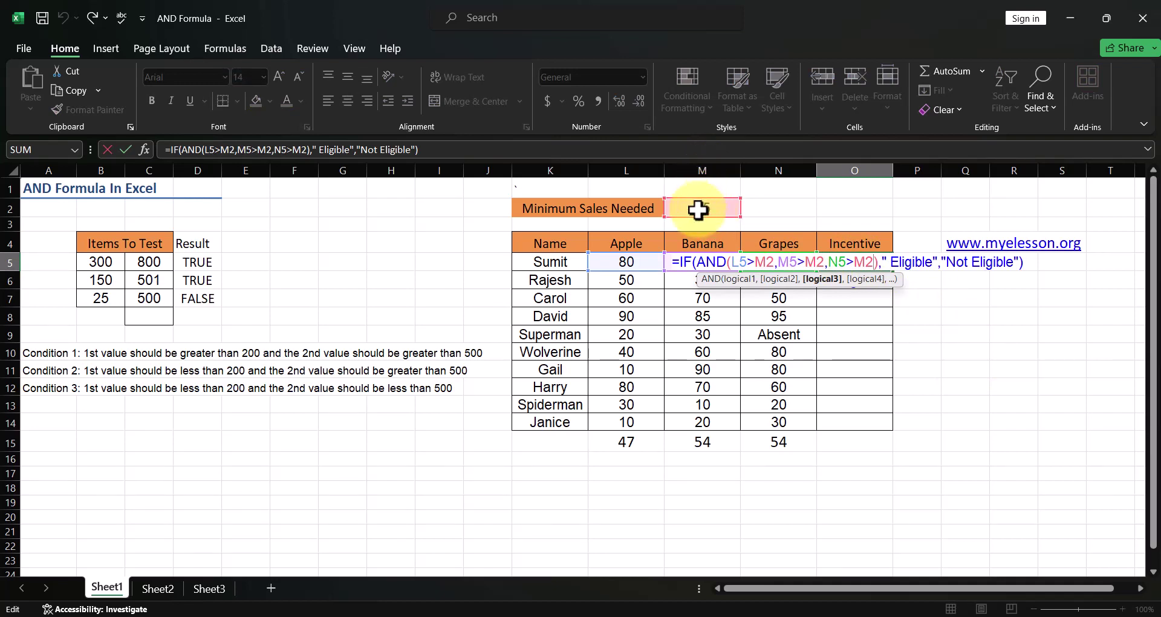
{"action": "left_click", "coordinate": [989, 347]}
{"action": "left_click", "coordinate": [846, 283]}
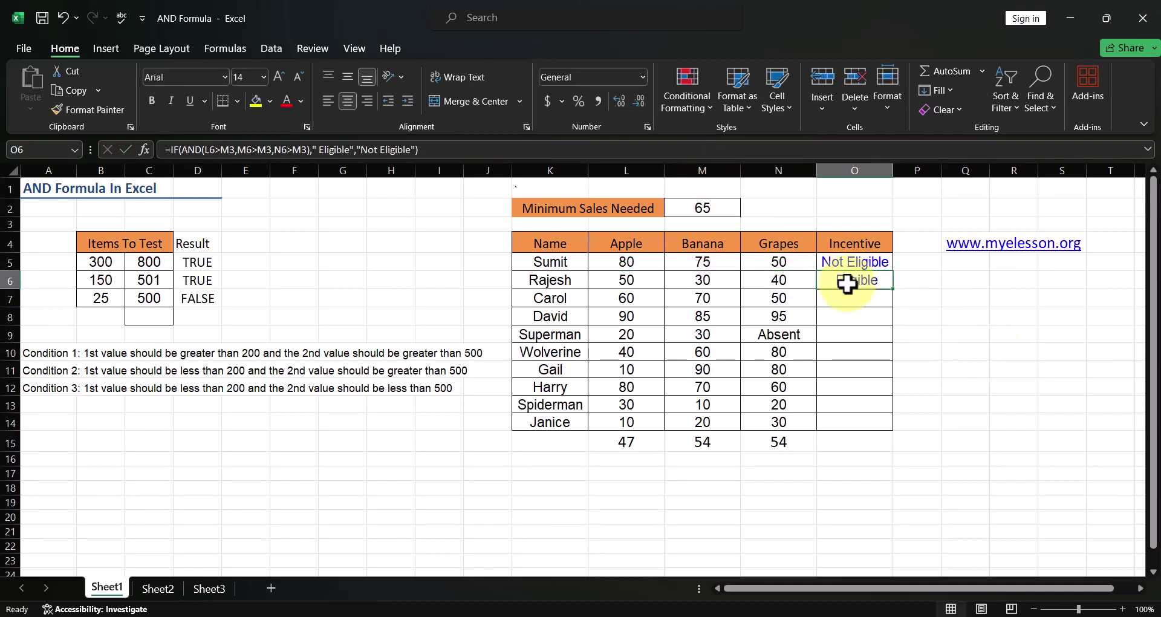
{"action": "double_click", "coordinate": [846, 283]}
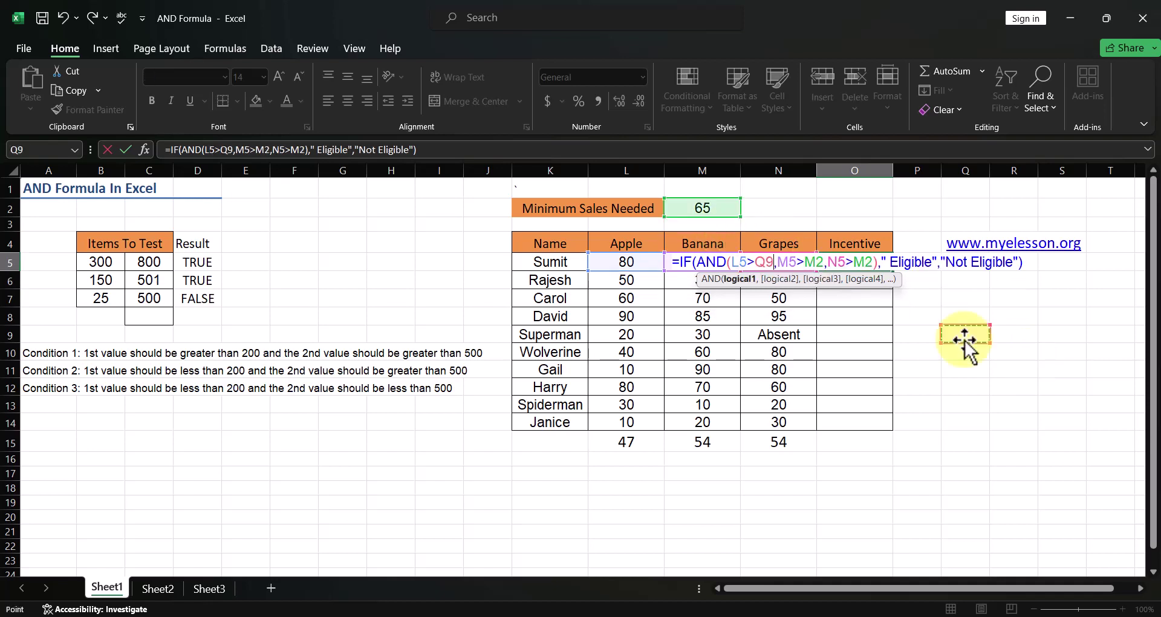
{"action": "key", "text": "Escape"}
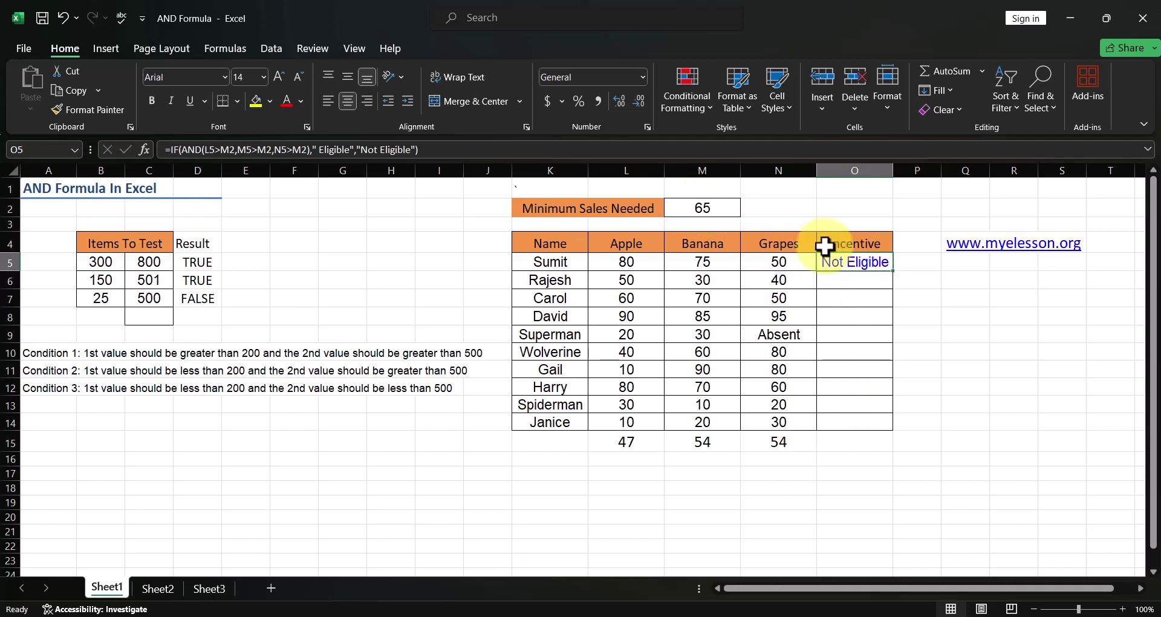
Make all three M2 references in the O5 formula absolute as $M$2.
{"action": "double_click", "coordinate": [879, 263]}
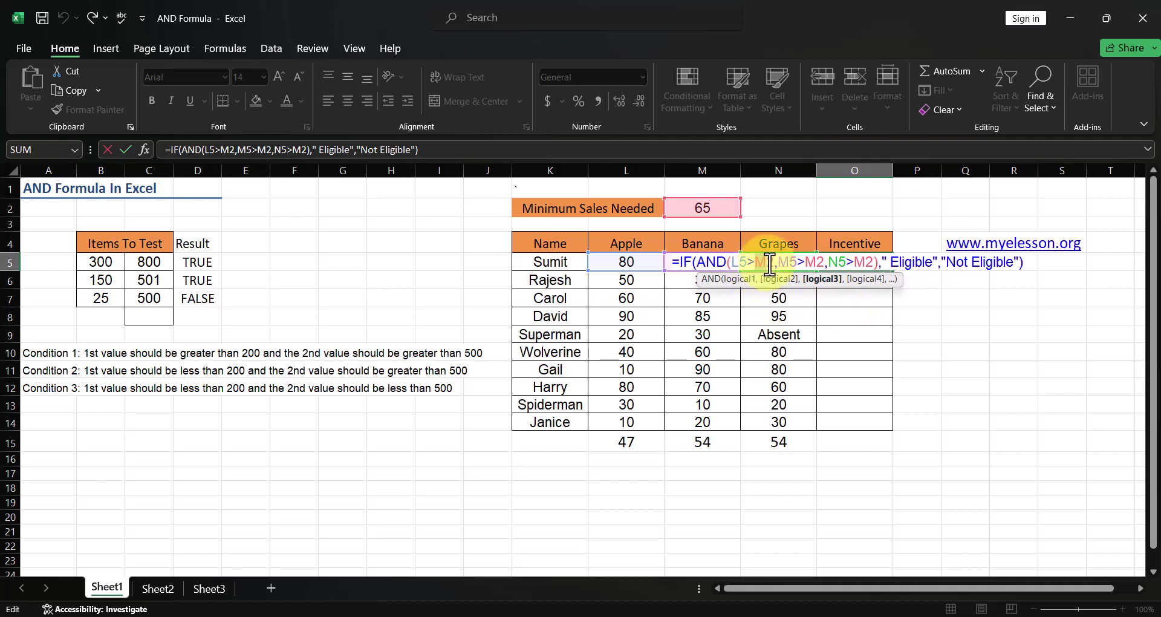
{"action": "double_click", "coordinate": [755, 262]}
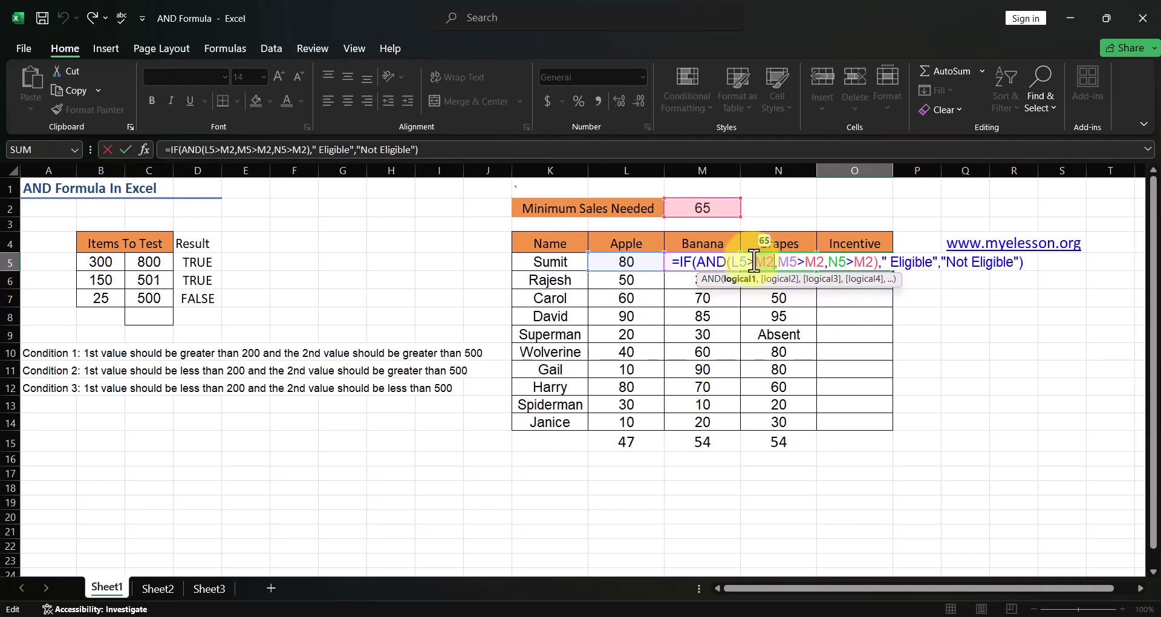
{"action": "left_click", "coordinate": [854, 262]}
{"action": "left_click_drag", "start_coordinate": [754, 262], "coordinate": [777, 264]}
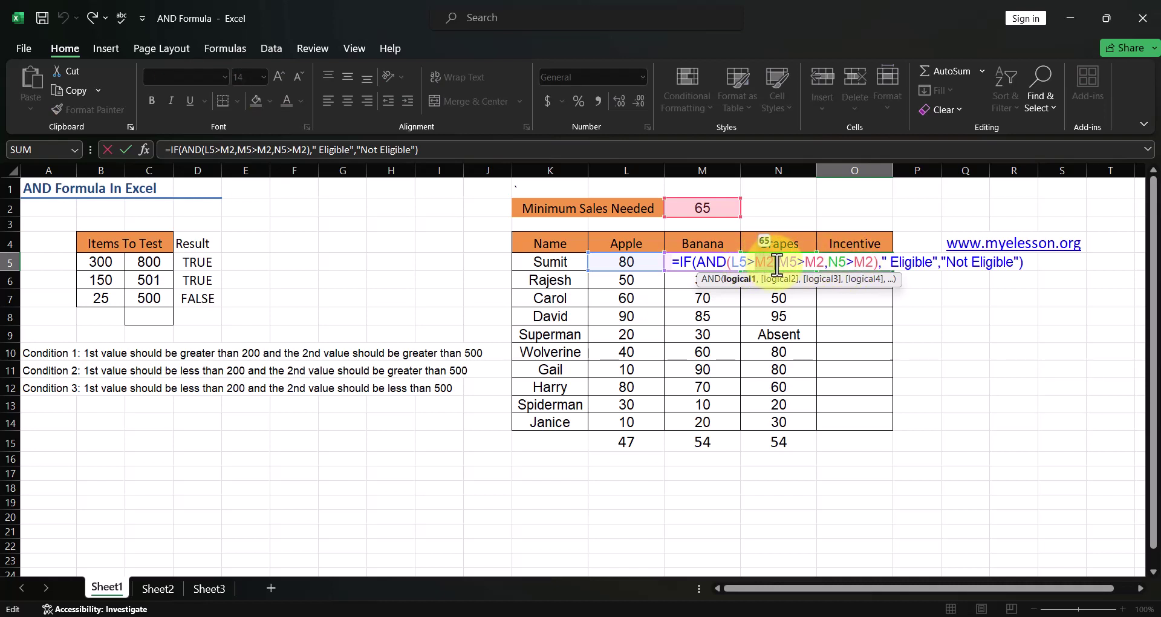
{"action": "key", "text": "F4"}
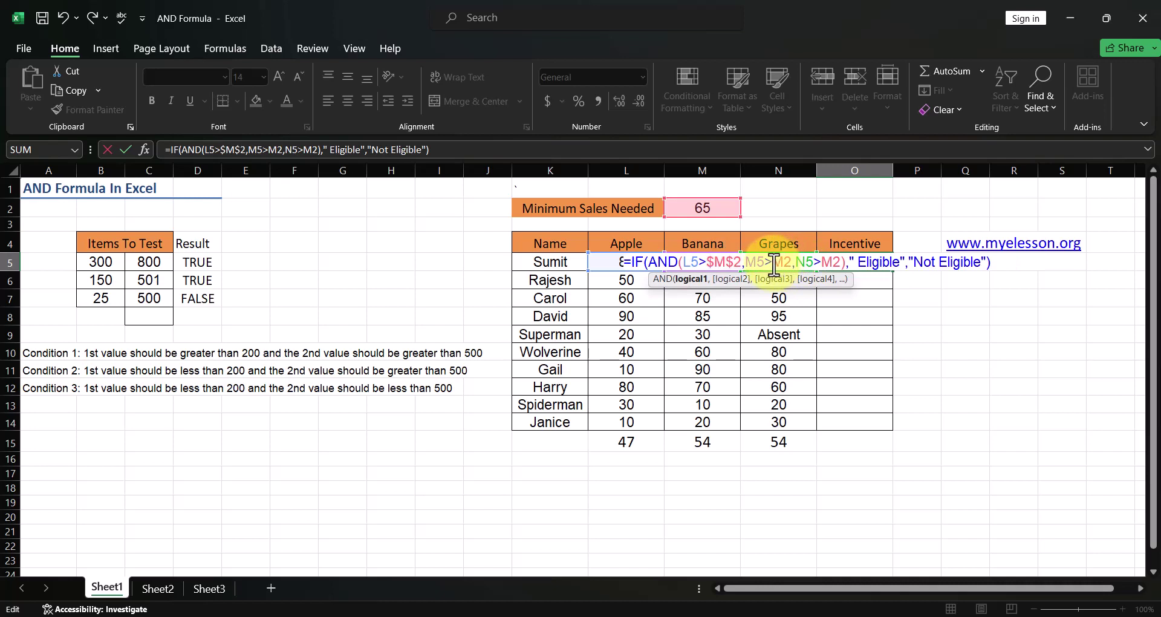
{"action": "left_click_drag", "start_coordinate": [774, 264], "coordinate": [791, 262]}
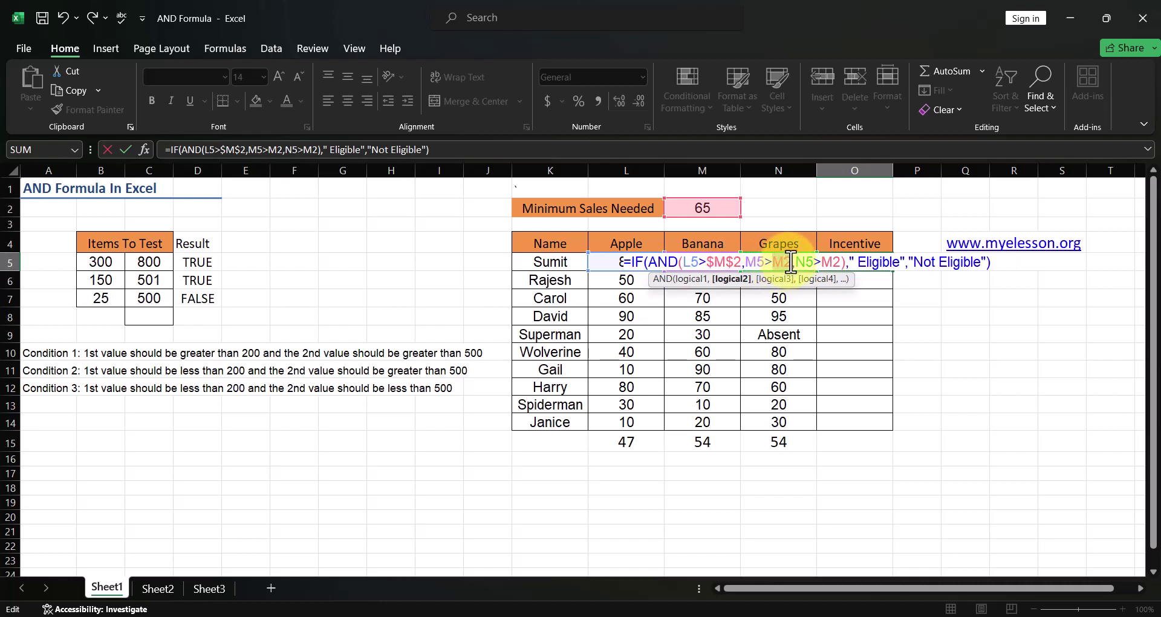
{"action": "key", "text": "F4"}
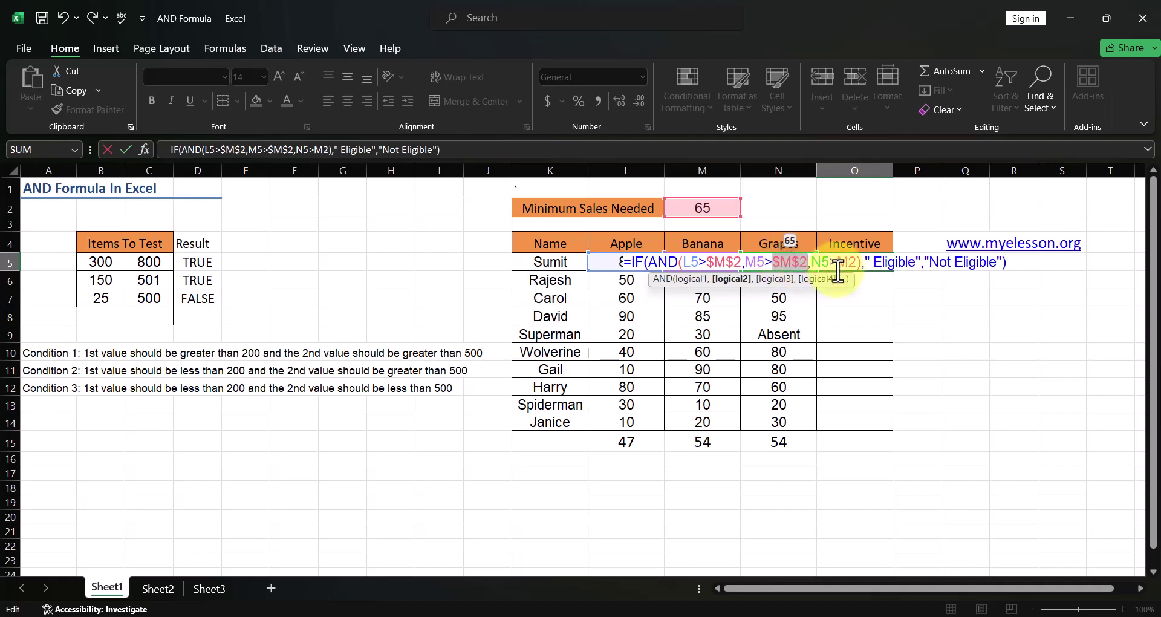
{"action": "left_click_drag", "start_coordinate": [837, 261], "coordinate": [859, 258]}
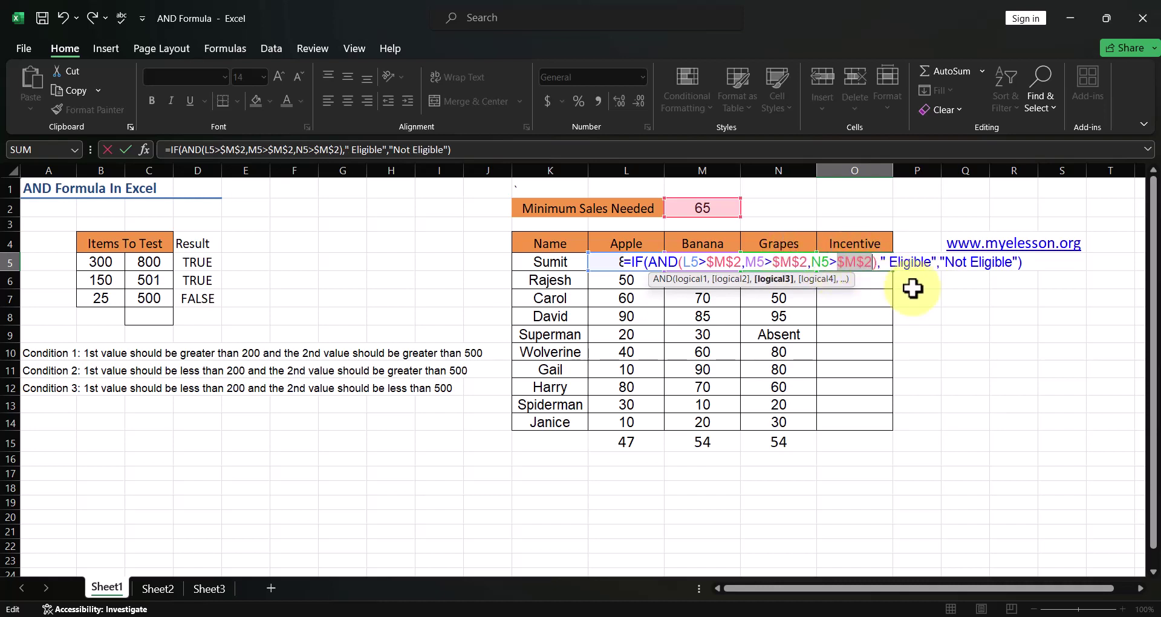
{"action": "key", "text": "Return"}
{"action": "key", "text": "Up"}
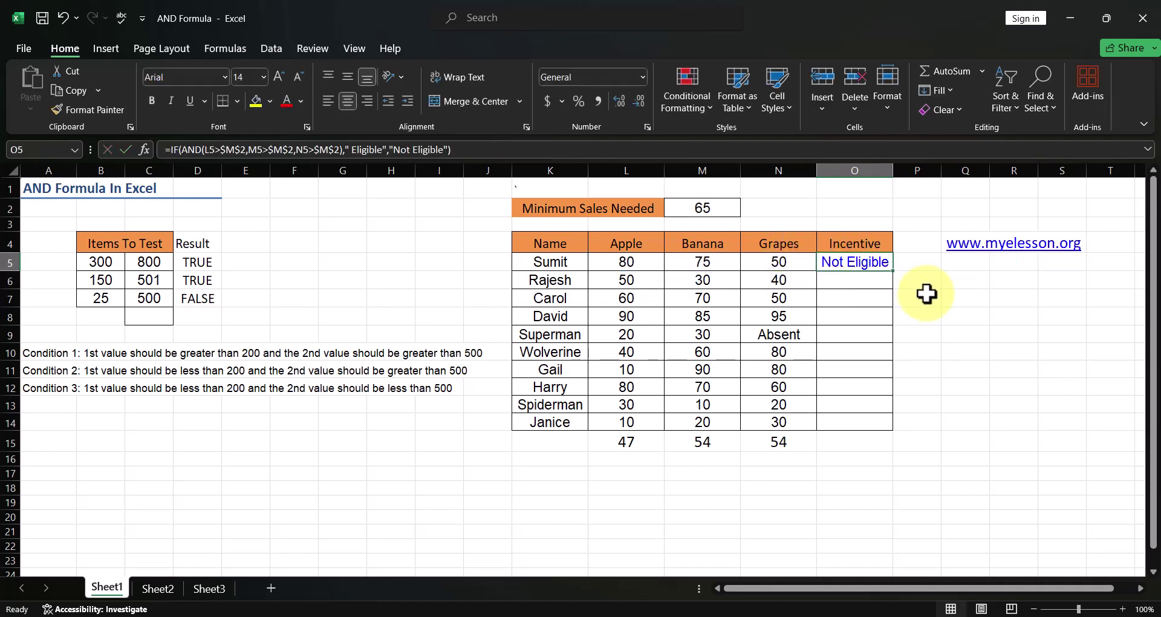
Copy the Incentive formula from O5 into the range O5 to O14.
{"action": "key", "text": "ctrl+c"}
{"action": "key", "text": "shift+Down"}
{"action": "key", "text": "shift+Down"}
{"action": "key", "text": "shift+Down"}
{"action": "key", "text": "shift+Down"}
{"action": "key", "text": "shift+Down"}
{"action": "key", "text": "shift+Down"}
{"action": "key", "text": "shift+Down"}
{"action": "key", "text": "shift+Down"}
{"action": "key", "text": "shift+Down"}
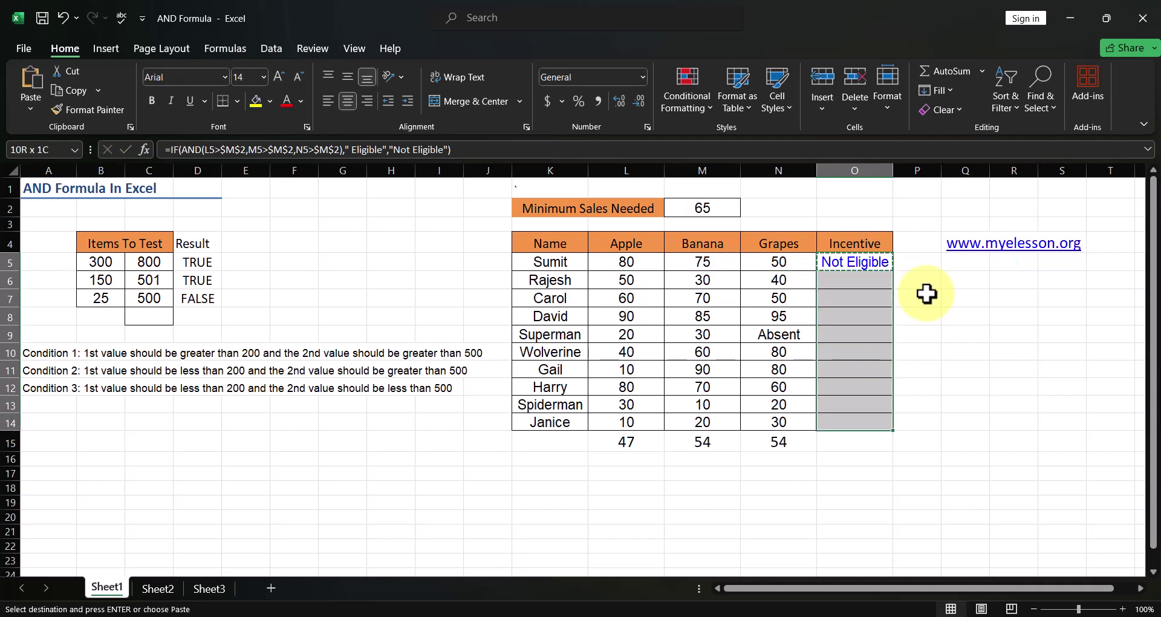
{"action": "key", "text": "ctrl+v"}
{"action": "key", "text": "Escape"}
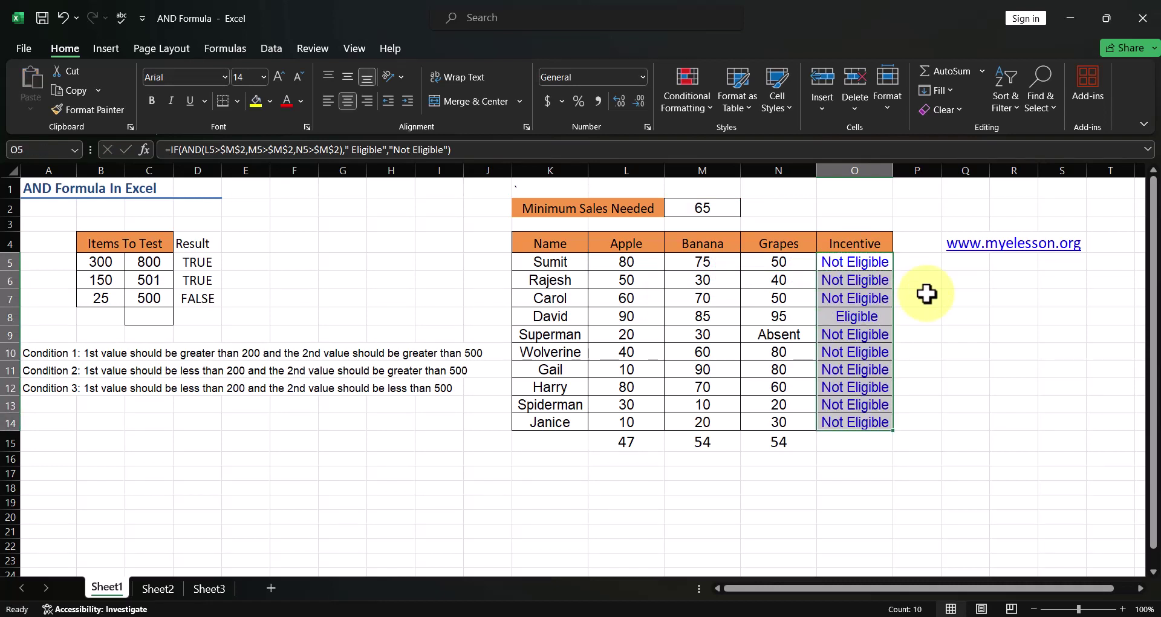
Examine the Apple, Banana and Grapes sales in row 6 against the eligibility result.
{"action": "key", "text": "Down"}
{"action": "key", "text": "Left"}
{"action": "key", "text": "Left"}
{"action": "key", "text": "Left"}
{"action": "key", "text": "Right"}
{"action": "key", "text": "Right"}
{"action": "key", "text": "Left"}
{"action": "key", "text": "Left"}
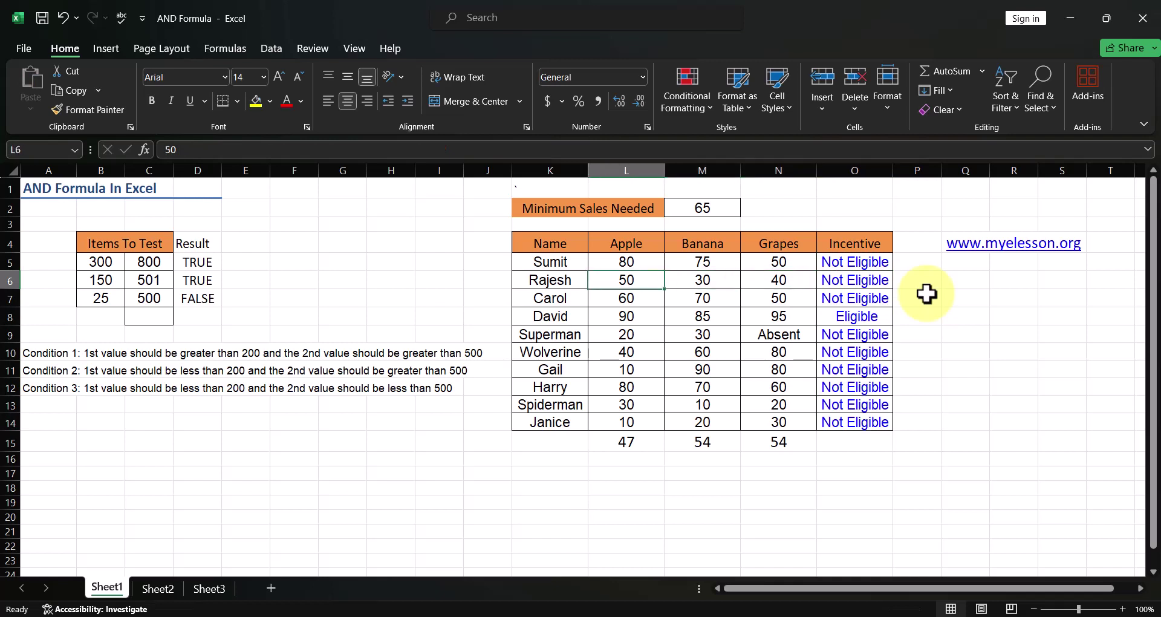
{"action": "key", "text": "Right"}
{"action": "key", "text": "Right"}
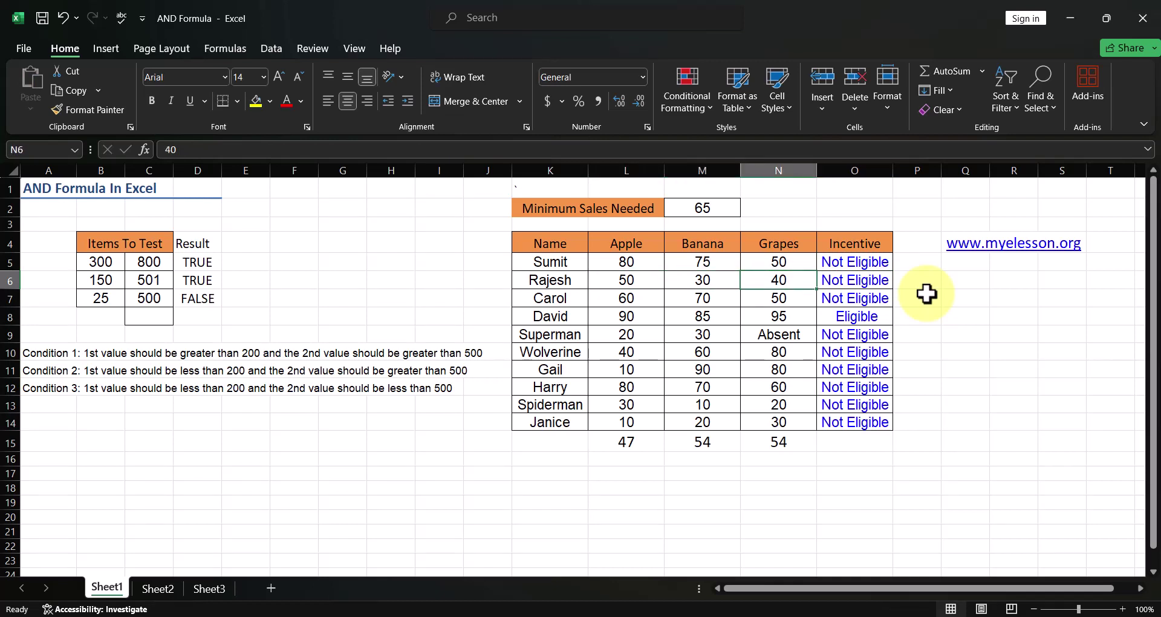
Set the row 6 sales to 70 for Apple, 80 for Banana and 90 for Grapes.
{"action": "key", "text": "Left"}
{"action": "key", "text": "Left"}
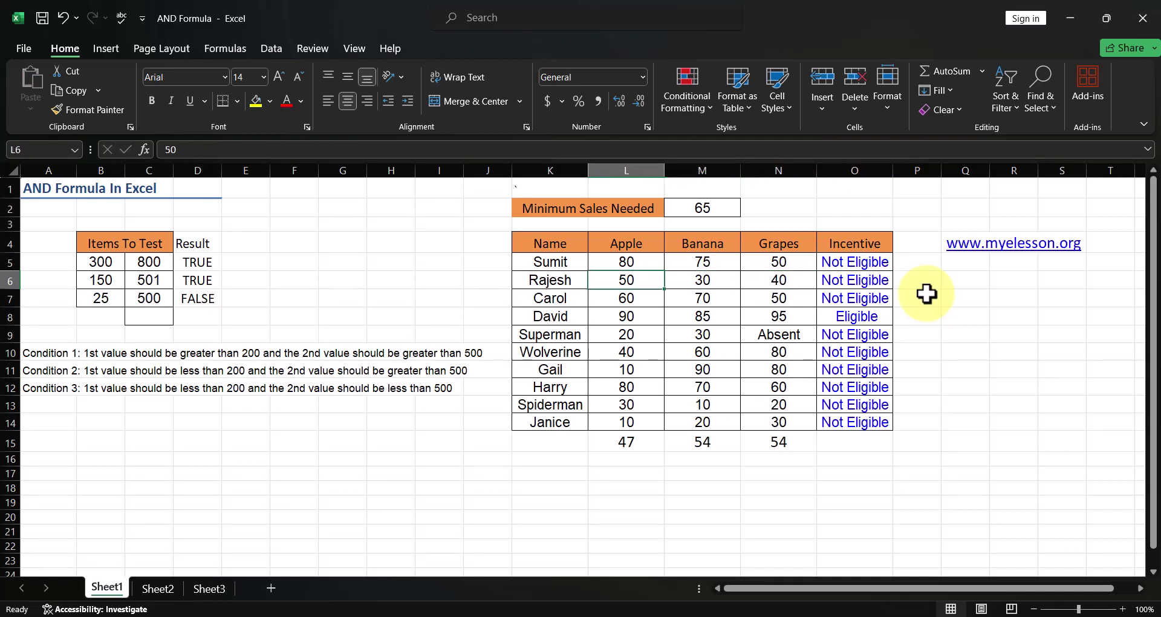
{"action": "type", "text": "70"}
{"action": "key", "text": "Tab"}
{"action": "type", "text": "80"}
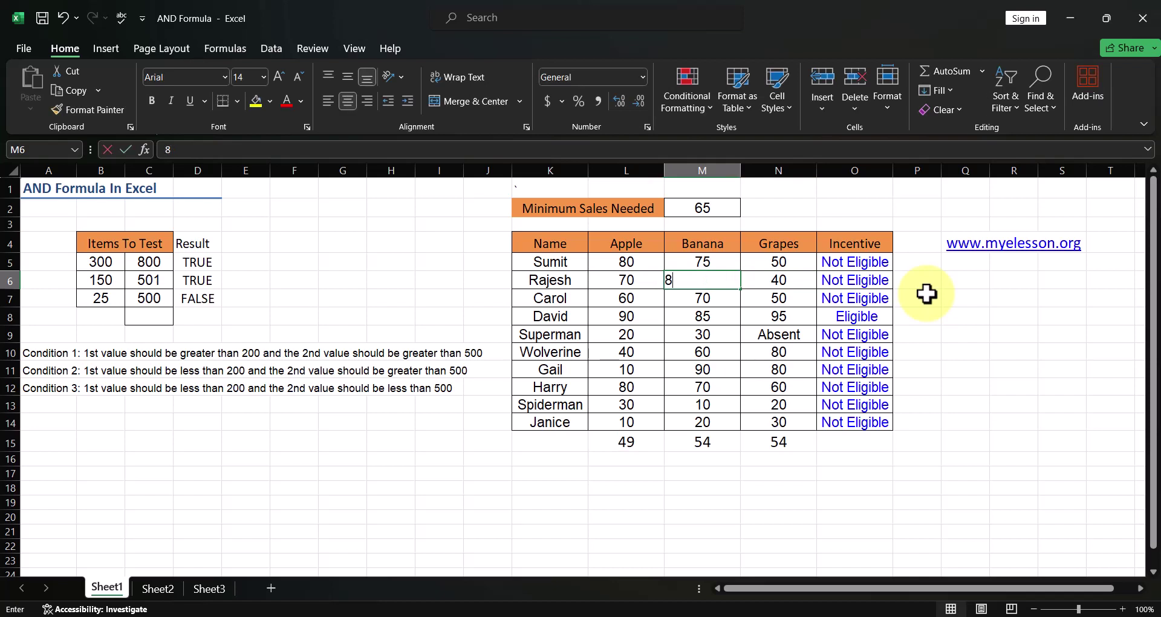
{"action": "key", "text": "Tab"}
{"action": "type", "text": "90"}
{"action": "key", "text": "Tab"}
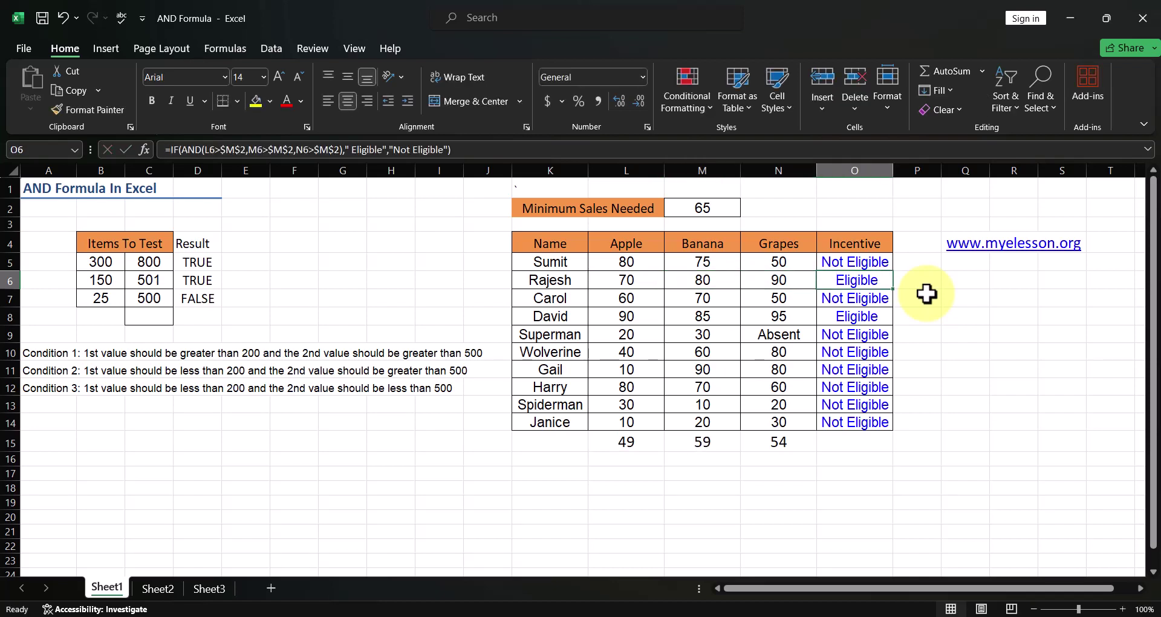
Clear all Incentive formulas from O5 to O14 and return to O5.
{"action": "key", "text": "Up"}
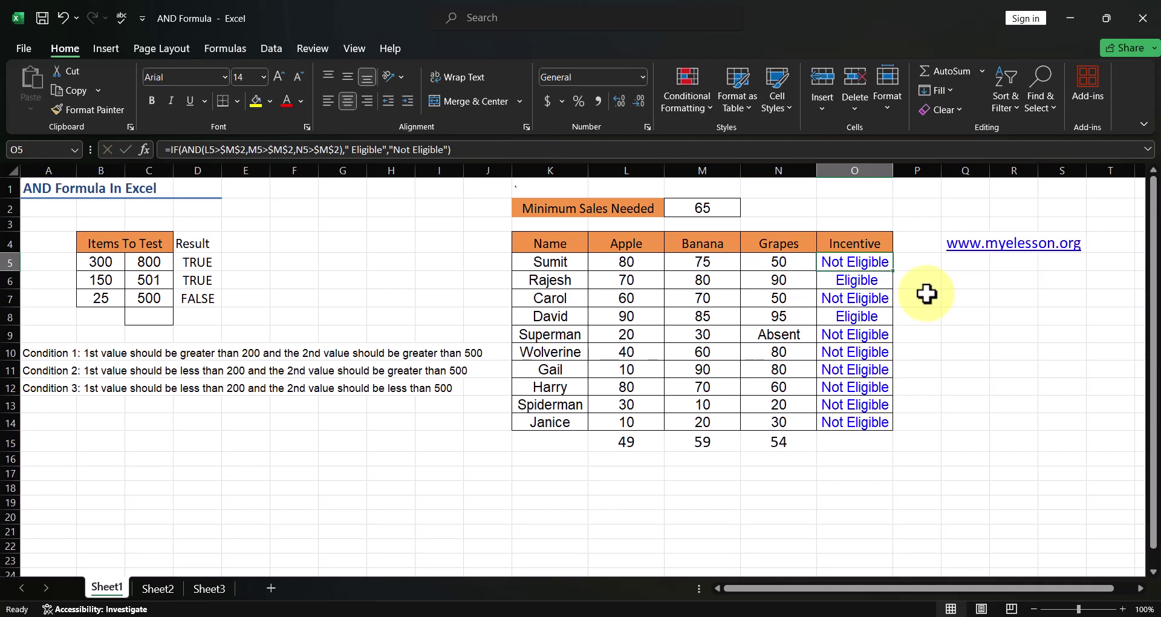
{"action": "key", "text": "shift+Down"}
{"action": "key", "text": "shift+Down"}
{"action": "key", "text": "shift+Down"}
{"action": "key", "text": "shift+Down"}
{"action": "key", "text": "shift+Down"}
{"action": "key", "text": "shift+Down"}
{"action": "key", "text": "shift+Down"}
{"action": "key", "text": "shift+Down"}
{"action": "key", "text": "shift+Down"}
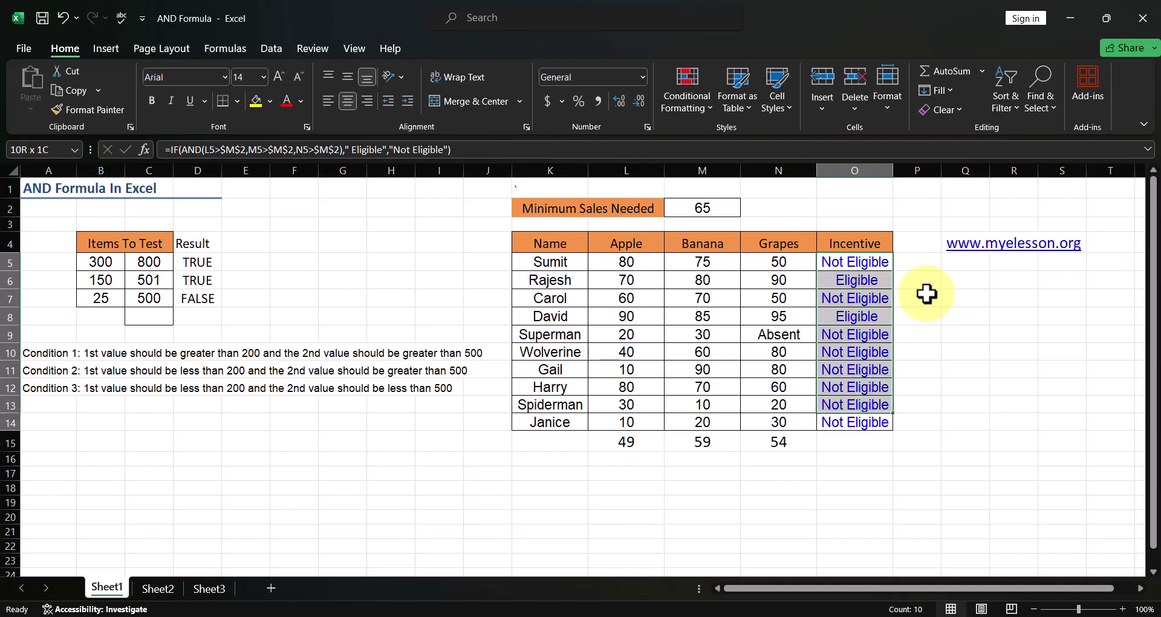
{"action": "key", "text": "Delete"}
{"action": "key", "text": "Up"}
{"action": "key", "text": "Down"}
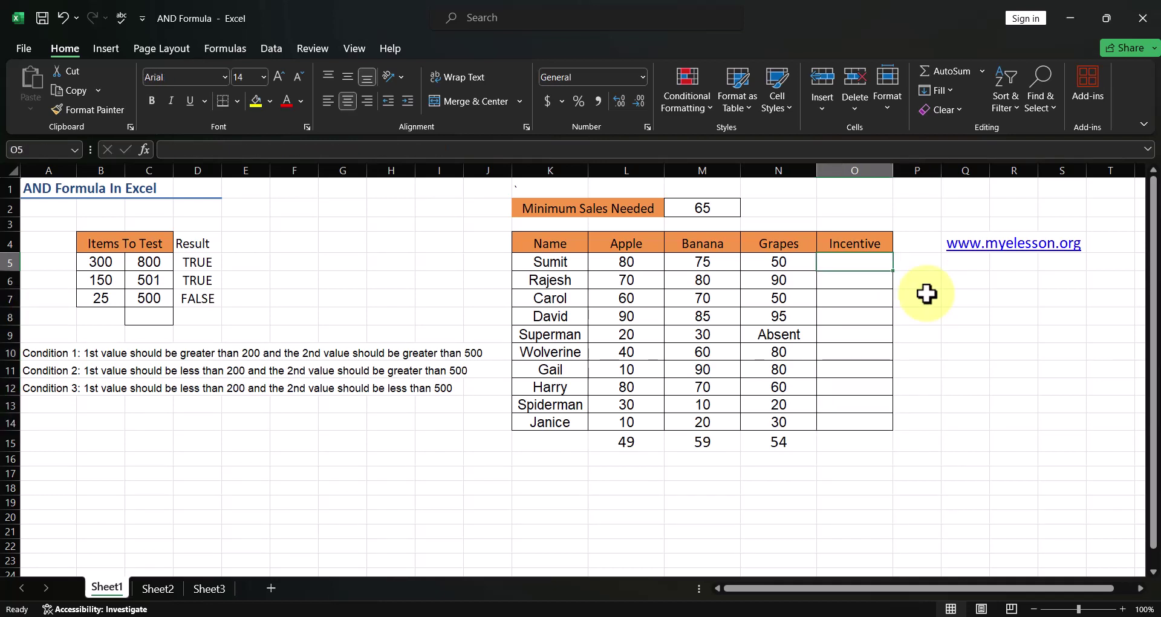
Start an IF formula in O5 with a nested AND whose first condition is L5>$M$2.
{"action": "type", "text": "=IF("}
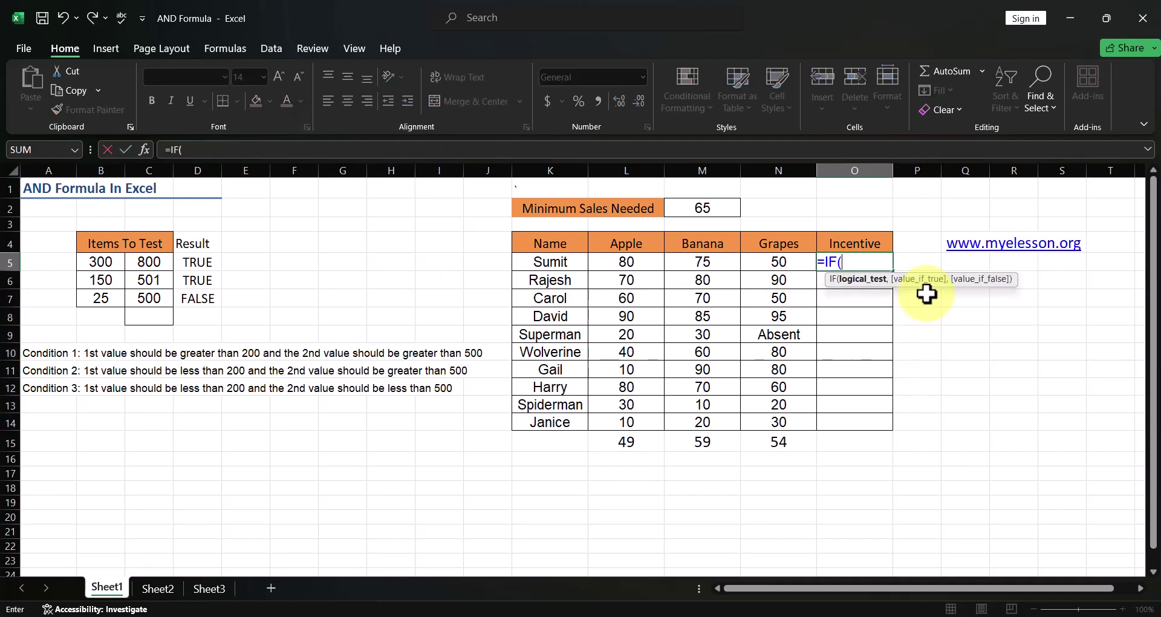
{"action": "type", "text": "and("}
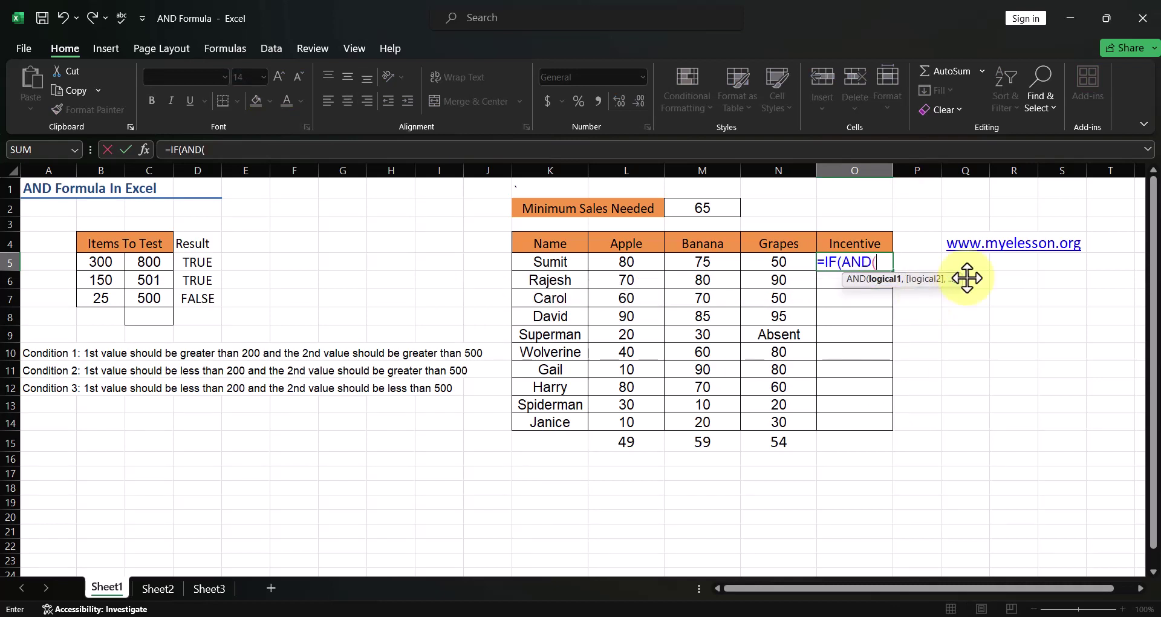
{"action": "left_click", "coordinate": [638, 260]}
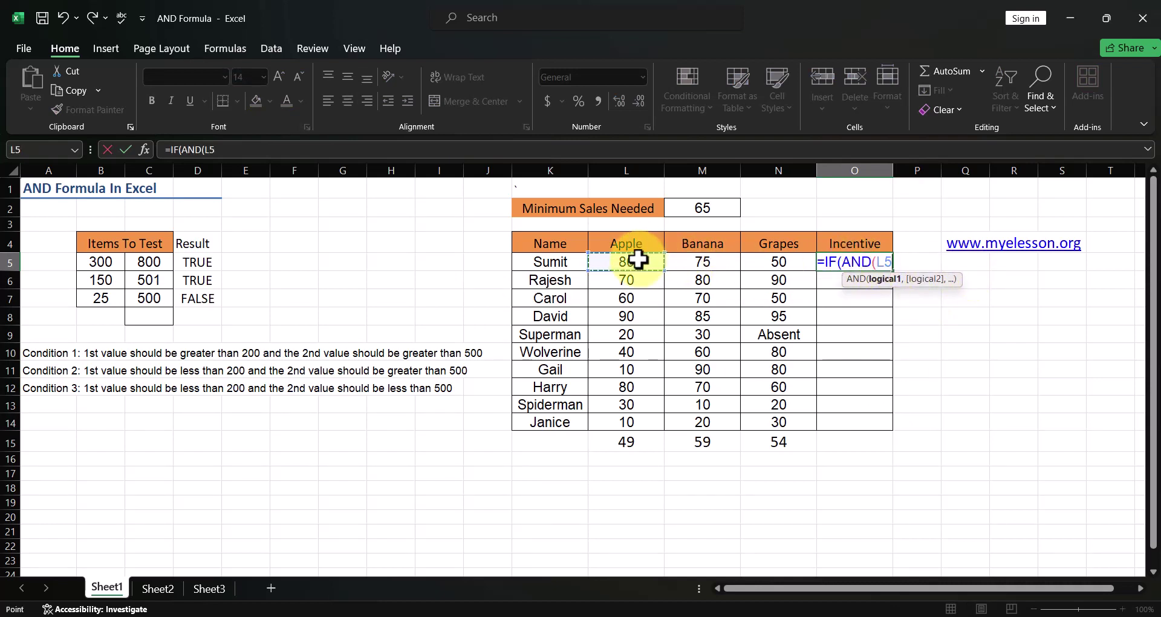
{"action": "type", "text": ">"}
{"action": "left_click", "coordinate": [700, 212]}
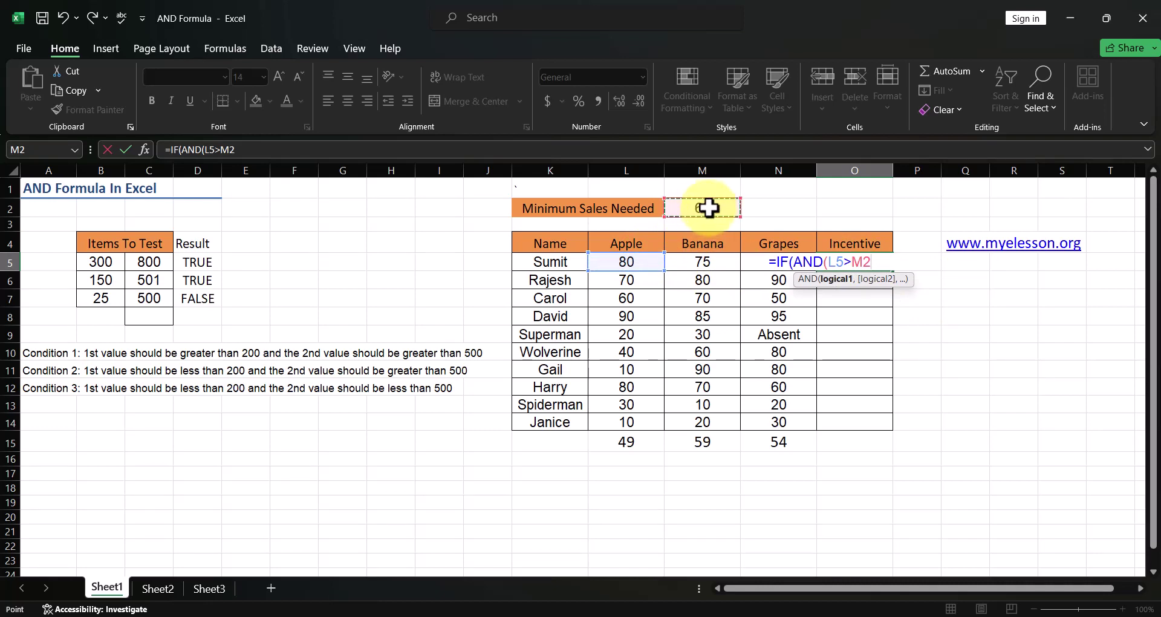
{"action": "key", "text": "F4"}
{"action": "type", "text": ","}
Add the conditions M5>$M$2 and N5>$M$2 to the nested AND in the O5 formula.
{"action": "left_click", "coordinate": [709, 261]}
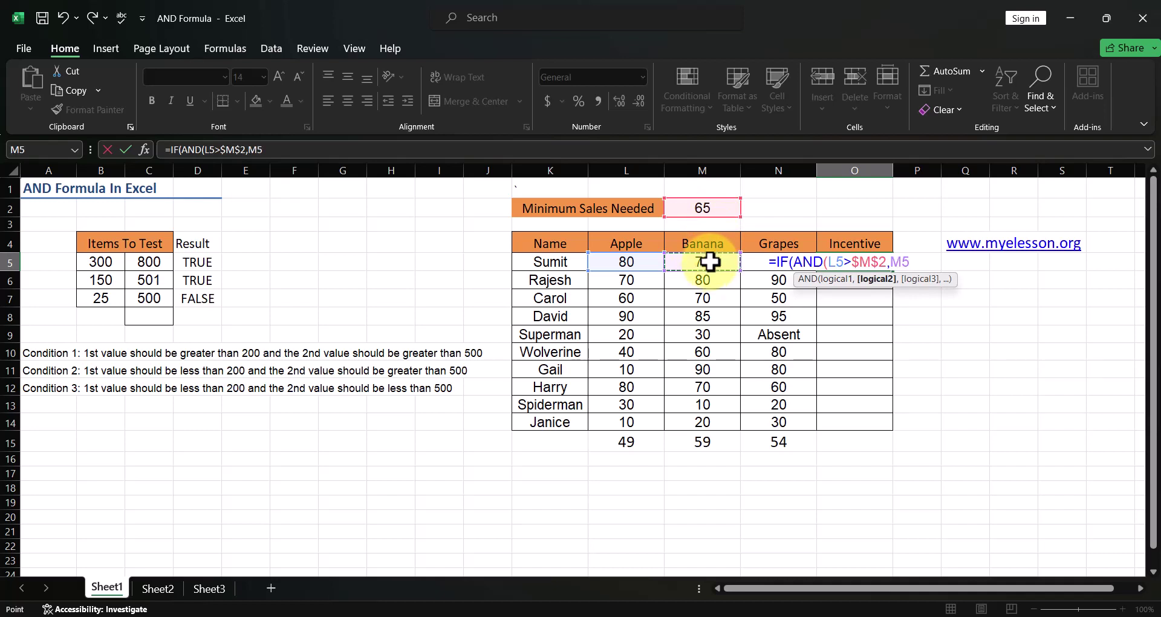
{"action": "type", "text": ">"}
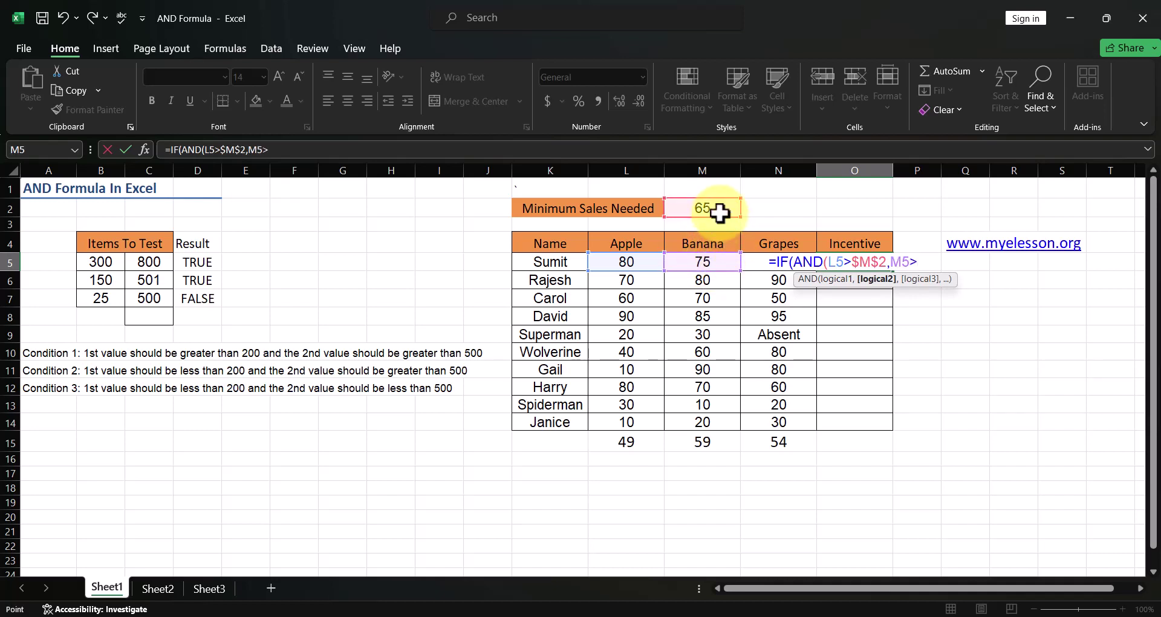
{"action": "left_click", "coordinate": [717, 212]}
{"action": "key", "text": "F4"}
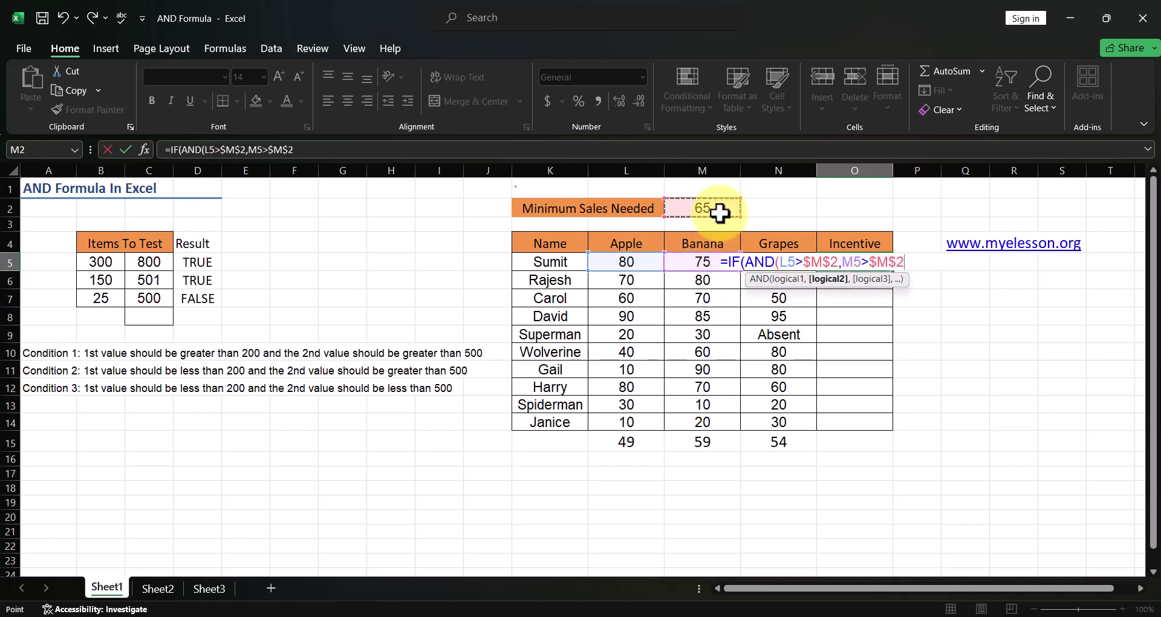
{"action": "type", "text": ","}
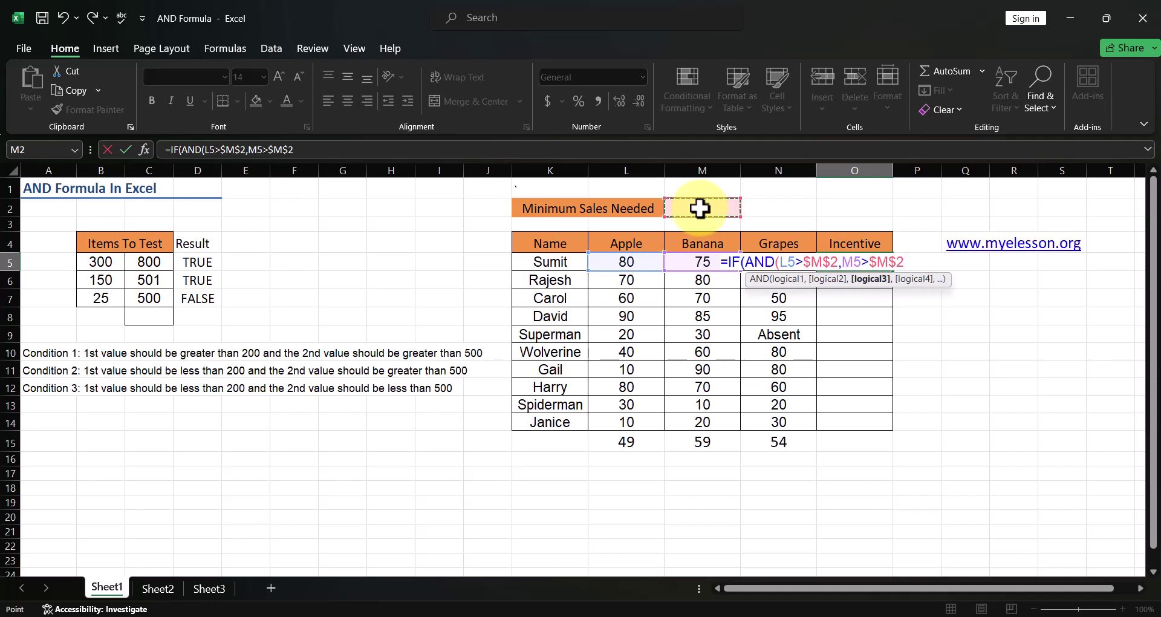
{"action": "left_click", "coordinate": [756, 263]}
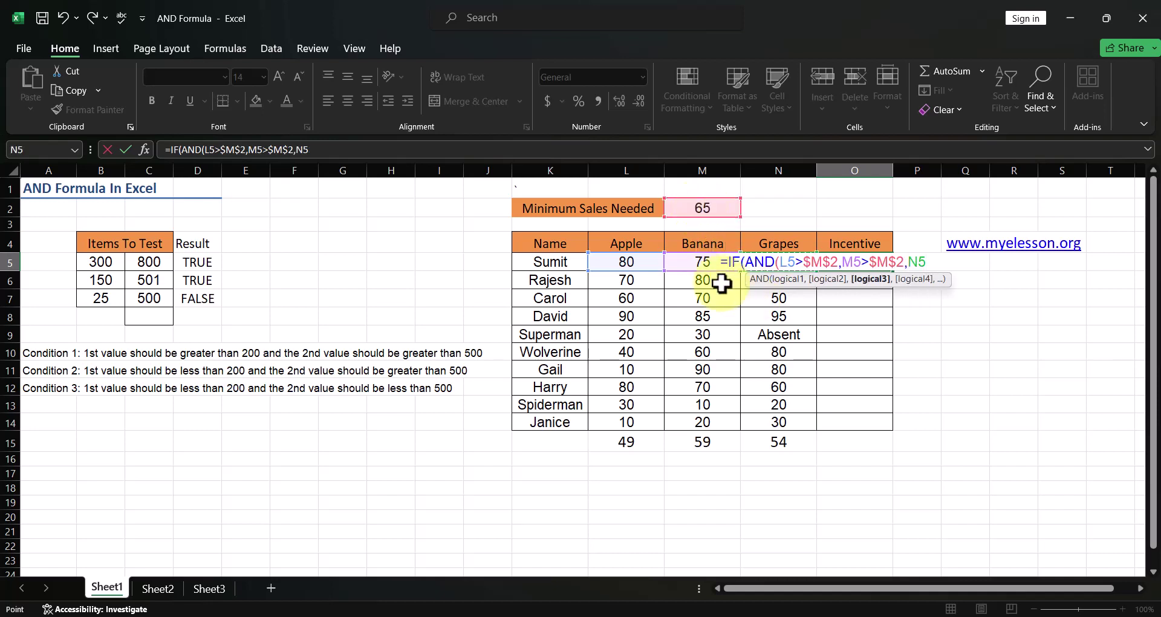
{"action": "type", "text": ">"}
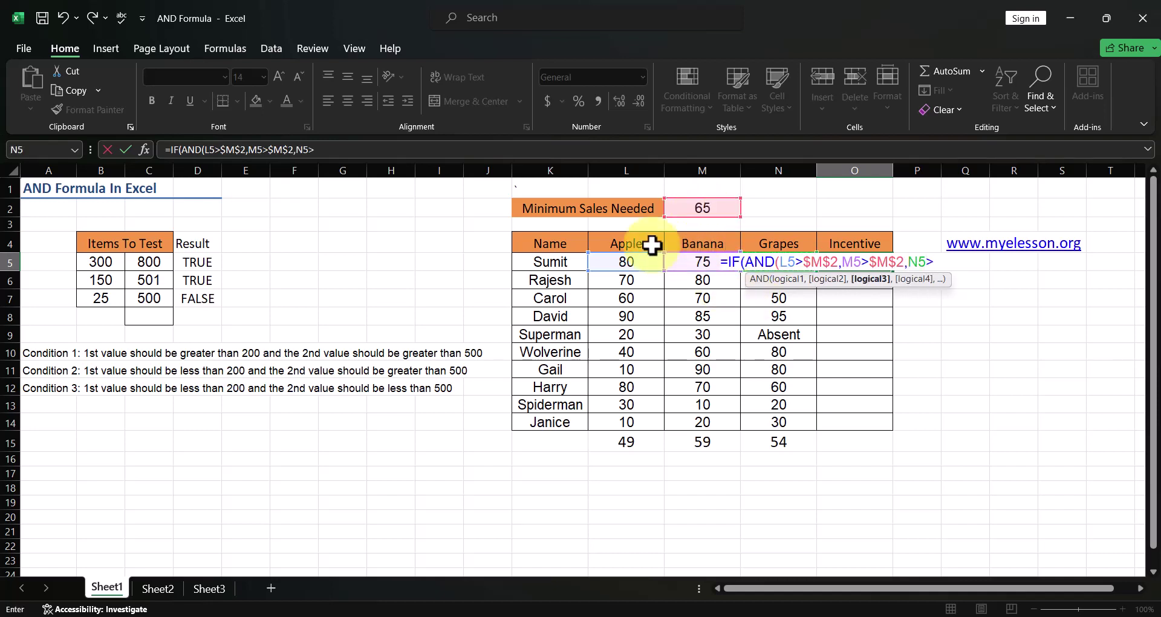
{"action": "left_click", "coordinate": [698, 207]}
{"action": "key", "text": "F4"}
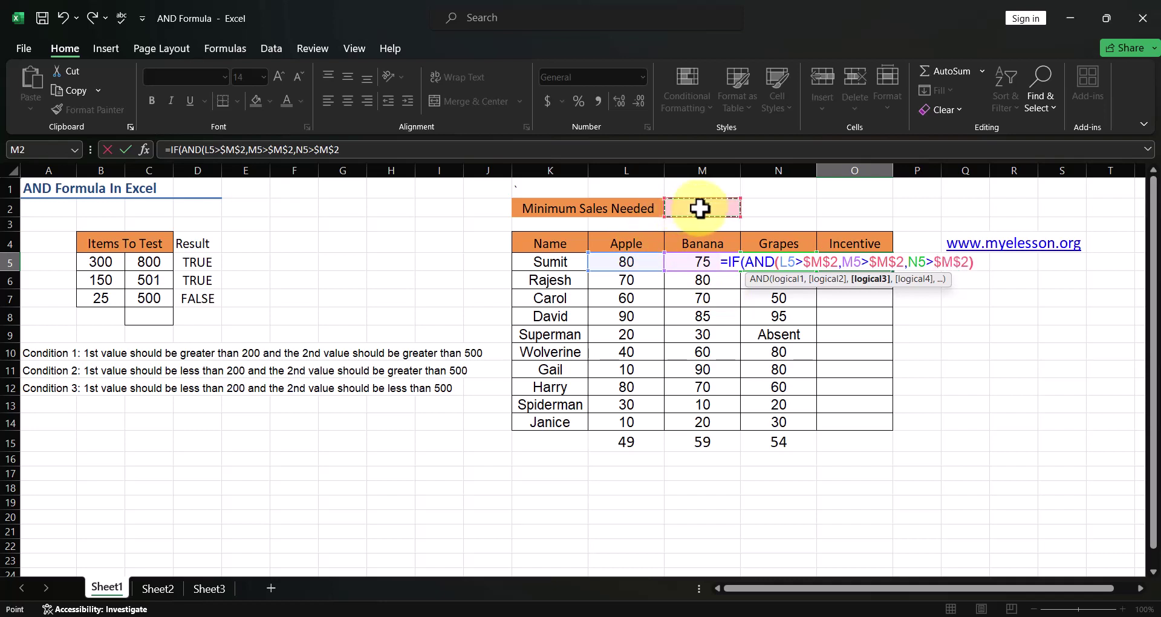
Close the AND test, complete the IF with "Yes" if true and "No" if false, and enter the formula in O5.
{"action": "type", "text": "),"}
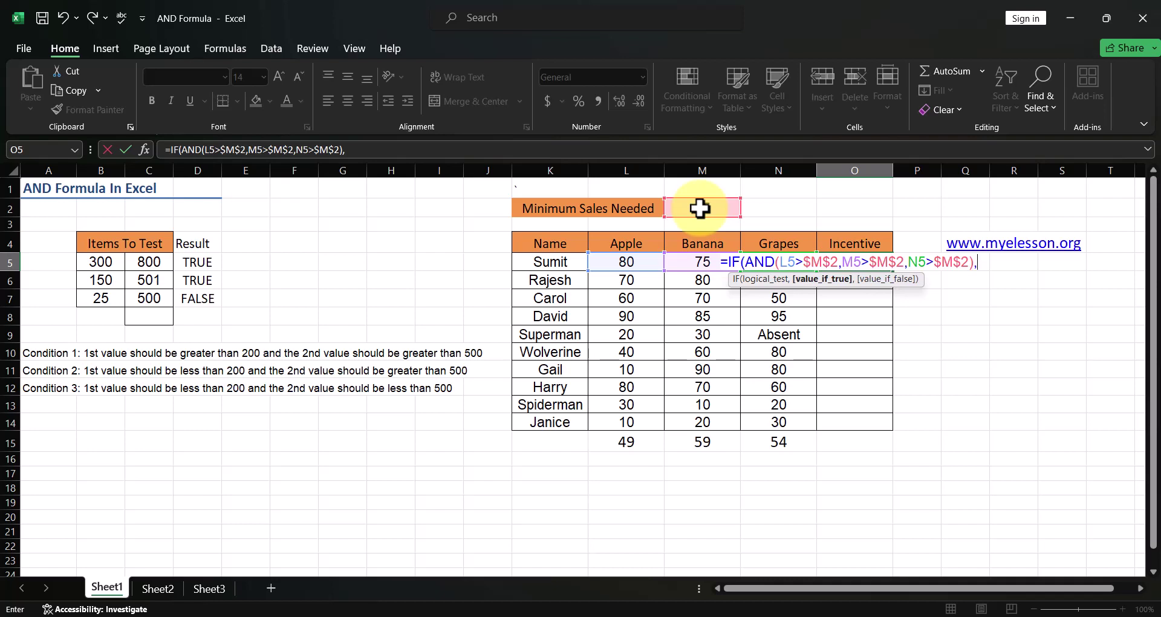
{"action": "type", "text": "\"Yes"}
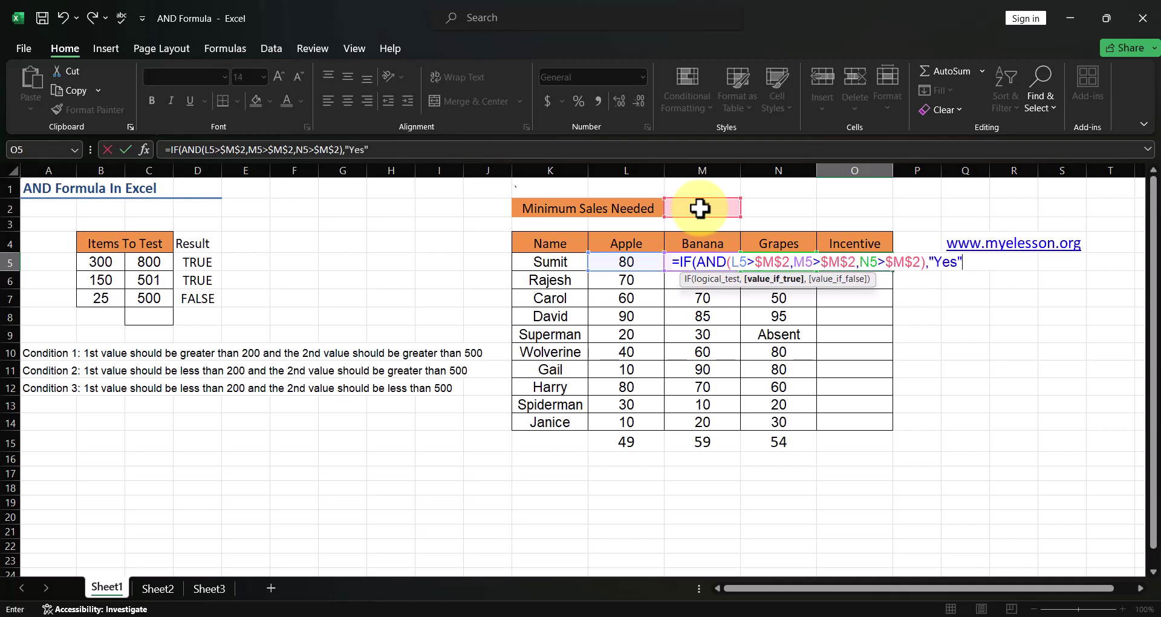
{"action": "type", "text": "\",\"No\""}
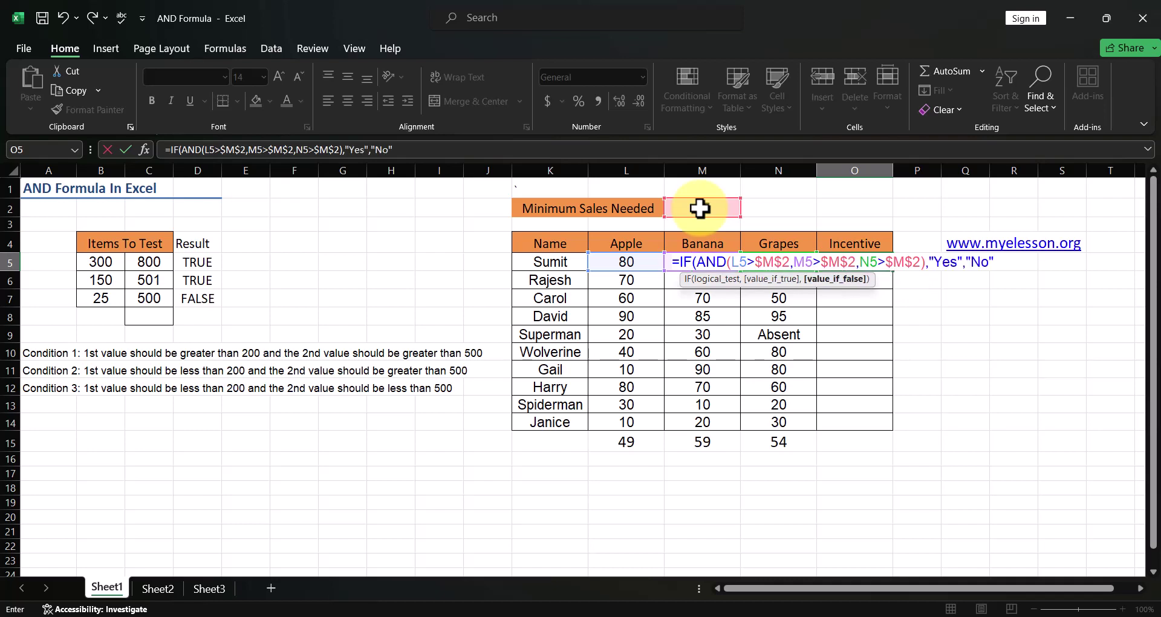
{"action": "type", "text": ")"}
{"action": "key", "text": "Return"}
{"action": "key", "text": "Up"}
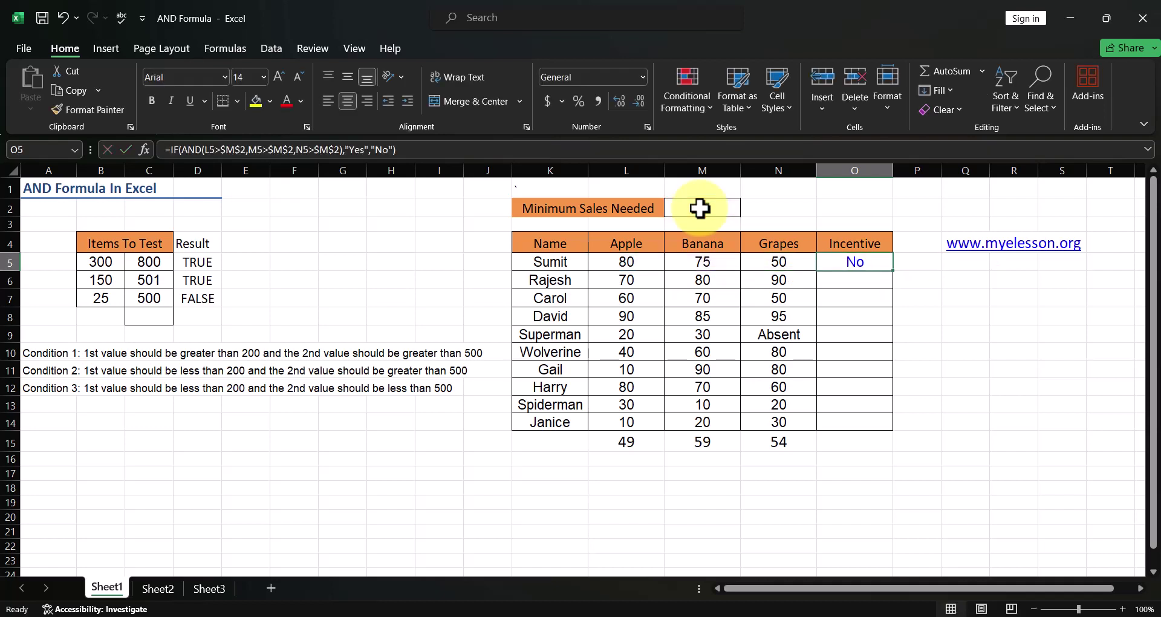
Copy the O5 incentive formula down the Incentive column through O14.
{"action": "key", "text": "ctrl+c"}
{"action": "key", "text": "shift+Down"}
{"action": "key", "text": "shift+Down"}
{"action": "key", "text": "shift+Down"}
{"action": "key", "text": "shift+Down"}
{"action": "key", "text": "shift+Down"}
{"action": "key", "text": "shift+Down"}
{"action": "key", "text": "shift+Down"}
{"action": "key", "text": "shift+Down"}
{"action": "key", "text": "shift+Down"}
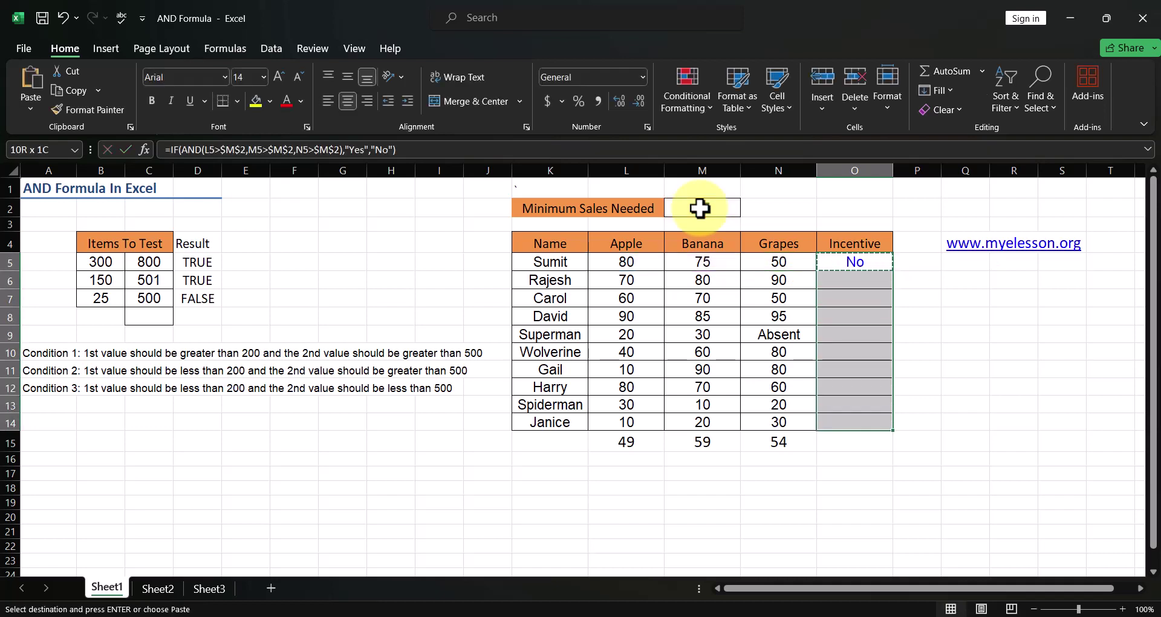
{"action": "key", "text": "ctrl+v"}
{"action": "key", "text": "Escape"}
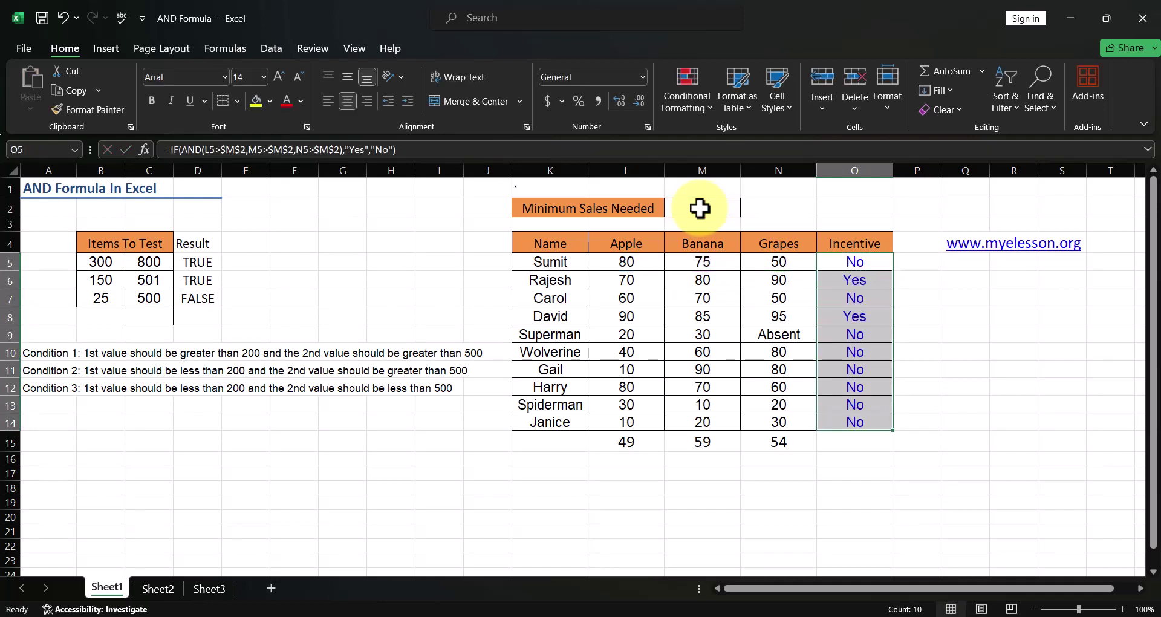
{"action": "key", "text": "Right"}
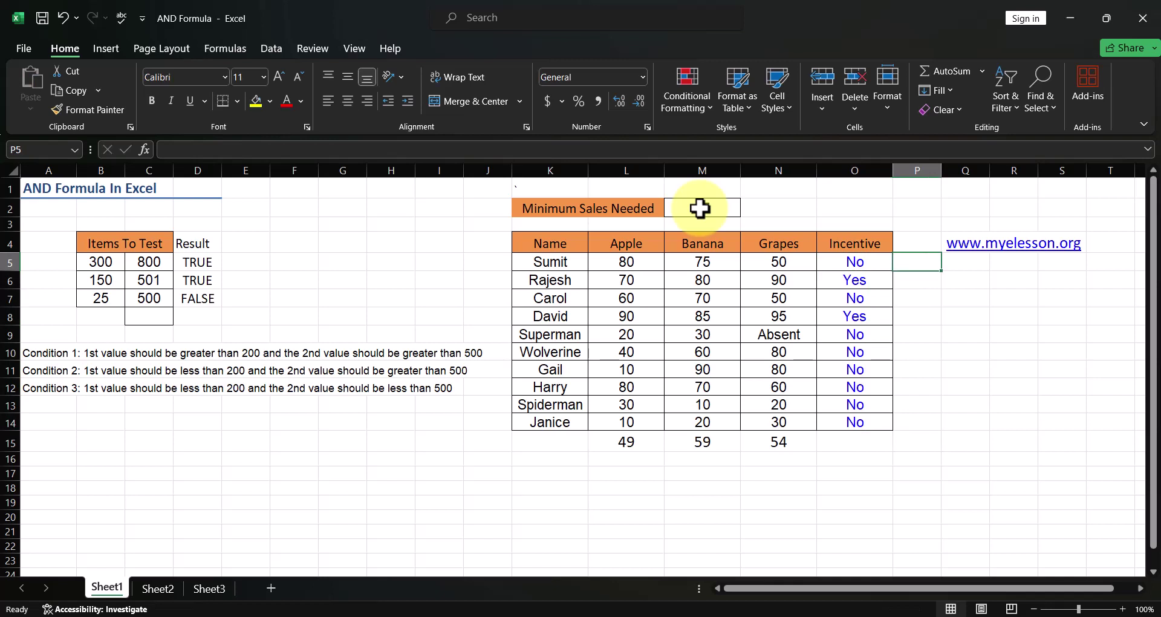